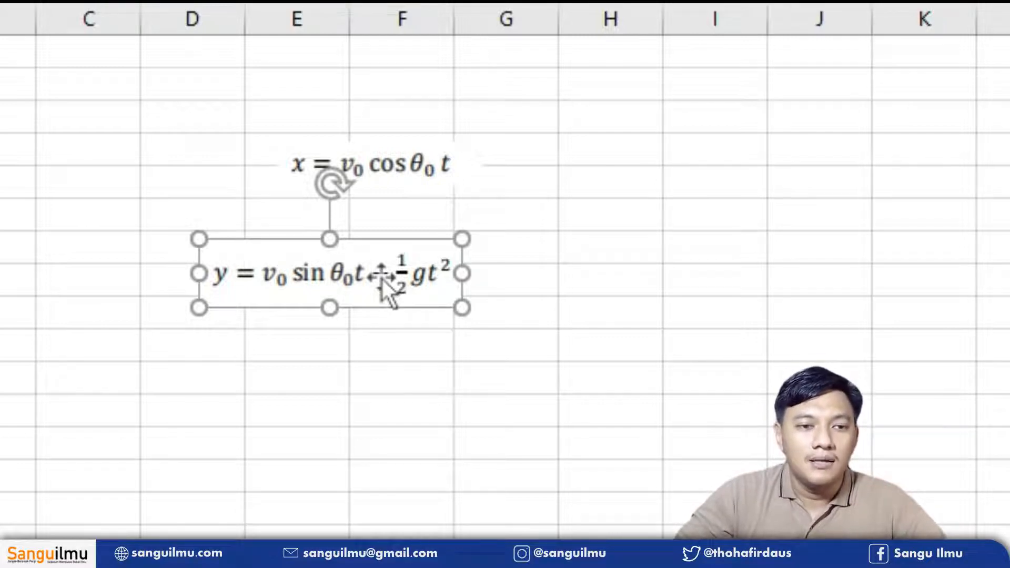
Step: Enter the table headings V0 in H5 and t in G5
left_click(522, 216)
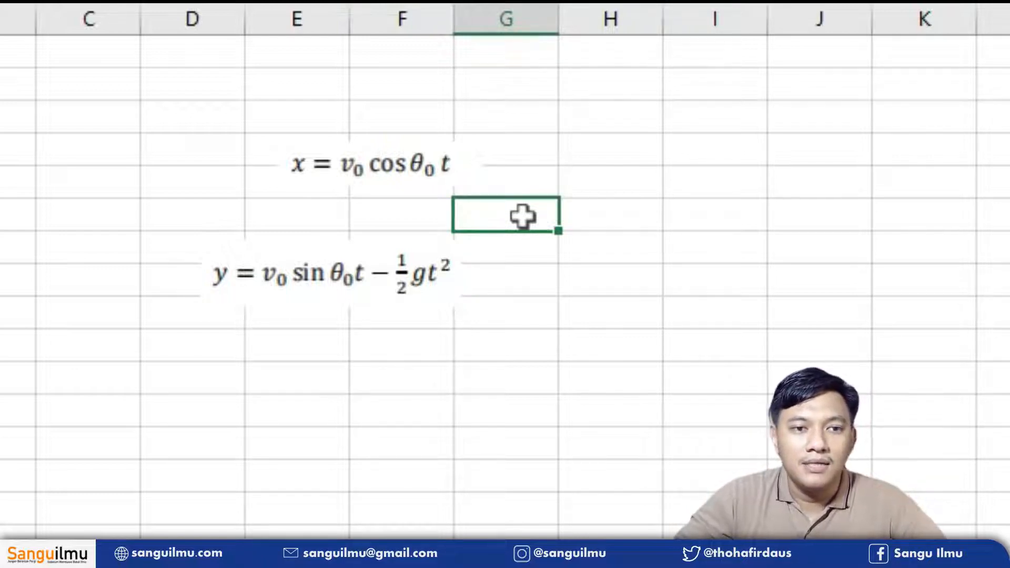
left_click(598, 189)
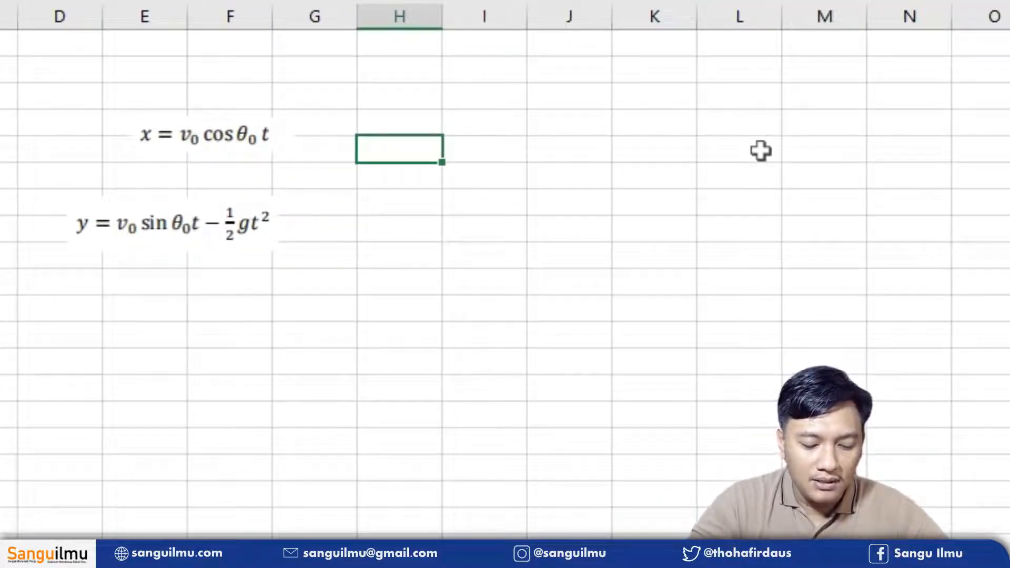
type("V0")
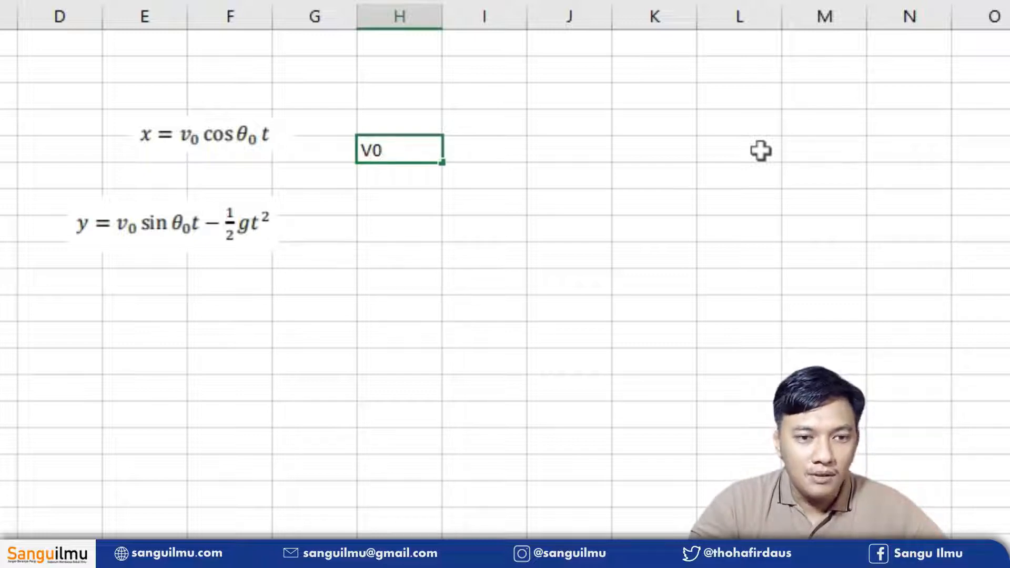
key("Tab")
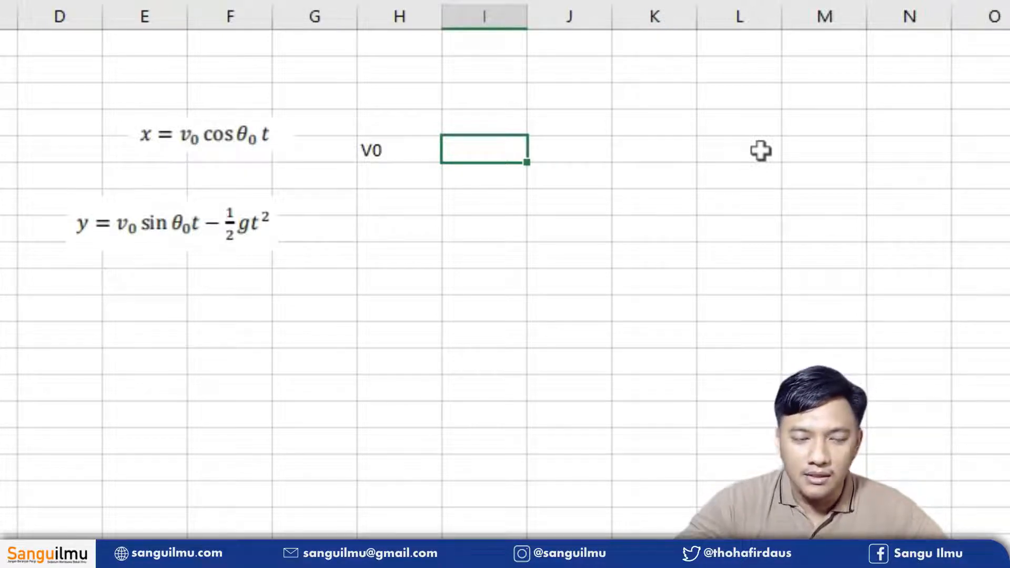
key("Left")
key("Left")
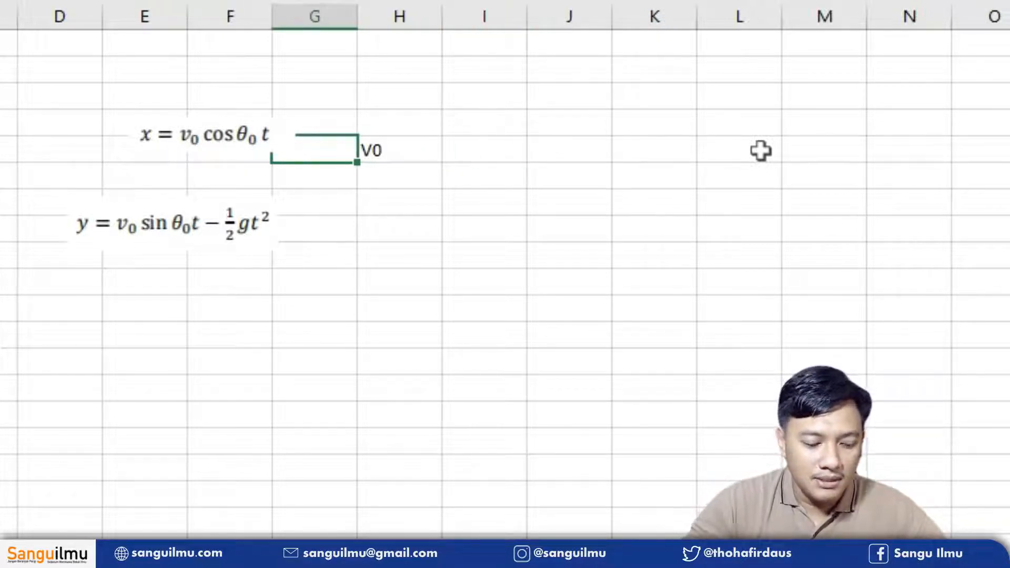
type("t")
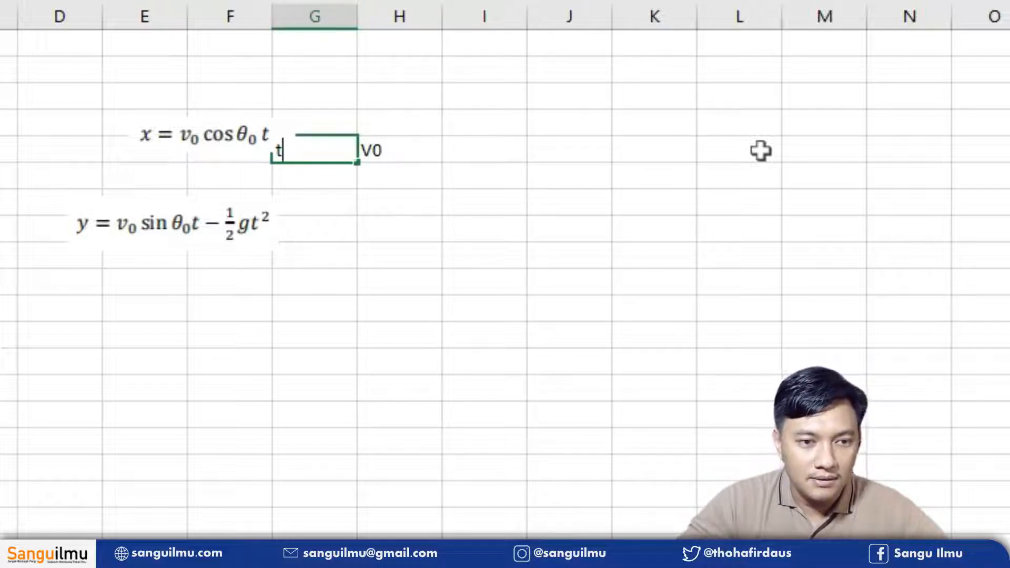
Step: Move the x and y equation images away from column G, keeping the x equation above the y equation
left_click_drag(194, 150, 119, 141)
left_click_drag(145, 229, 79, 196)
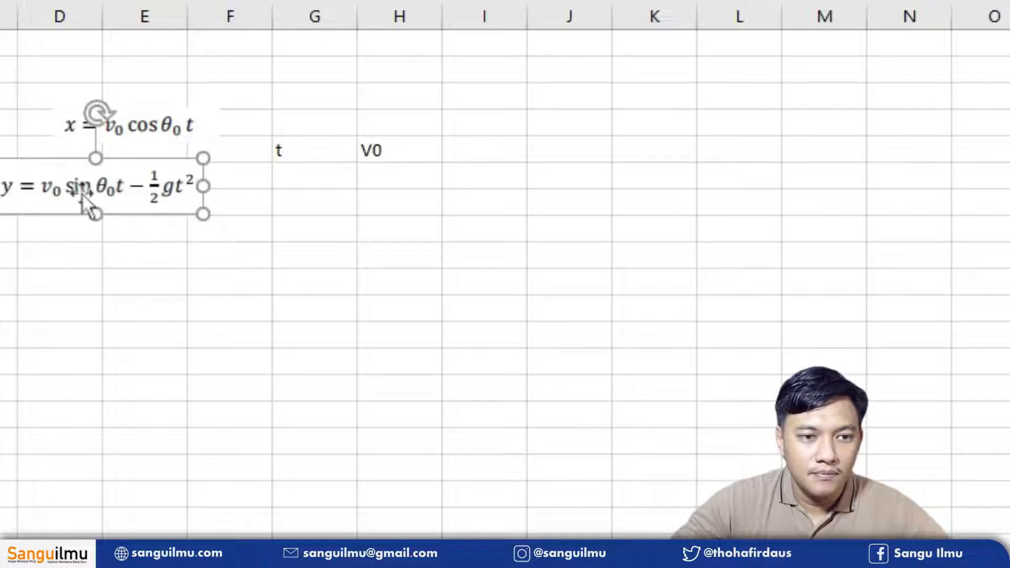
left_click(401, 147)
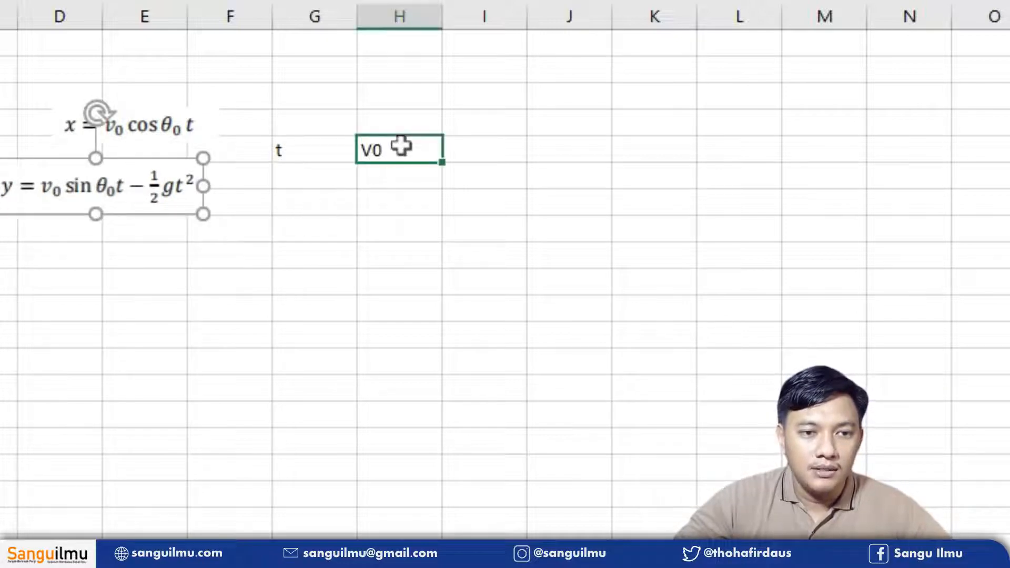
Step: Add the headings Sudut in I5 and g in J5
left_click(495, 159)
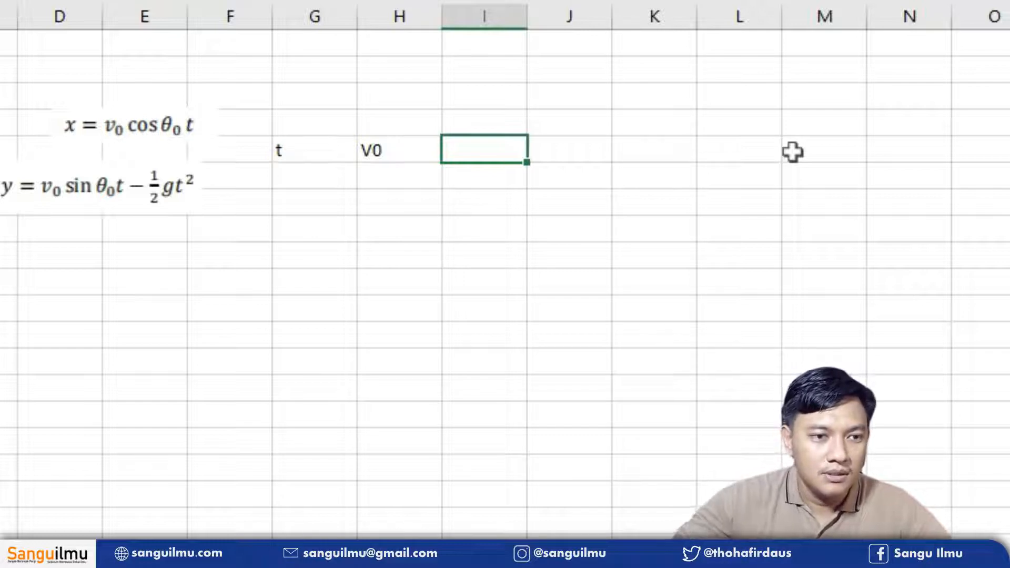
type("Sudut")
left_click(769, 141)
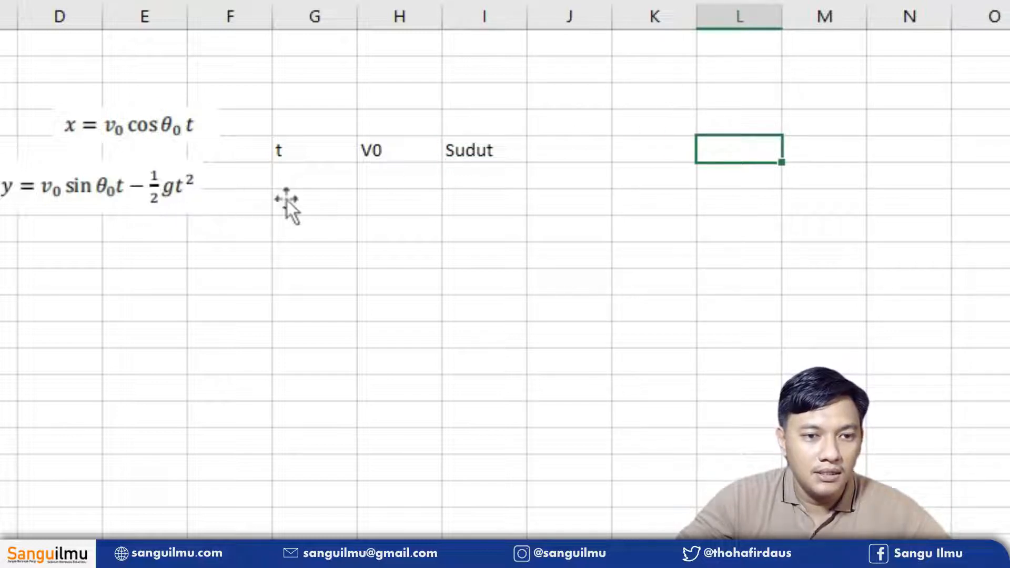
left_click(574, 150)
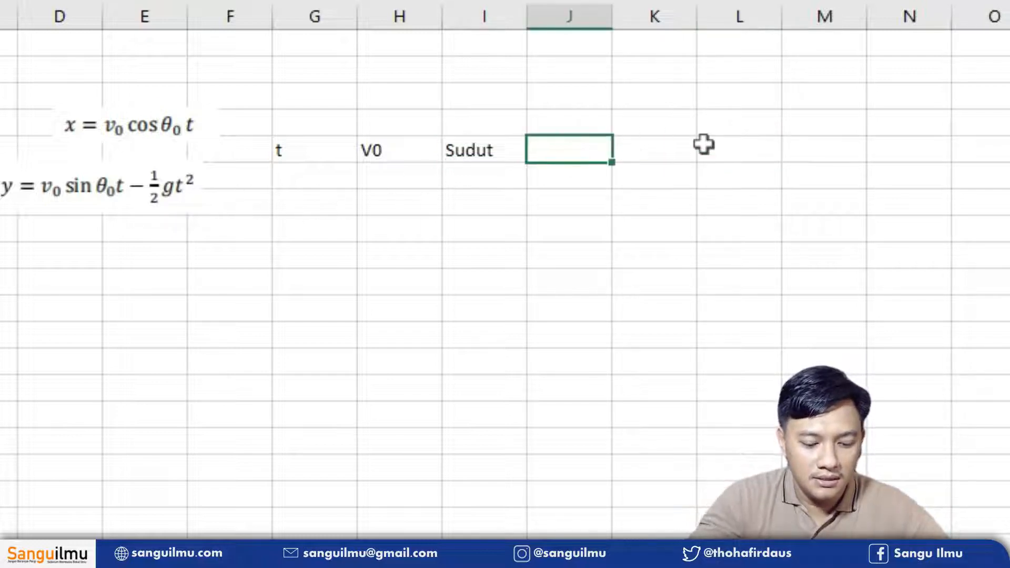
type("g")
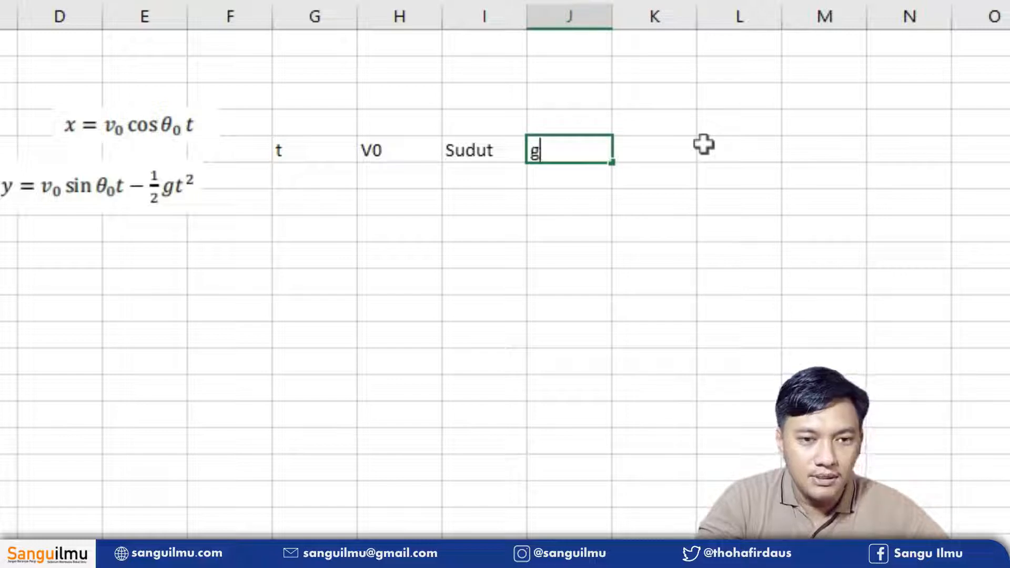
key("Return")
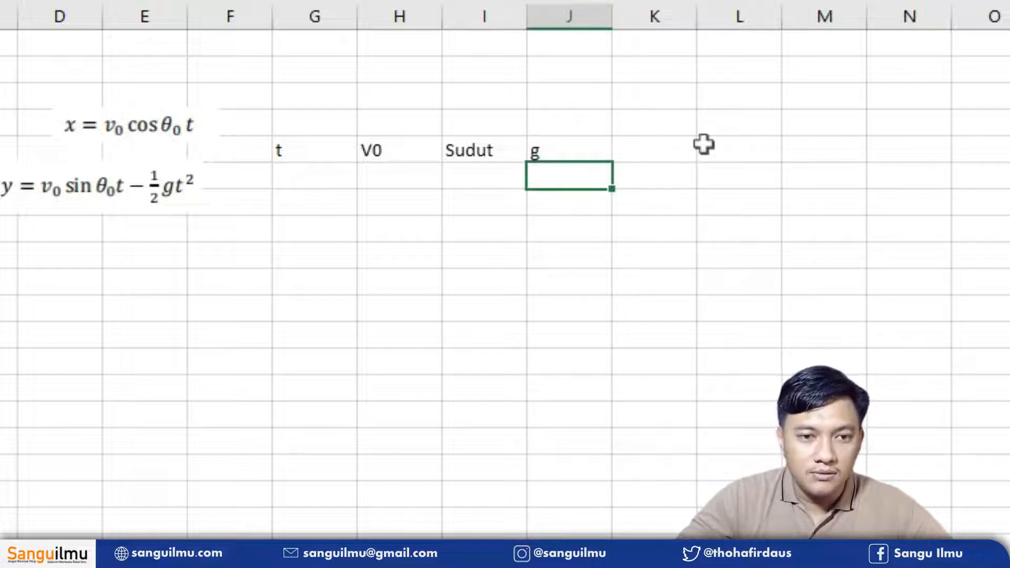
Step: Enter 9,8 as the g value in J6
type("10")
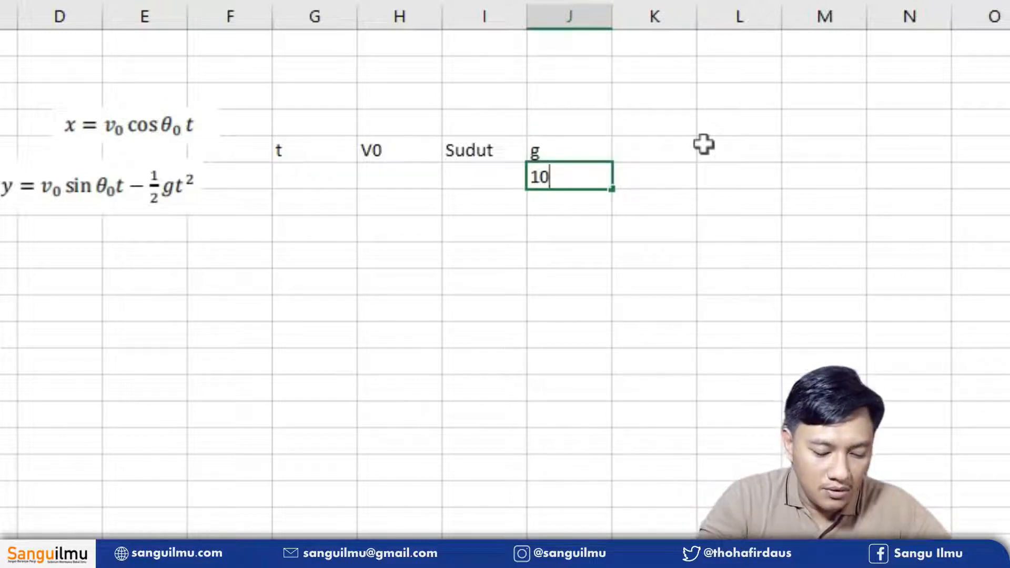
key("BackSpace")
key("BackSpace")
type("9,8")
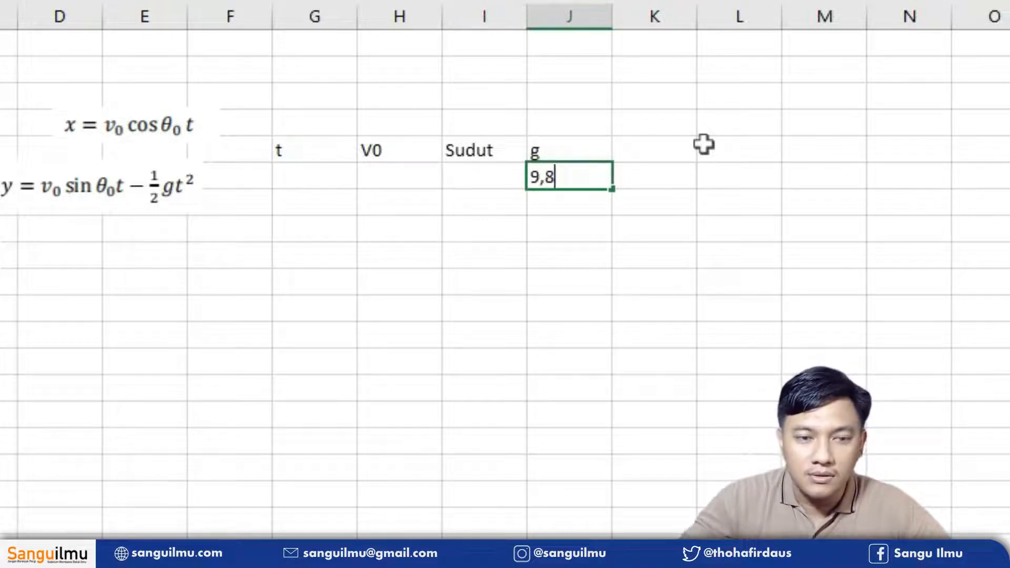
key("Left")
Step: Fill in the input values 1 for t, 30 for V0 and 60 for Sudut in row 6
key("Left")
key("Left")
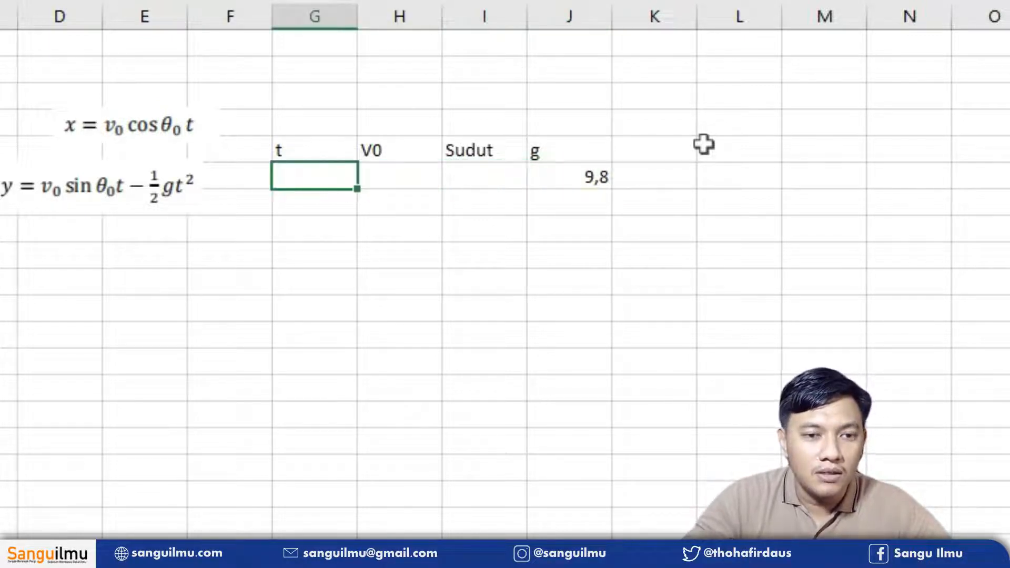
type("1")
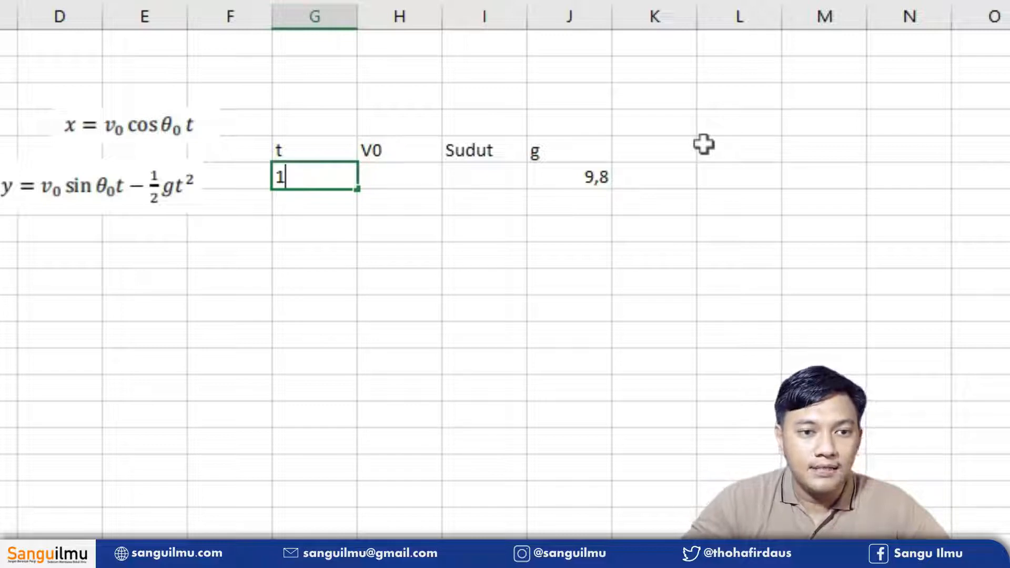
key("Tab")
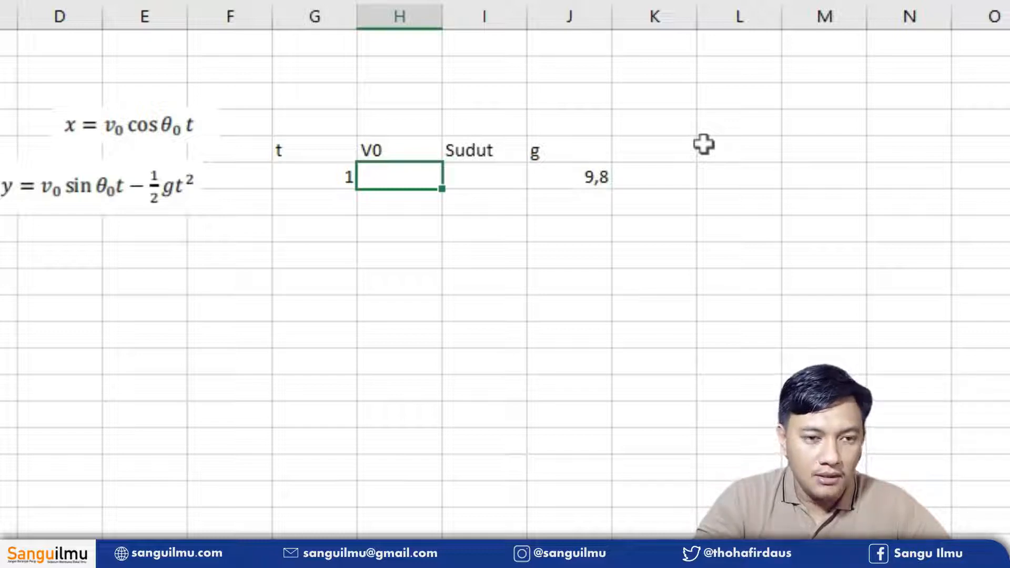
type("30")
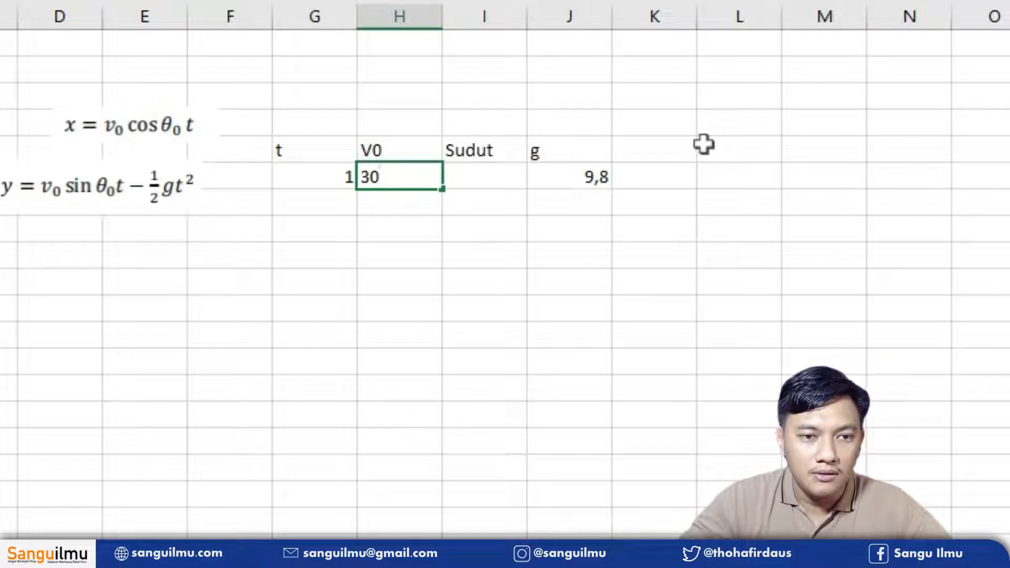
key("Tab")
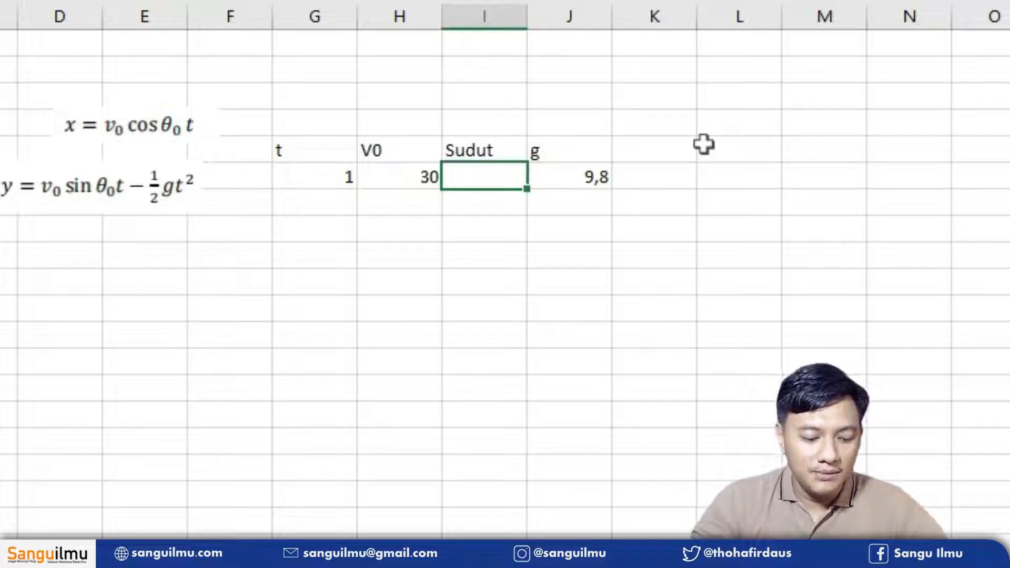
type("60")
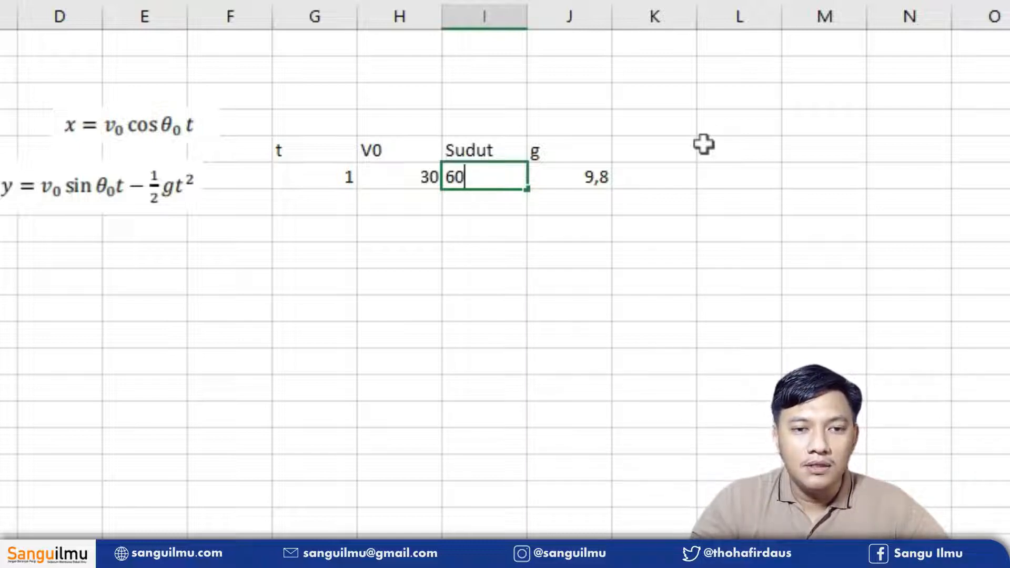
Step: Move the g heading and its value to column K and enter the heading Rad in J5
left_click_drag(584, 150, 655, 198)
key("Left")
type("Rad")
key("Return")
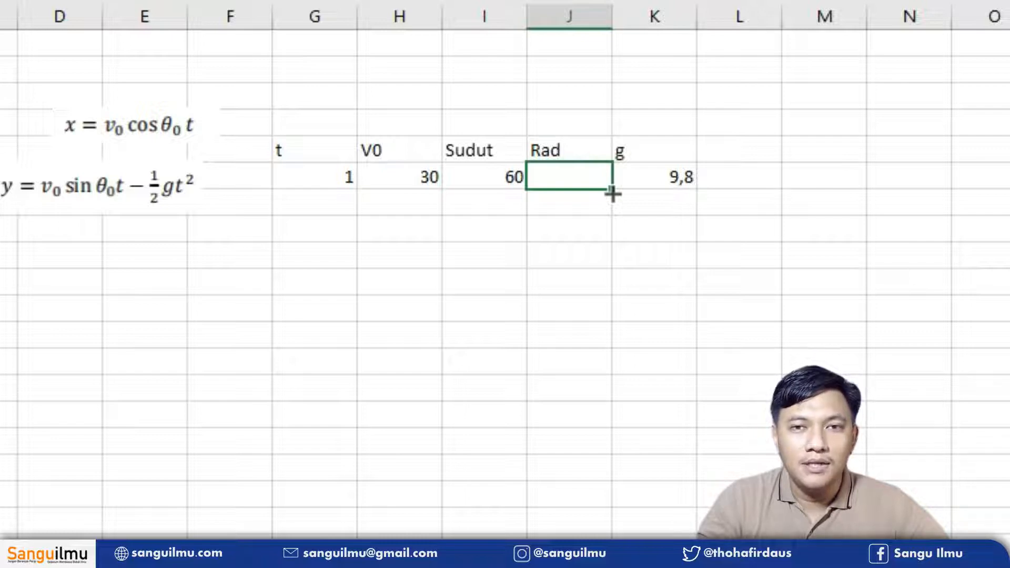
Step: Convert the Sudut angle to radians in J6 with the formula =I6*(3,14)/180
type("=")
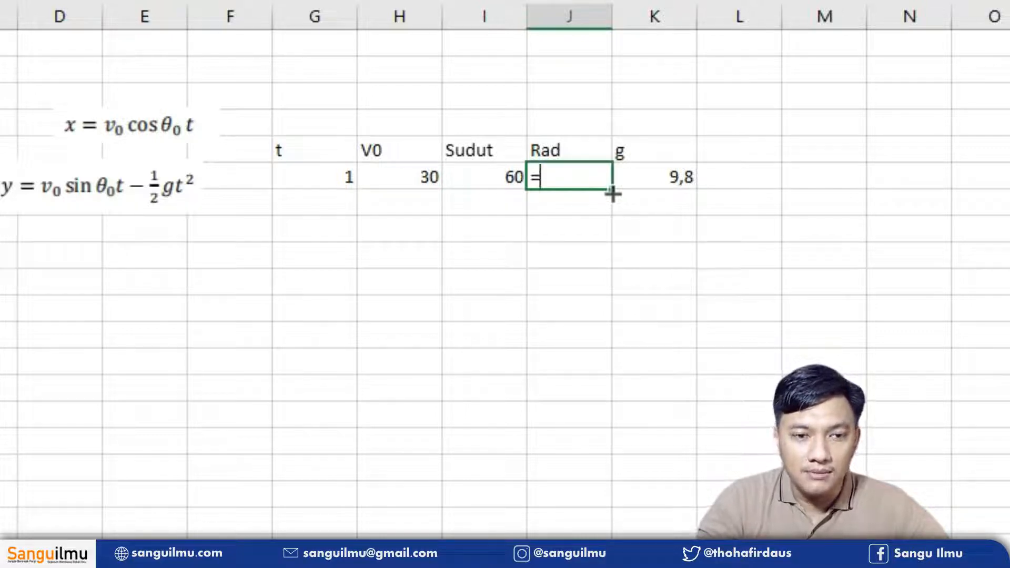
key("Left")
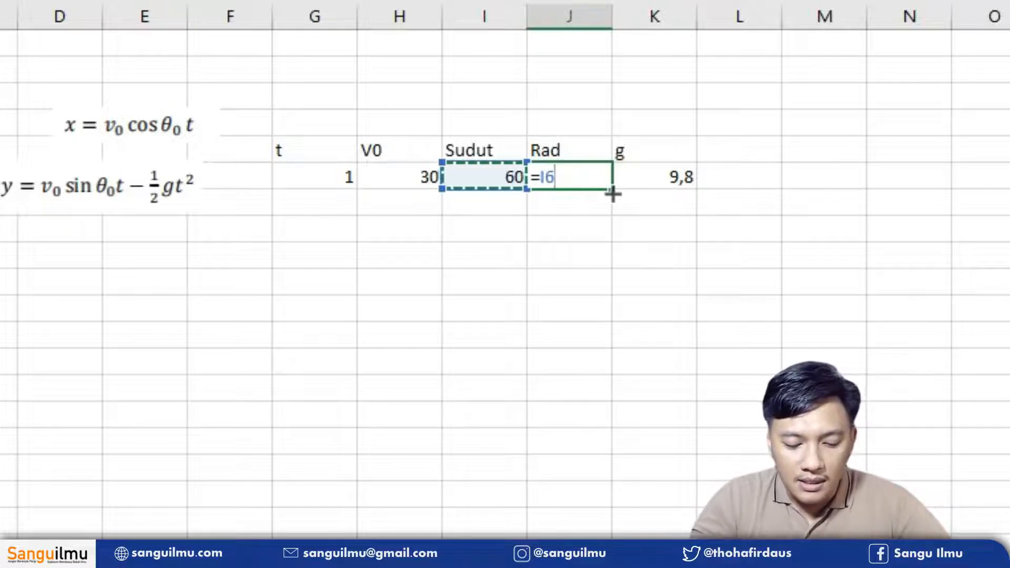
type("*(3,14)/")
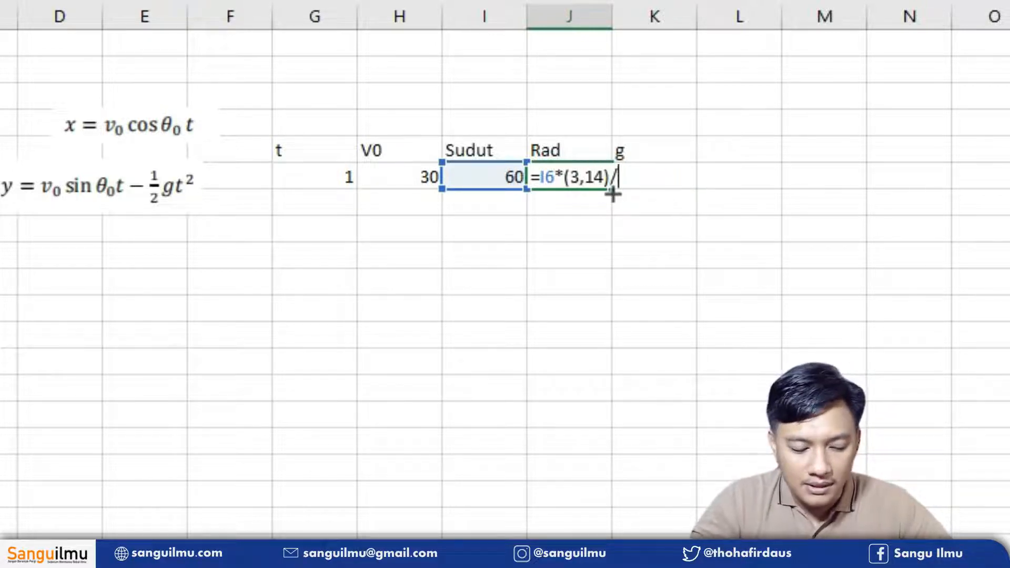
type("180")
key("Return")
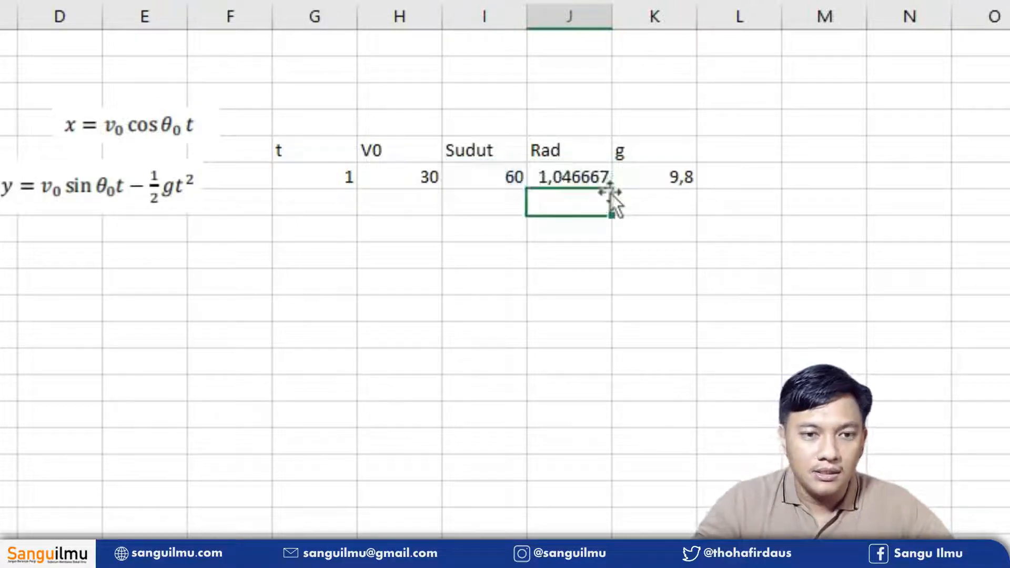
Step: Clear the degree-to-radian formula from J6, keeping the cell in edit mode
key("Up")
key("Left")
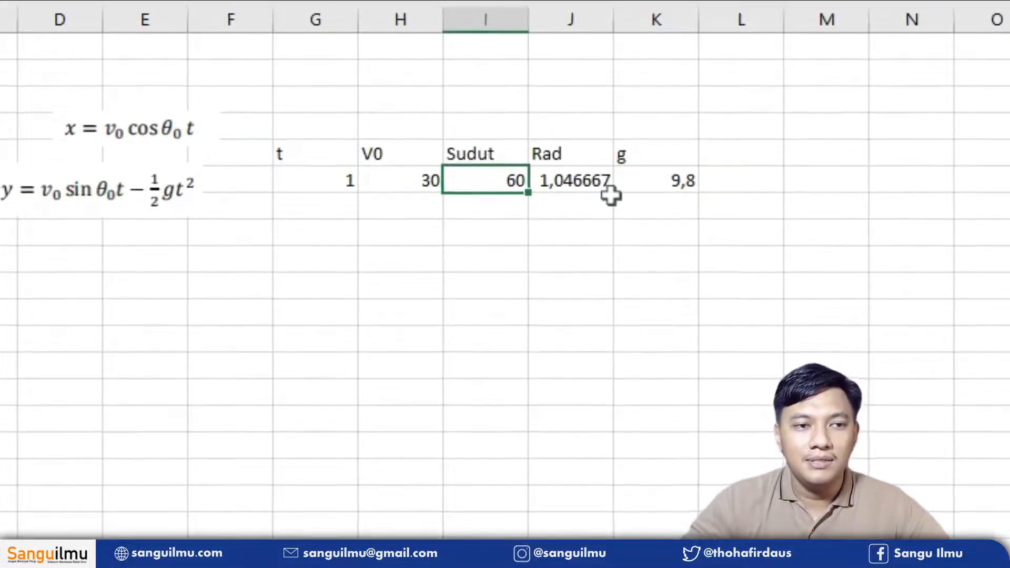
left_click(592, 217)
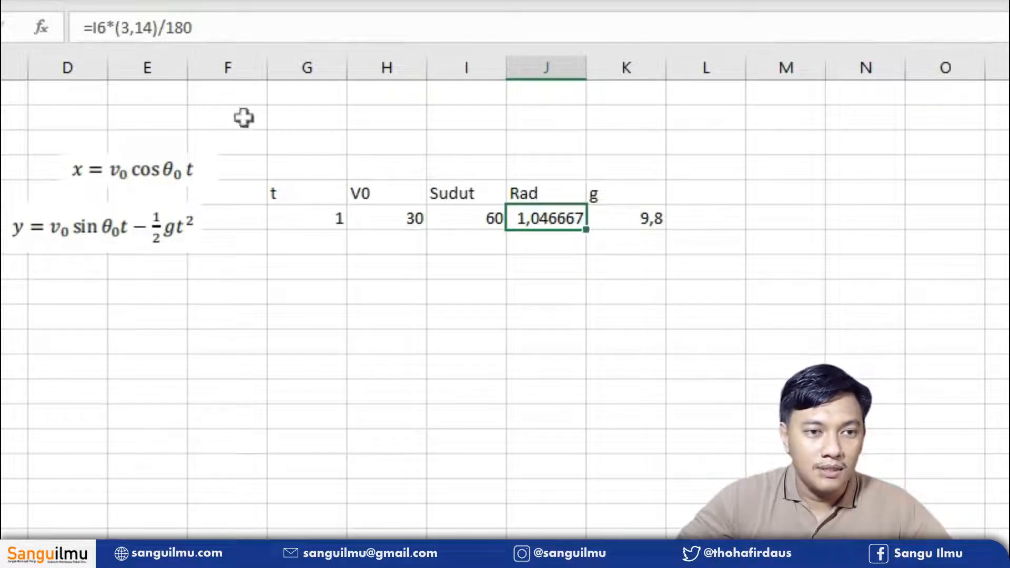
left_click(177, 27)
left_click_drag(177, 27, 76, 16)
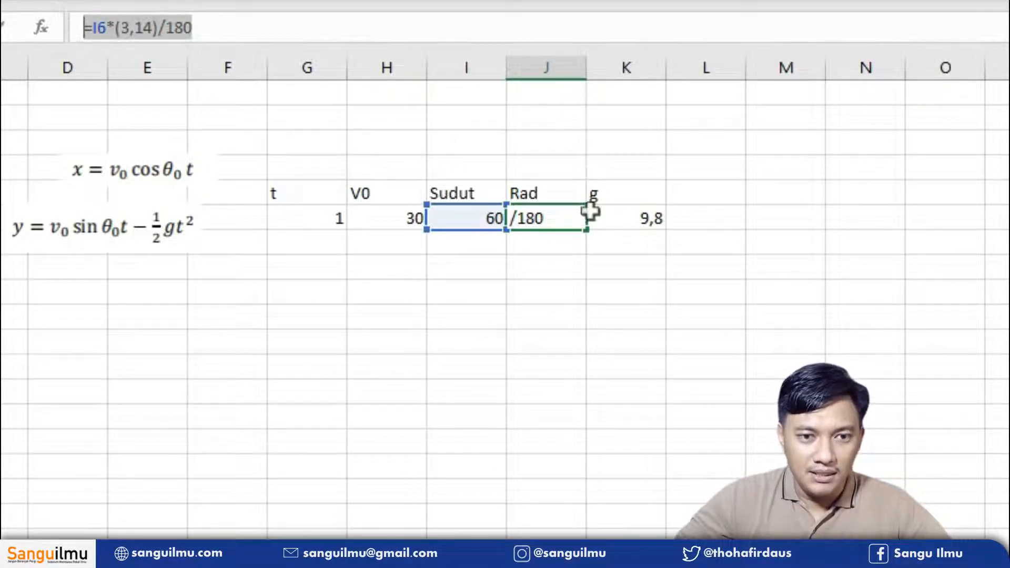
type("=")
left_click(550, 167)
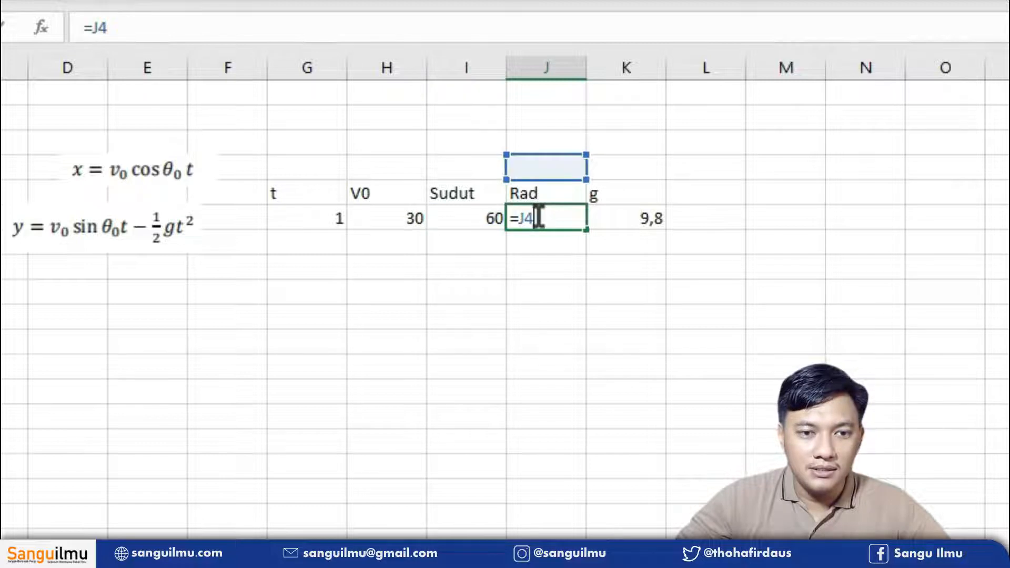
left_click_drag(107, 27, 77, 27)
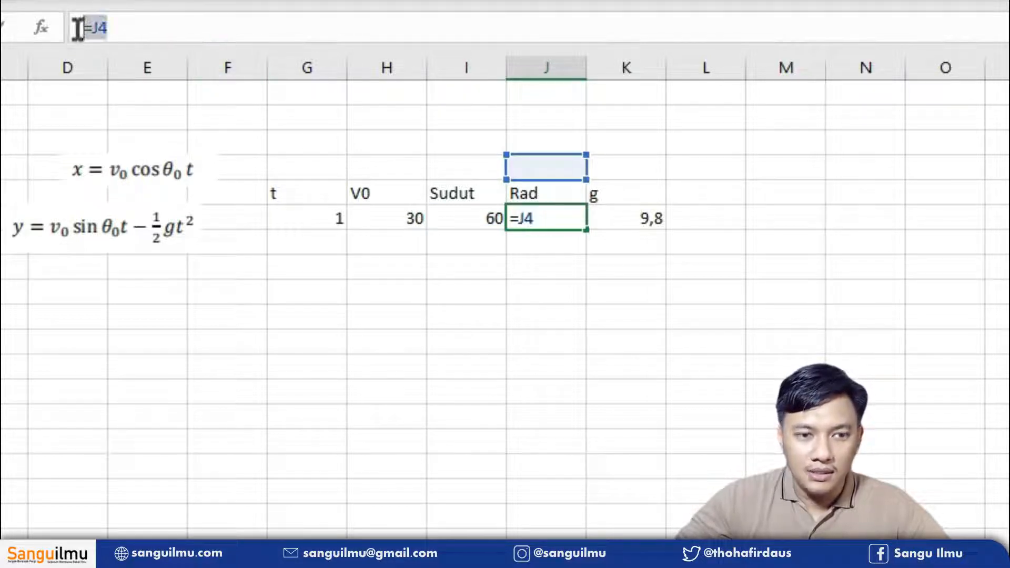
key("BackSpace")
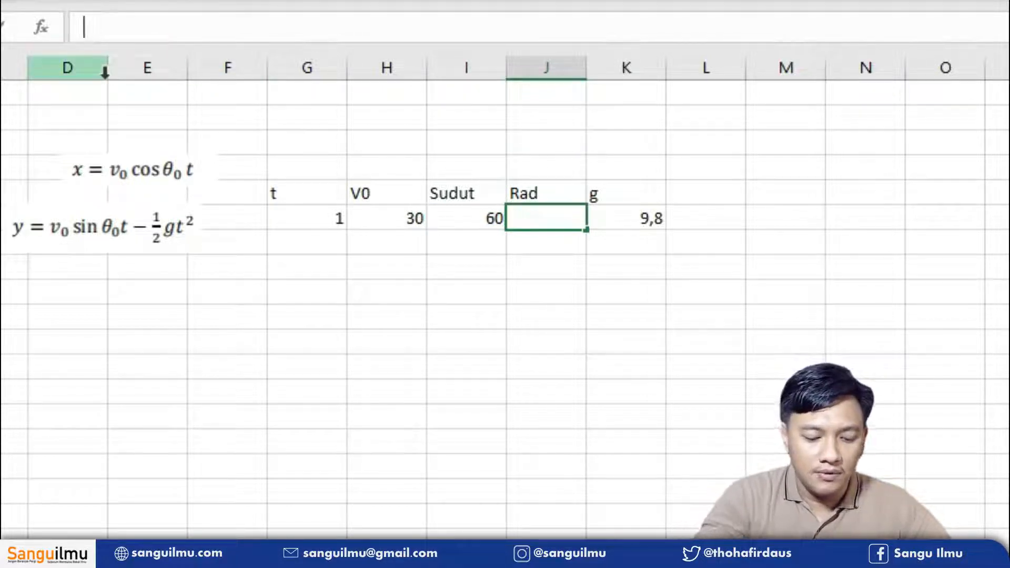
Step: Convert the Sudut angle to radians in J6 with the formula =RADIANS(I6)
type("=r")
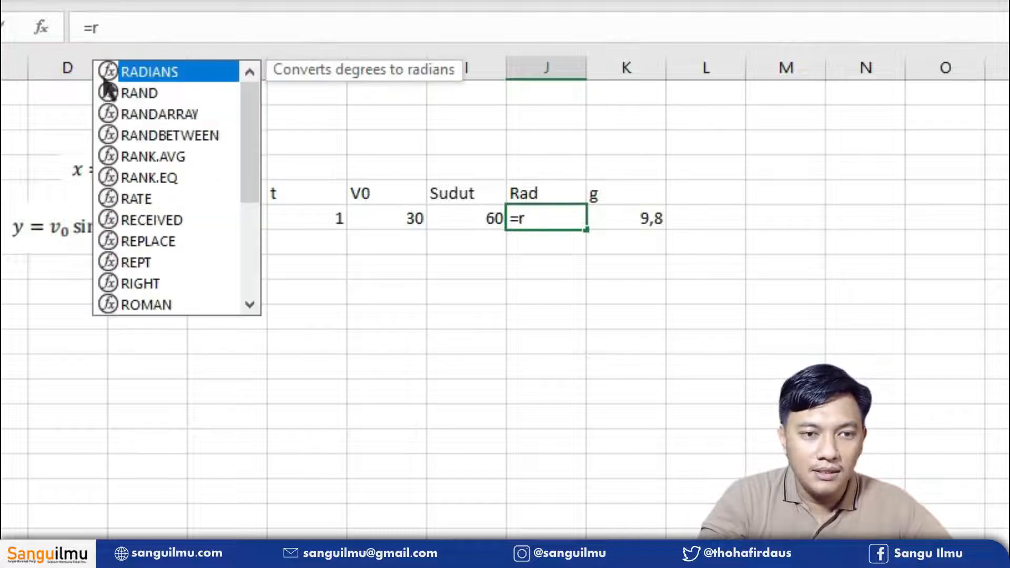
type("o")
key("BackSpace")
type("and")
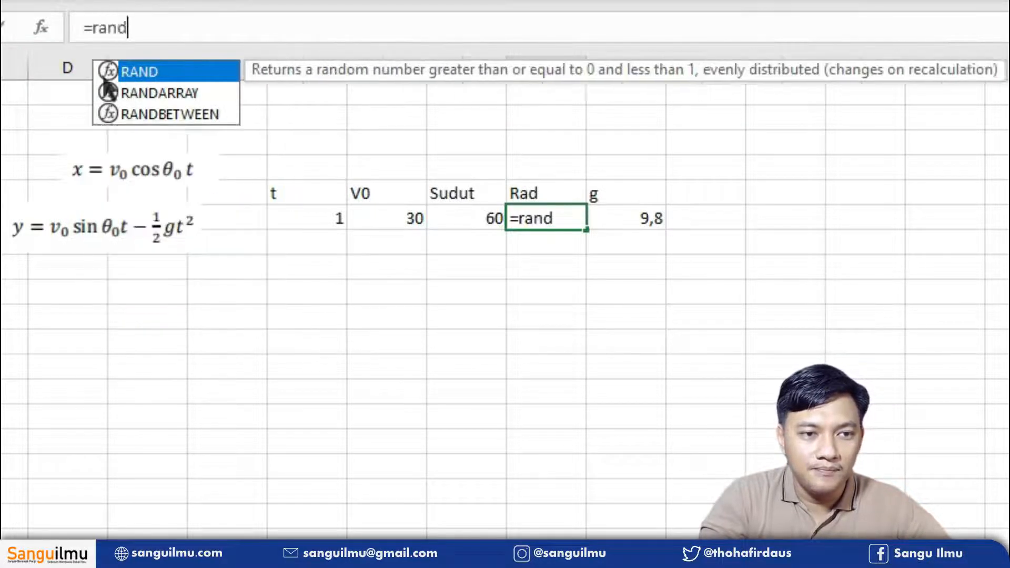
double_click(105, 78)
key("BackSpace")
key("BackSpace")
key("BackSpace")
key("BackSpace")
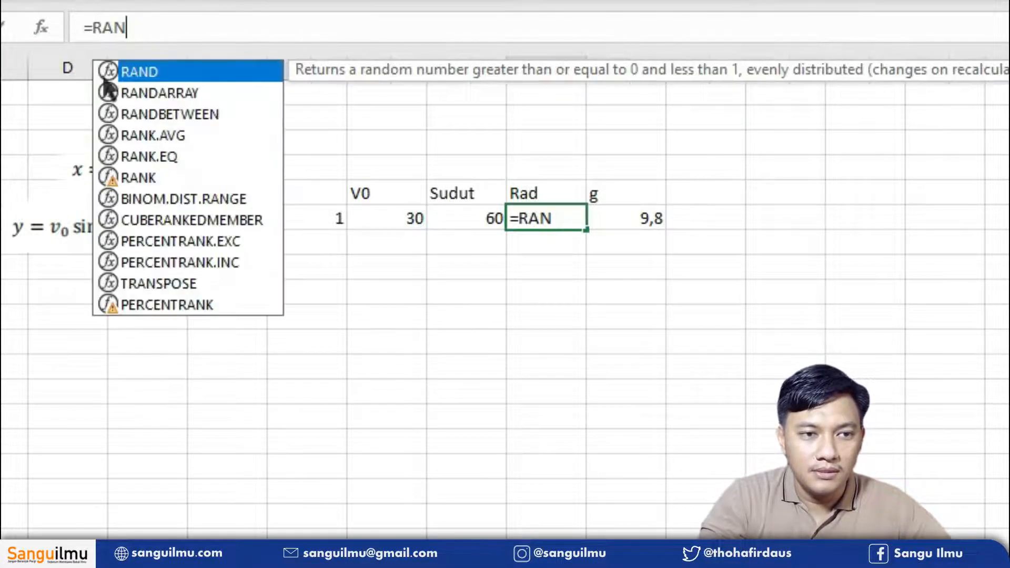
key("BackSpace")
type("rad")
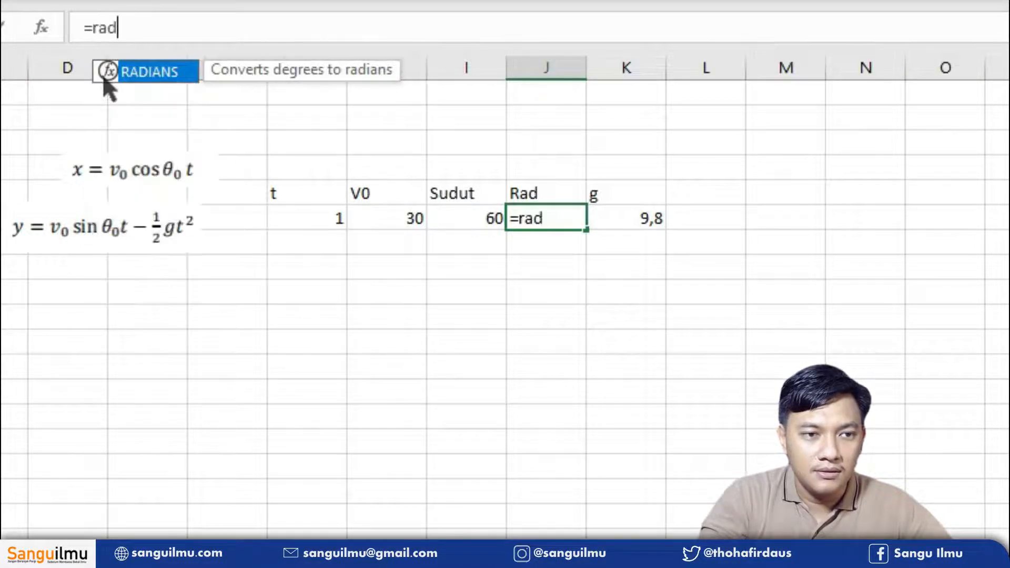
double_click(105, 75)
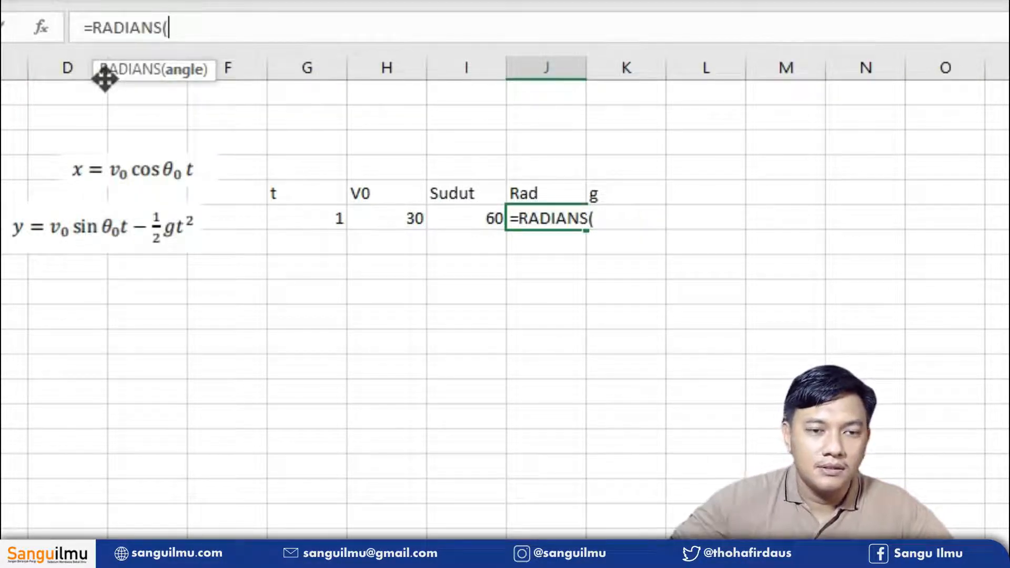
left_click(477, 220)
key("Return")
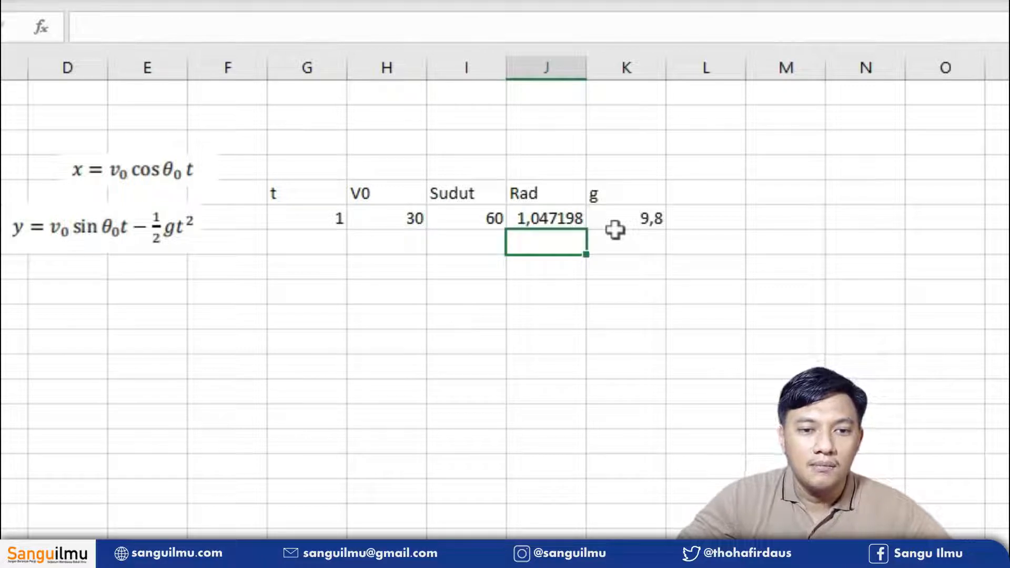
Step: Review the row 6 inputs for t, V0, Sudut, Rad and g
left_click(473, 223)
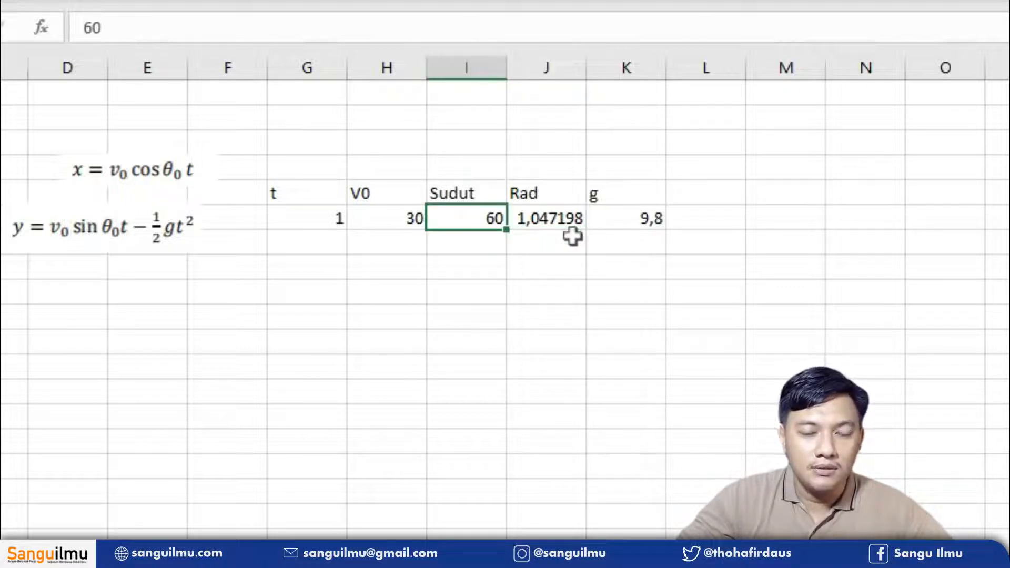
left_click(642, 166)
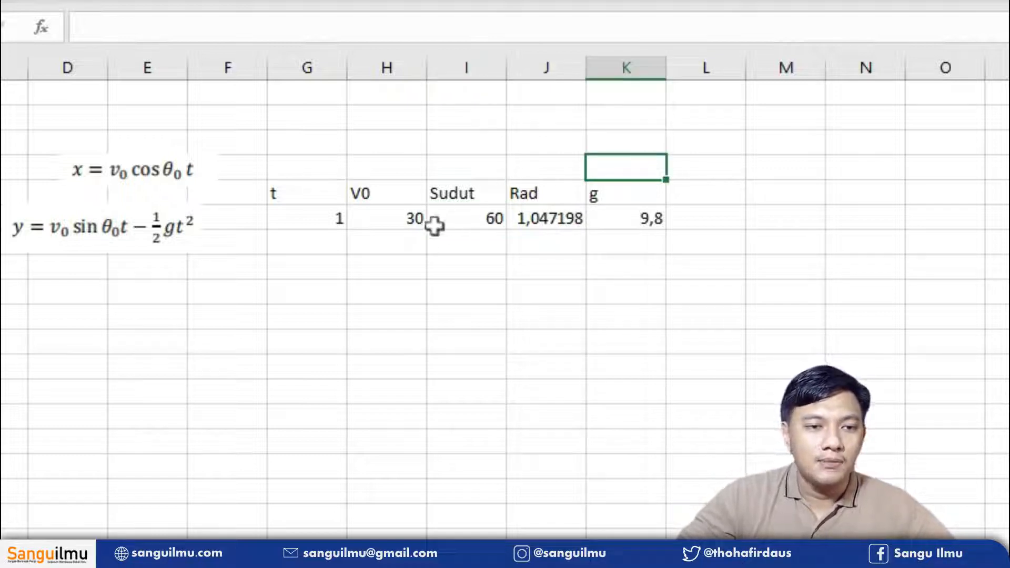
left_click(334, 221)
left_click(374, 220)
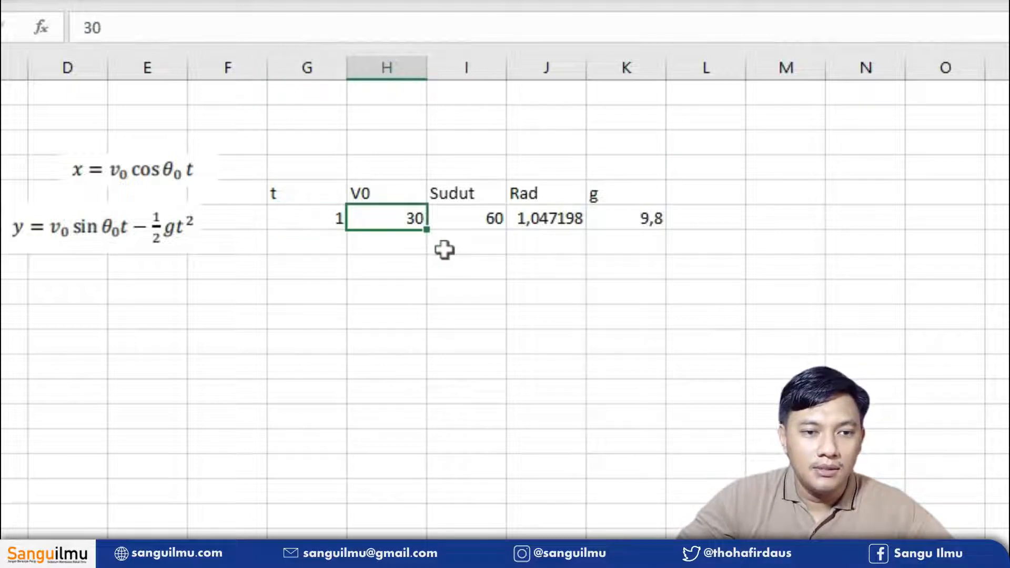
left_click(483, 227)
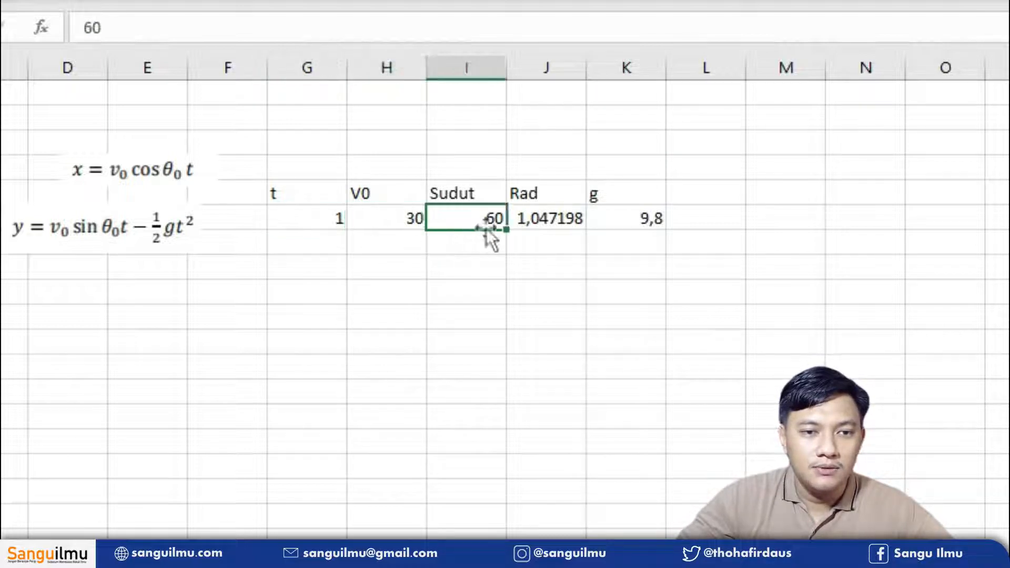
left_click(532, 223)
left_click(614, 216)
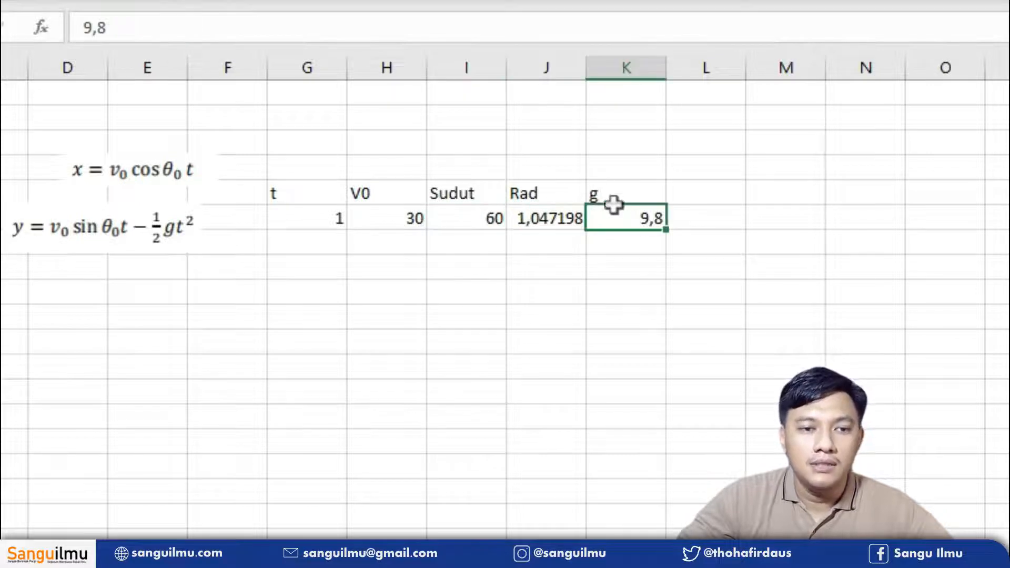
Step: Add the column headings x in L5 and y in M5
left_click(711, 191)
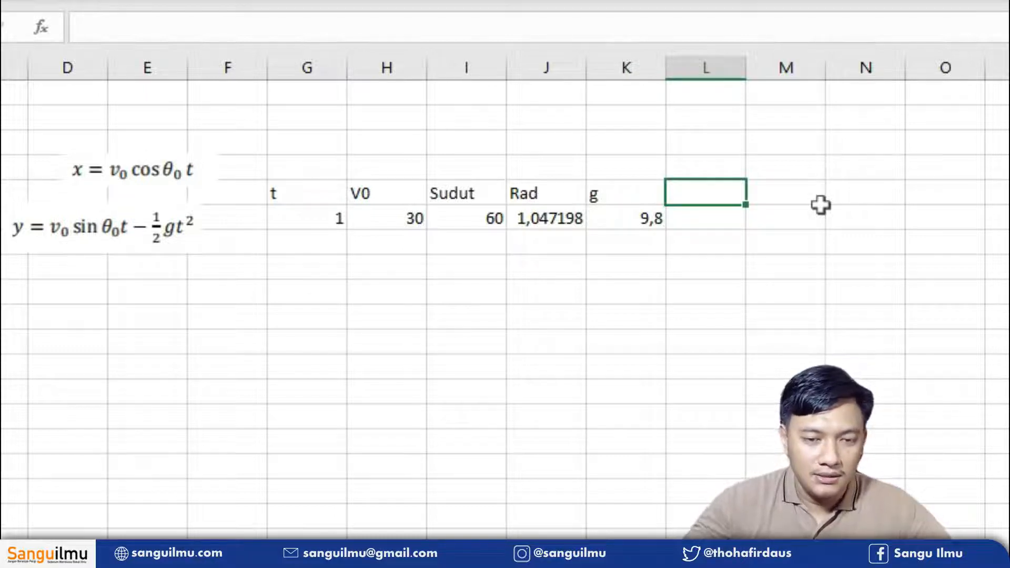
type("x")
left_click(821, 204)
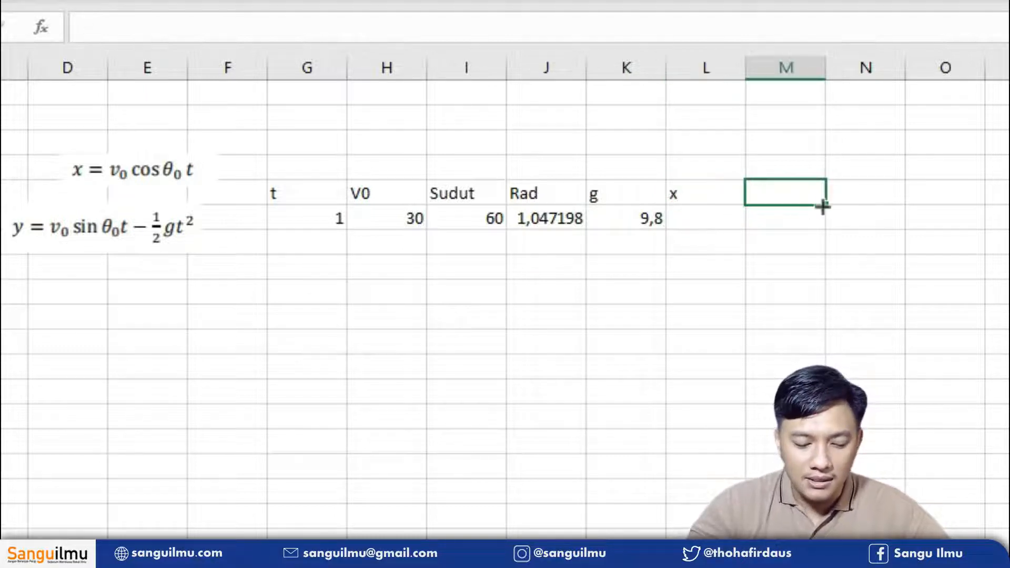
type("y")
key("Left")
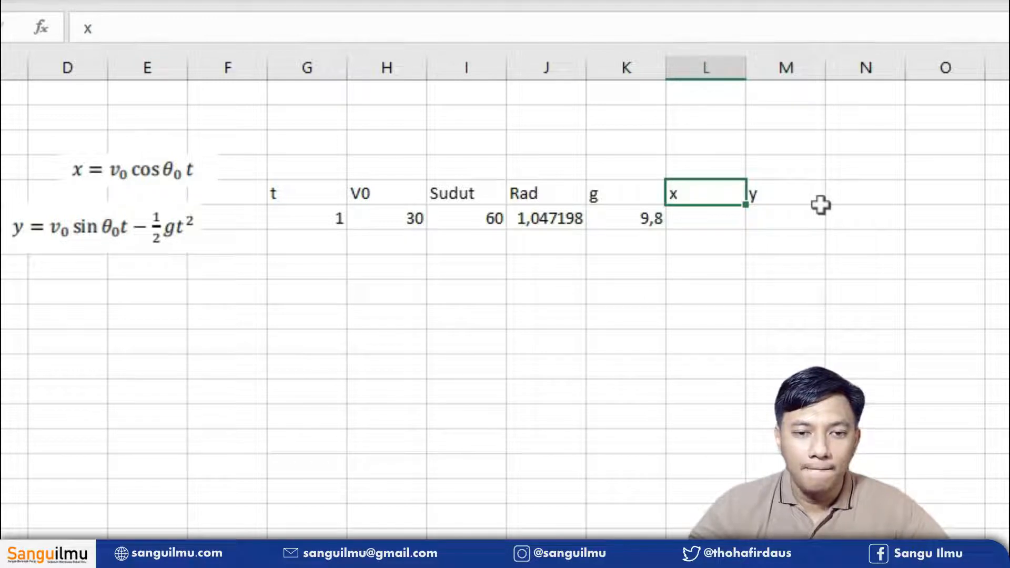
Step: Start the x formula in L6 with =H6*cos, taking V0 from H6
key("Down")
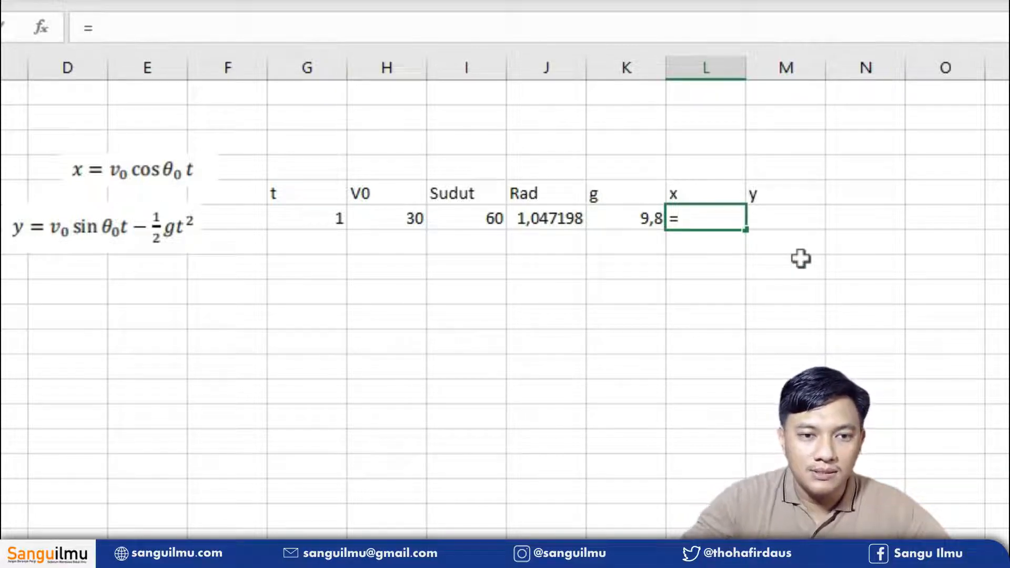
type("=")
left_click(387, 219)
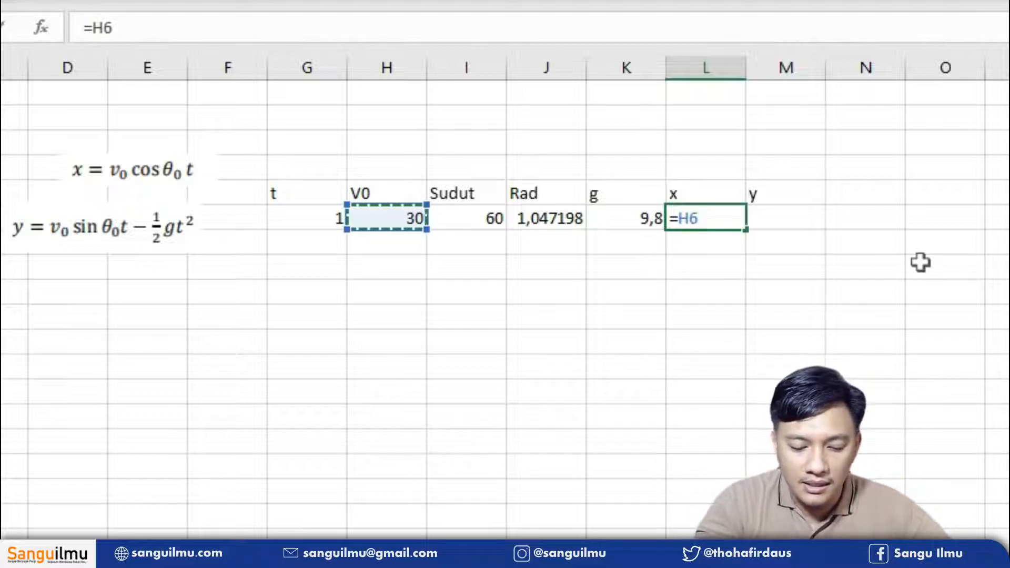
type("*")
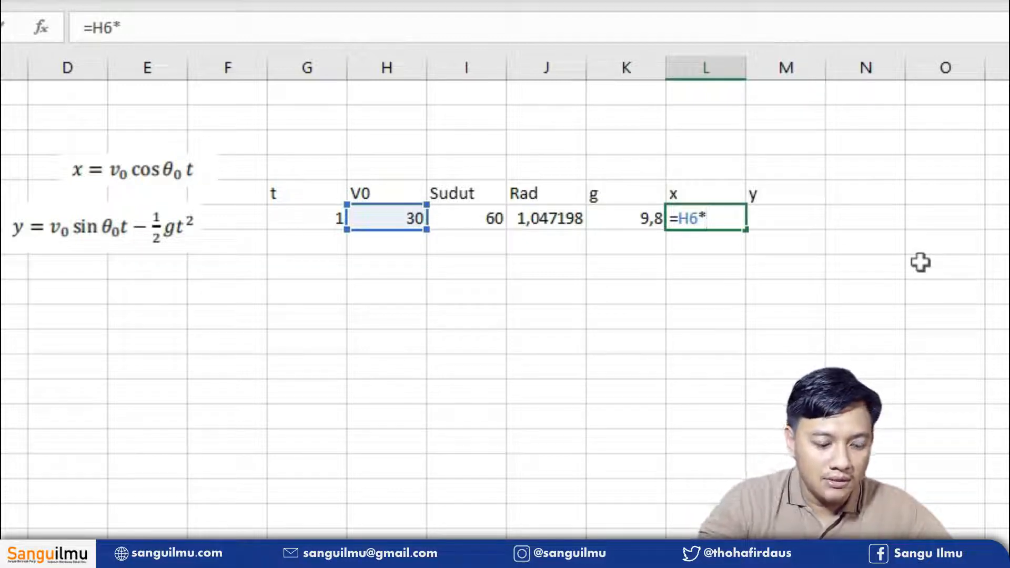
type("cos")
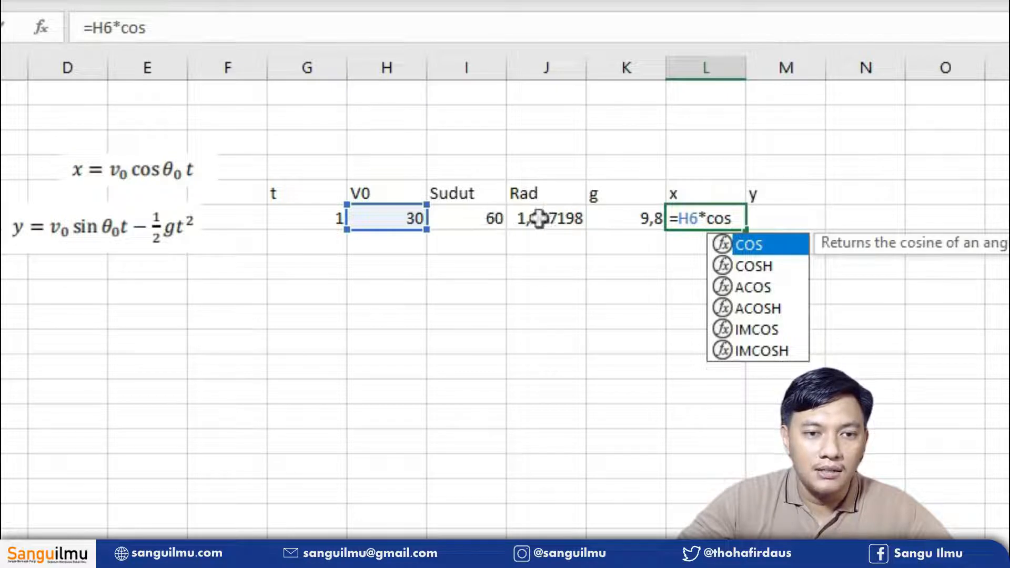
left_click(570, 217)
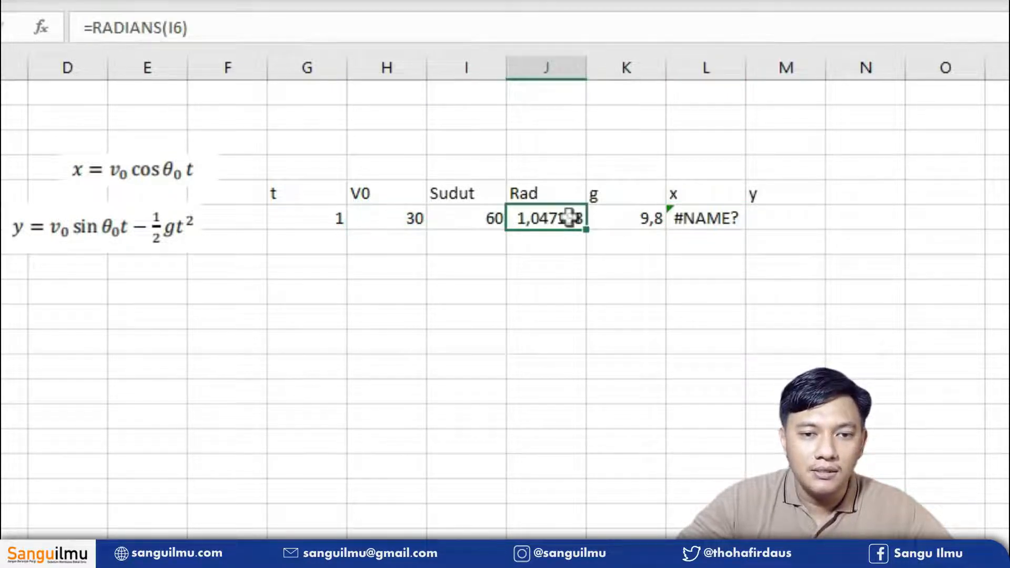
Step: Complete the x formula in L6 as =H6*COS(J6)*G6, using the Rad and t cells
double_click(710, 217)
left_click(739, 218)
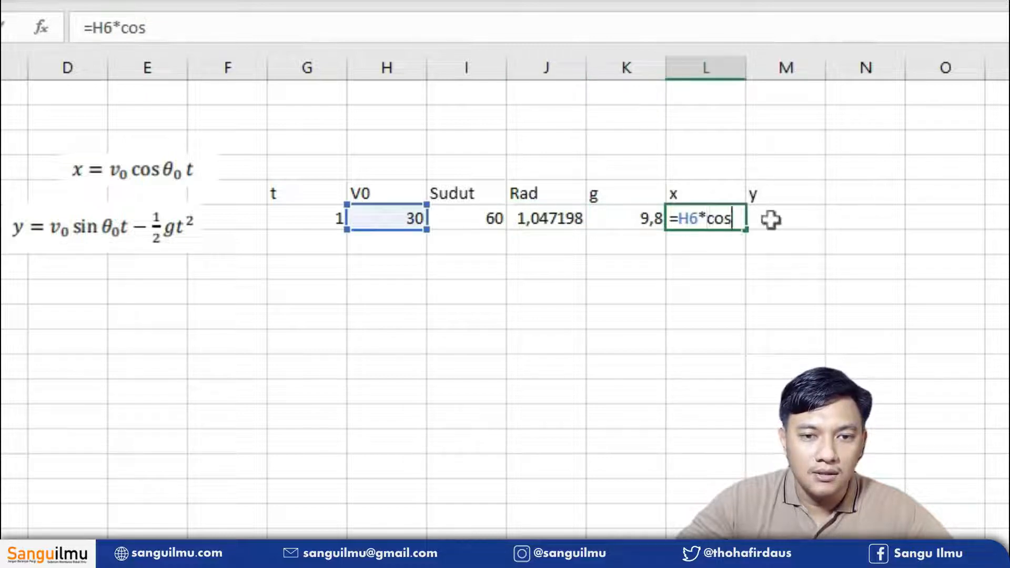
type("(")
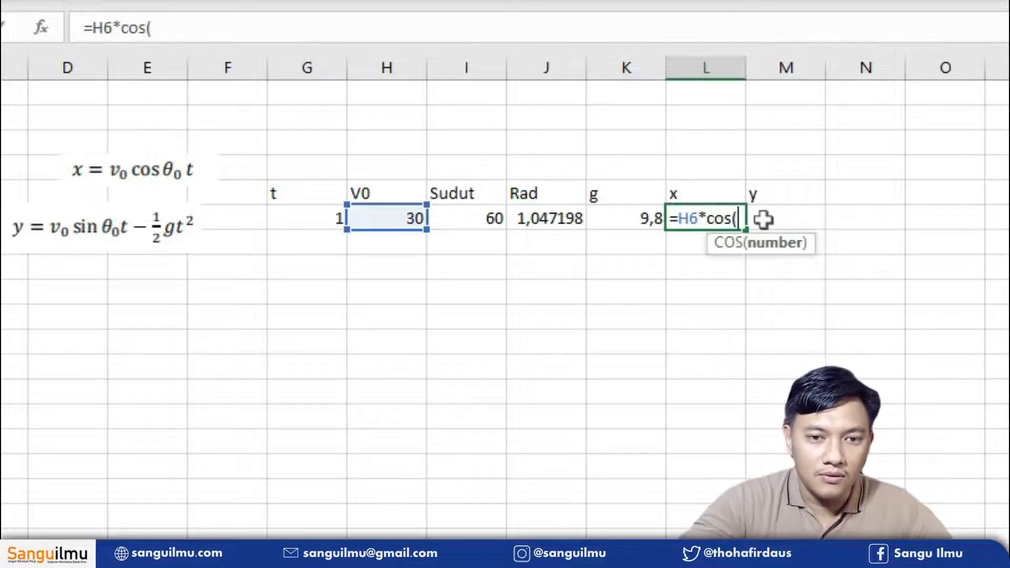
left_click(536, 219)
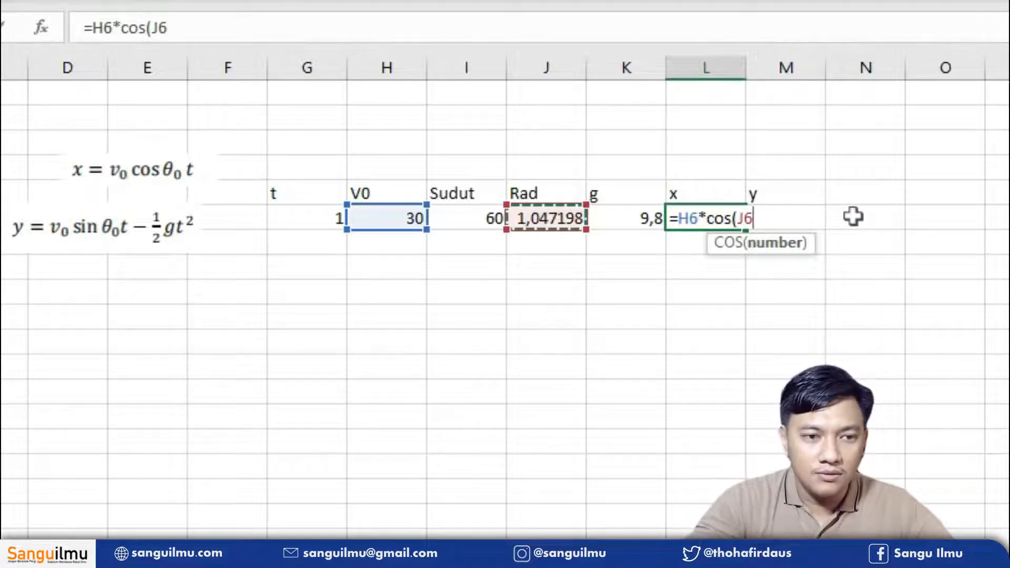
type(")")
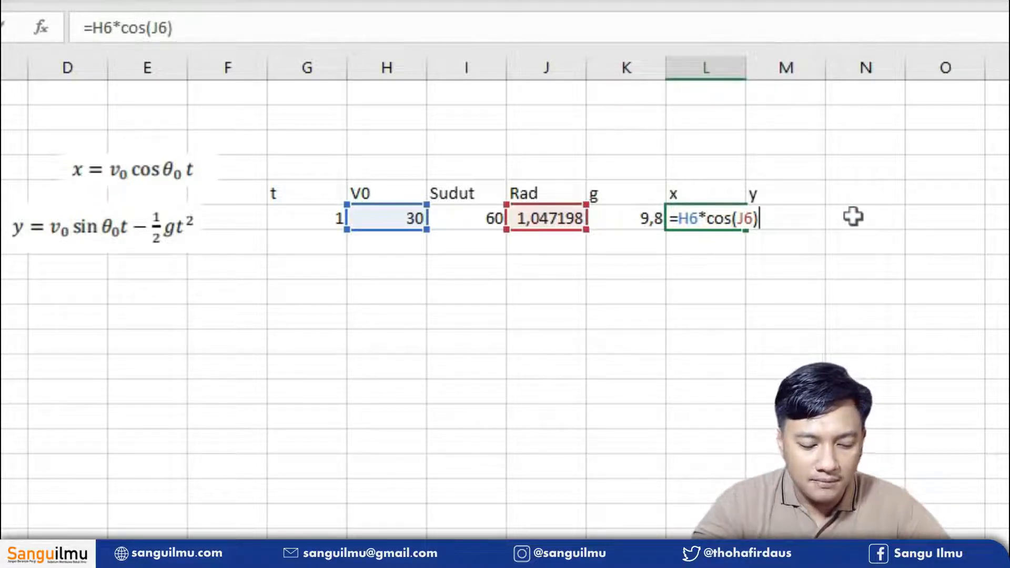
type("*")
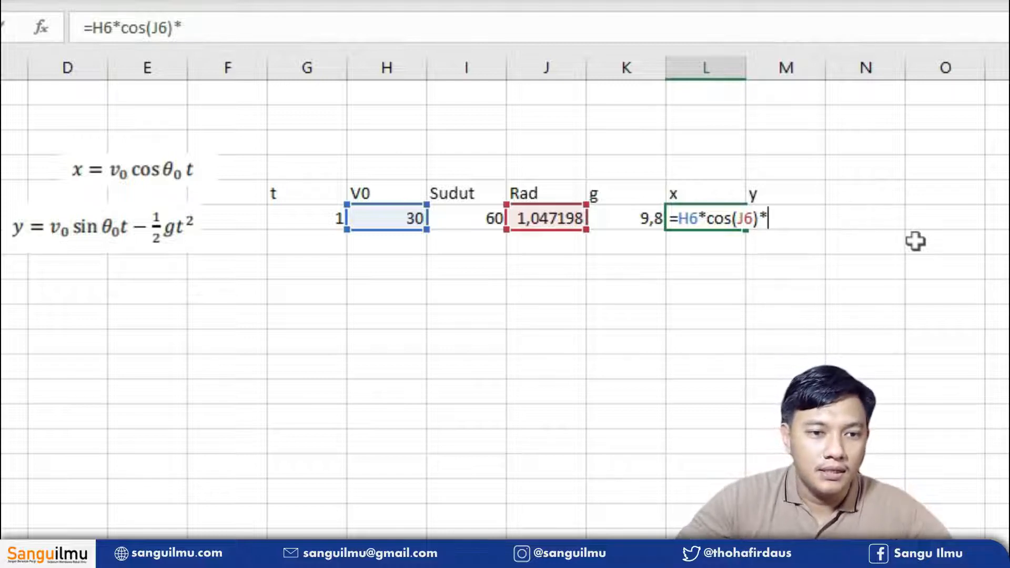
left_click(311, 216)
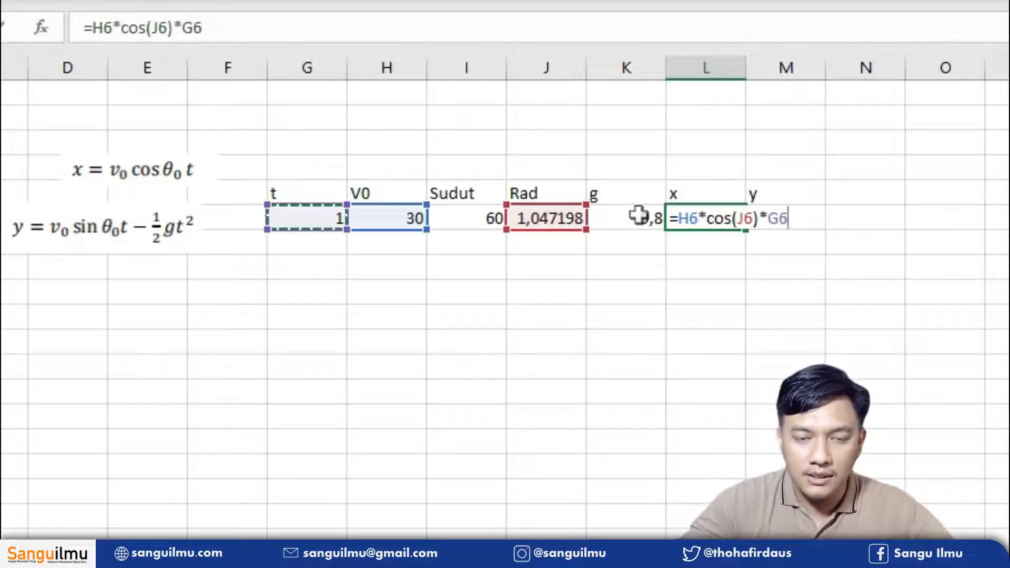
key("Return")
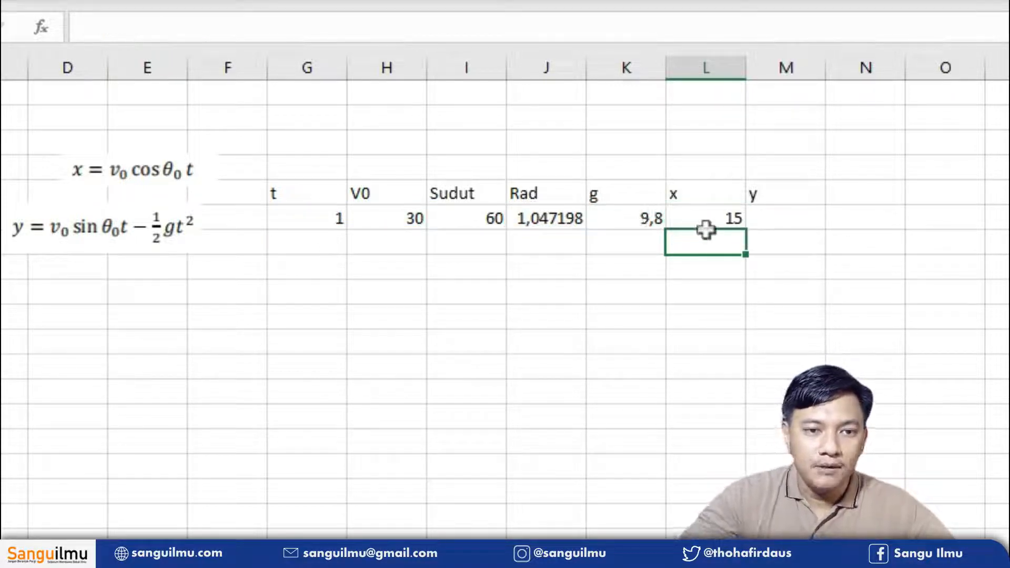
Step: Check the t, V0 and Sudut inputs and the x formula in L6
left_click(307, 219)
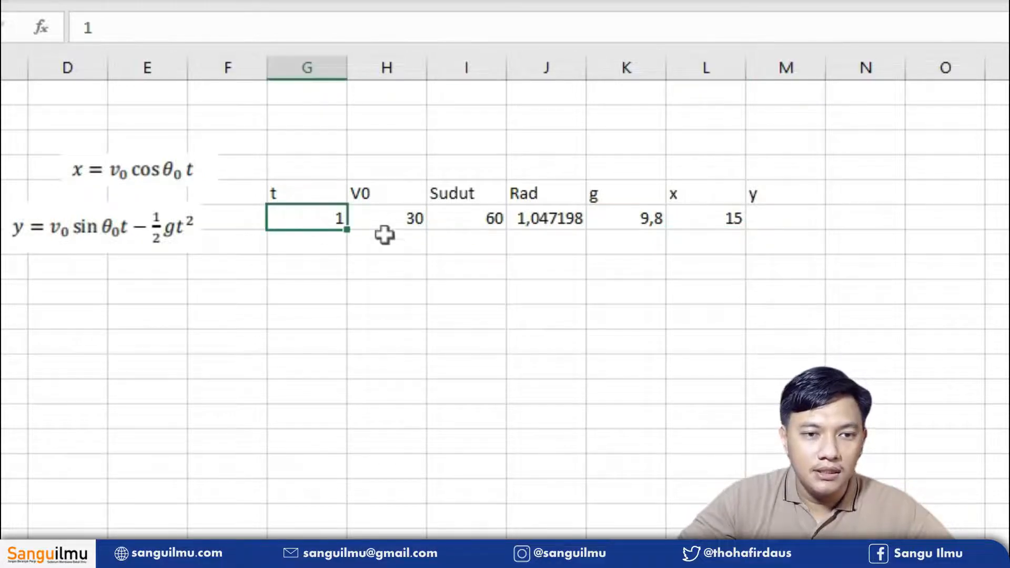
left_click(381, 220)
left_click(465, 227)
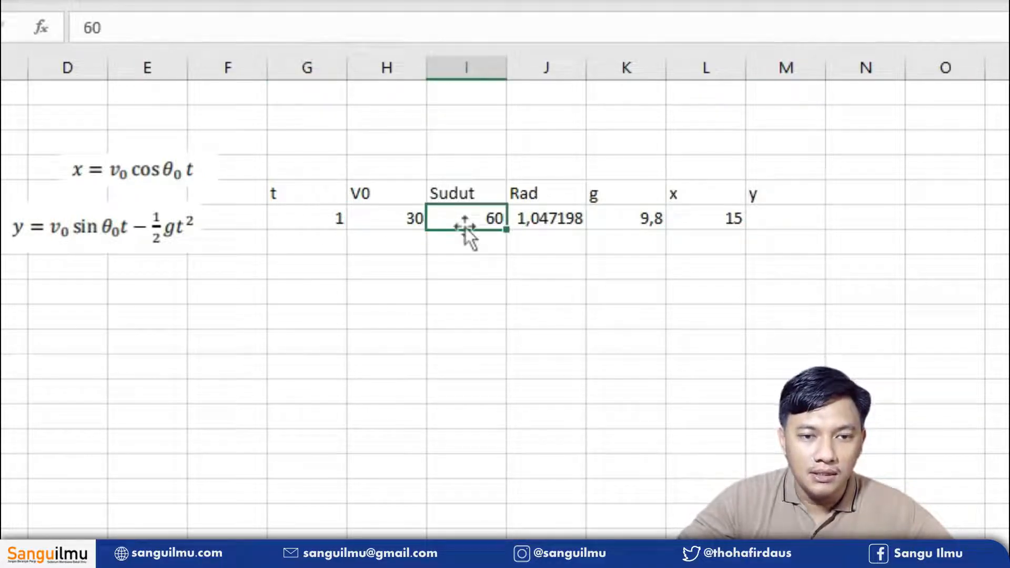
left_click(717, 223)
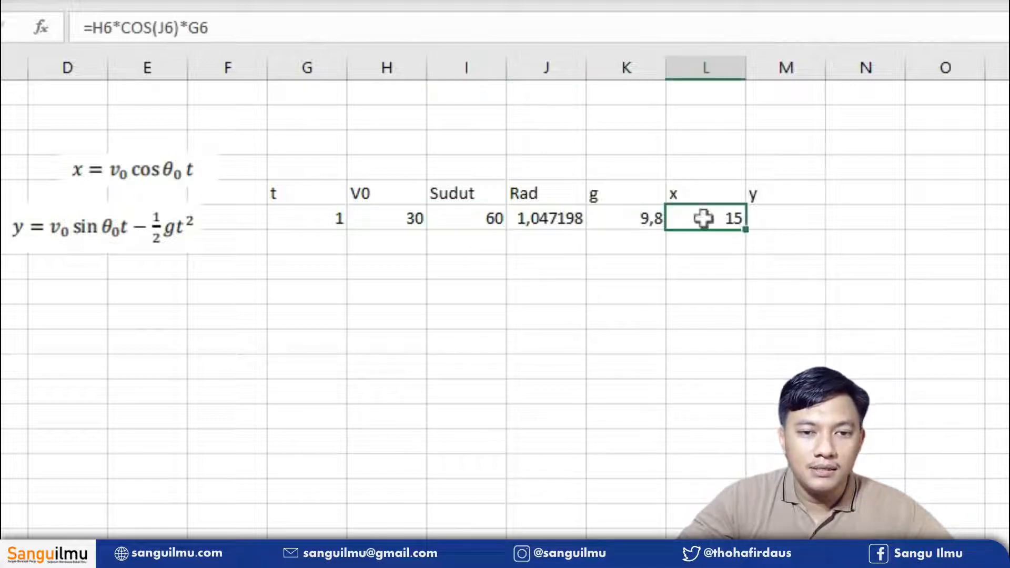
Step: Start the y formula in M6 with the term =H6*SIN(J6)*G6, using the V0, Rad and t cells
left_click(766, 220)
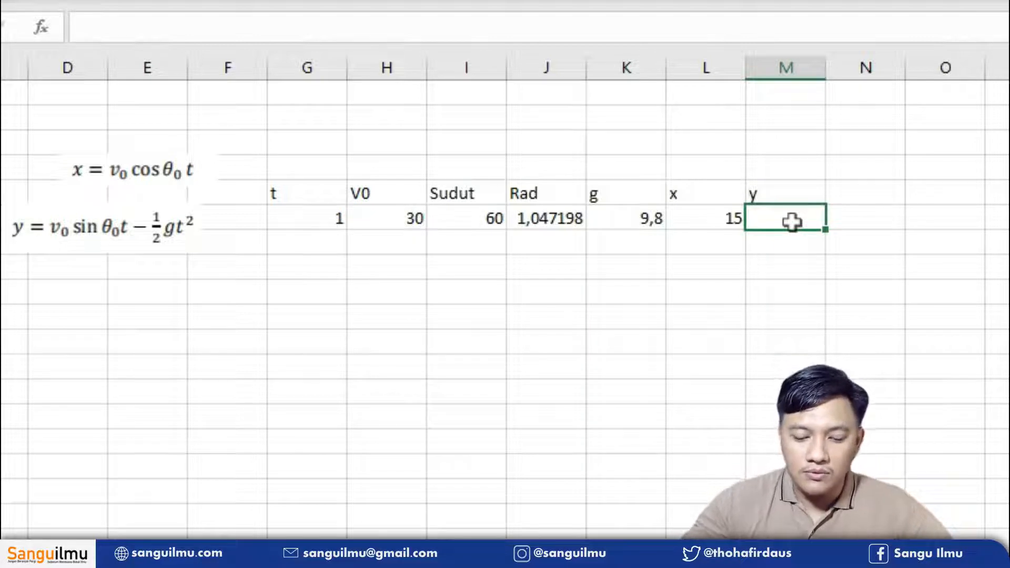
type("=")
key("Left")
key("Left")
key("Left")
key("Left")
key("Left")
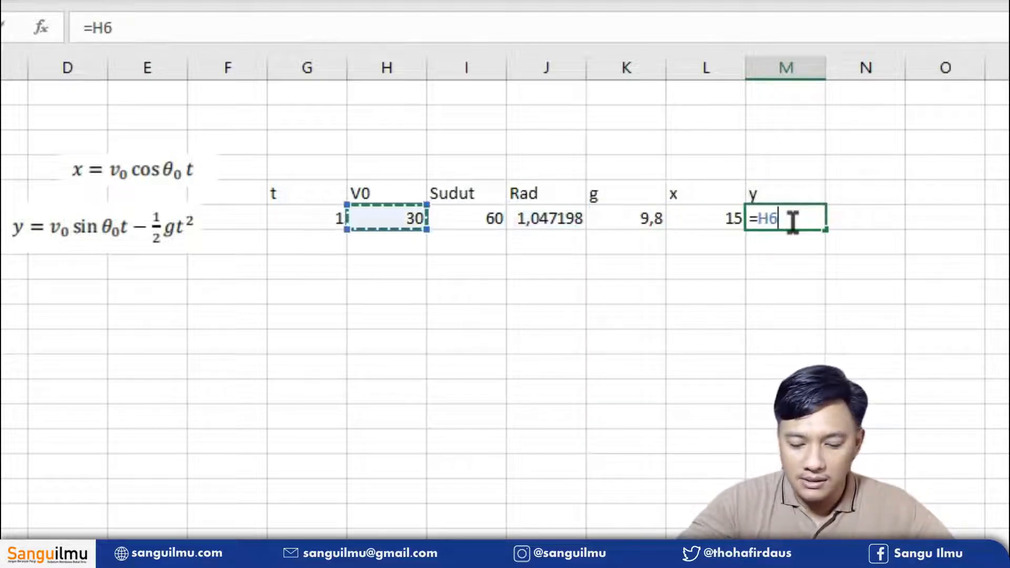
type("*")
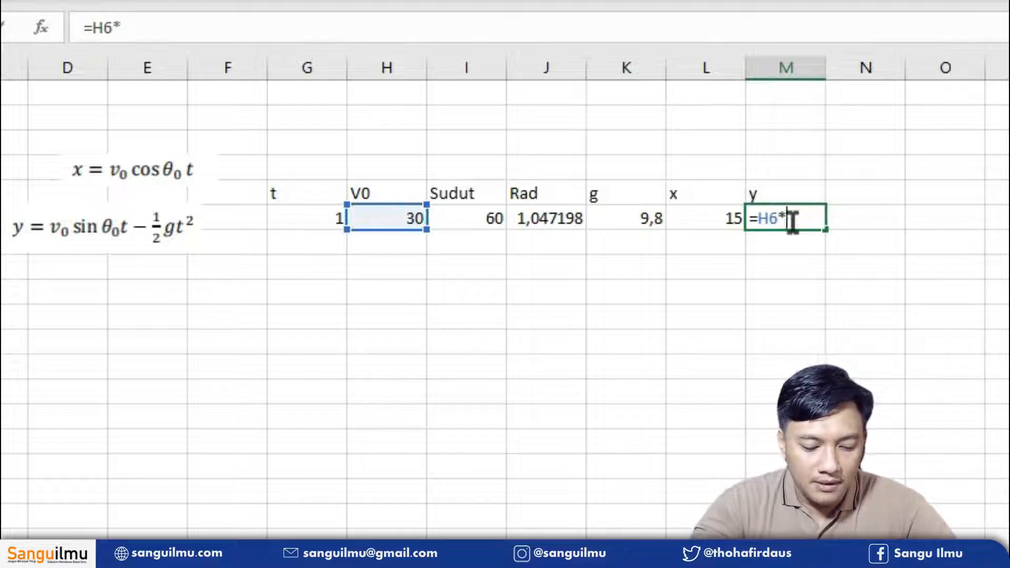
type("sin")
key("Tab")
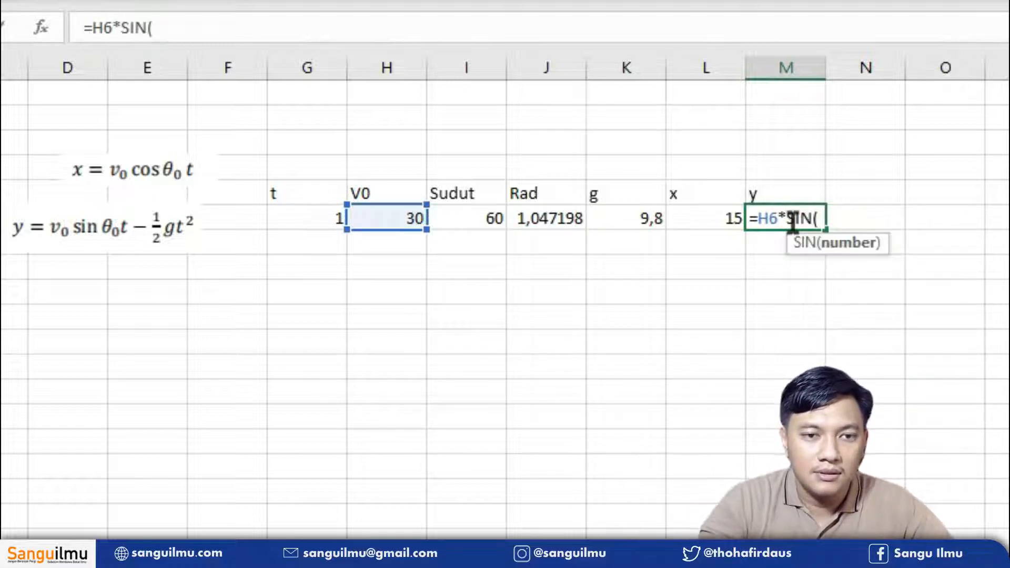
left_click(556, 219)
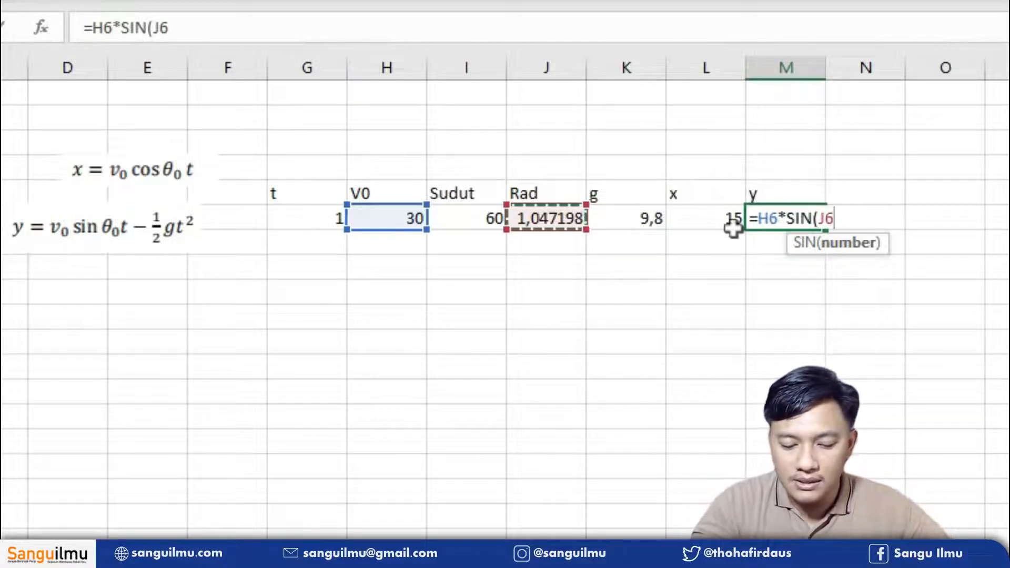
type(")*")
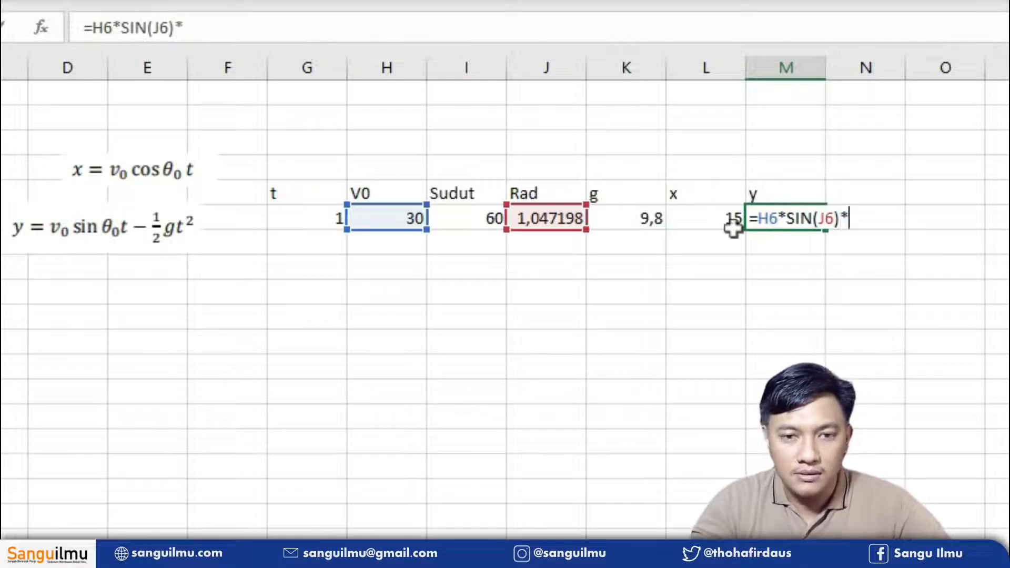
left_click(305, 213)
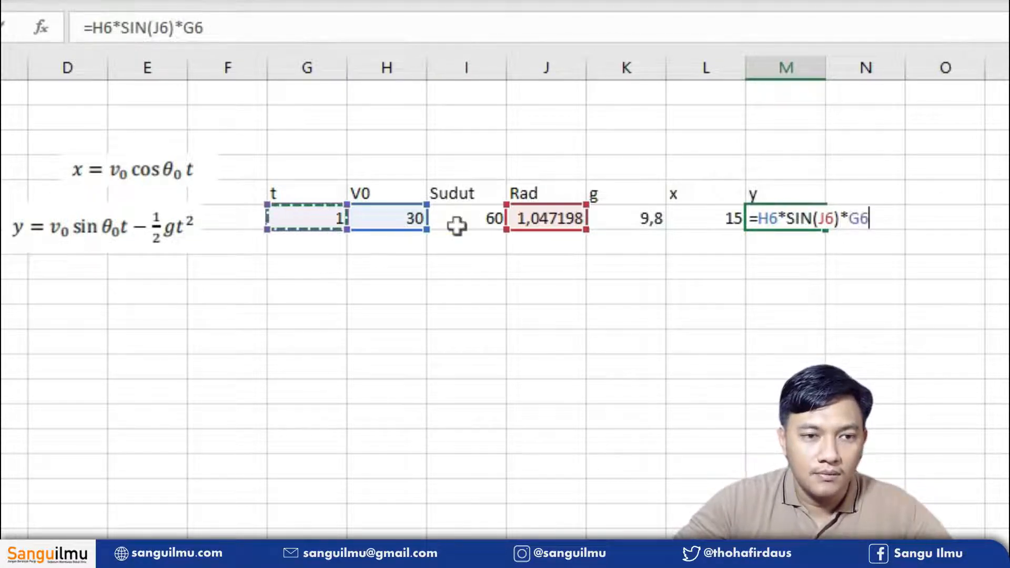
Step: Complete the y formula in M6 by subtracting the gravity term 0,5*K6*G6^2
type("-0,5*")
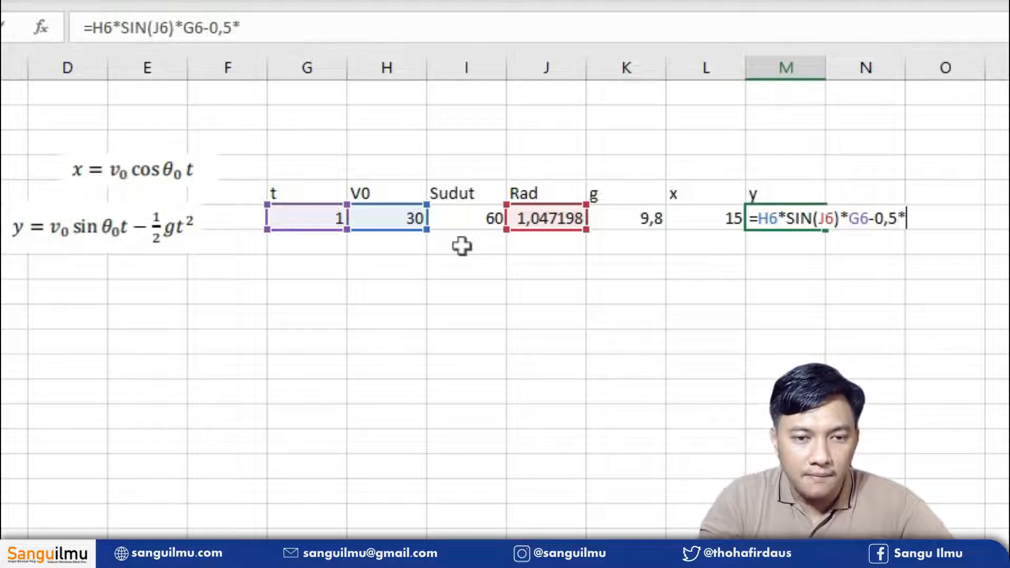
left_click(635, 224)
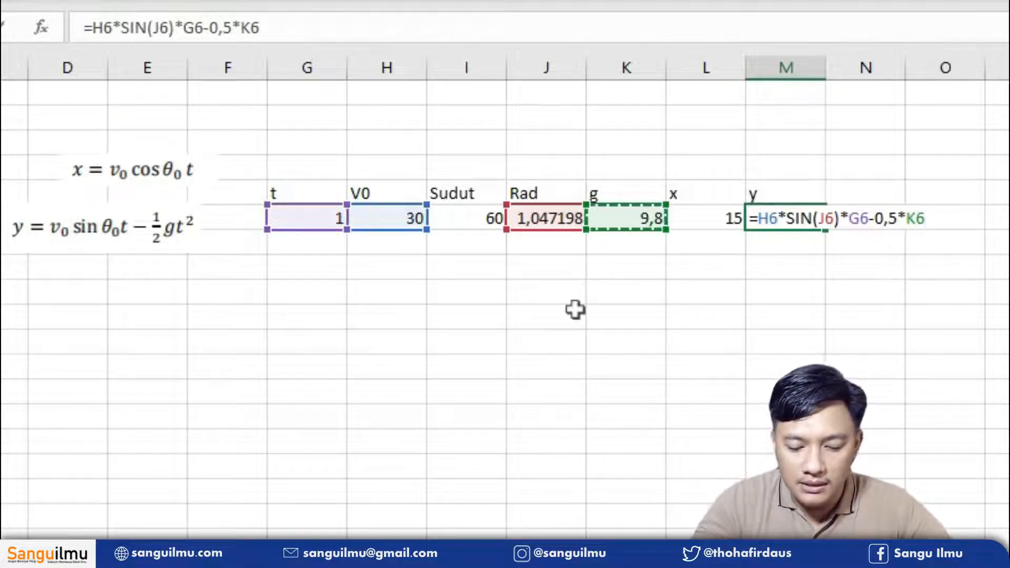
type("*")
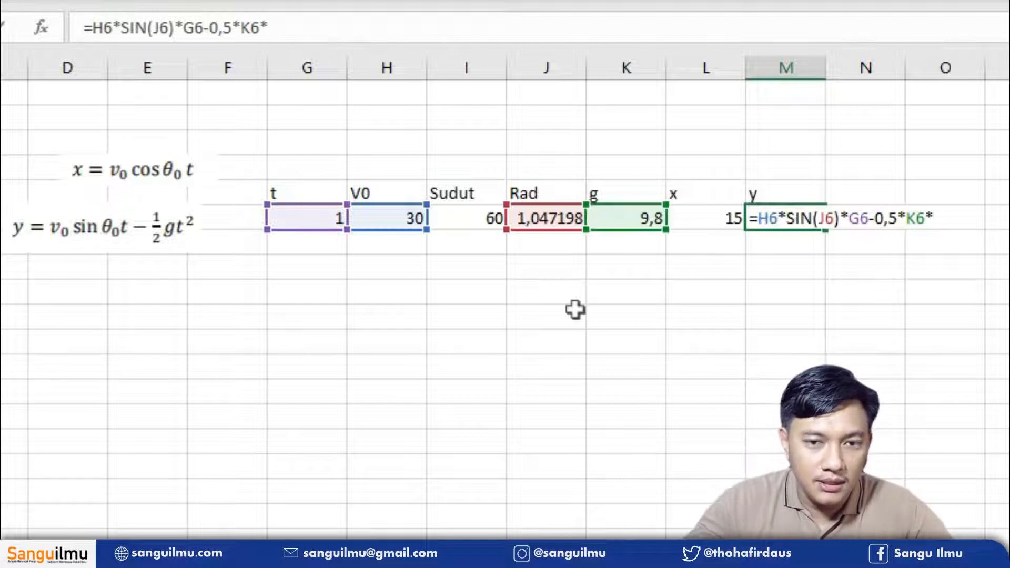
left_click(302, 216)
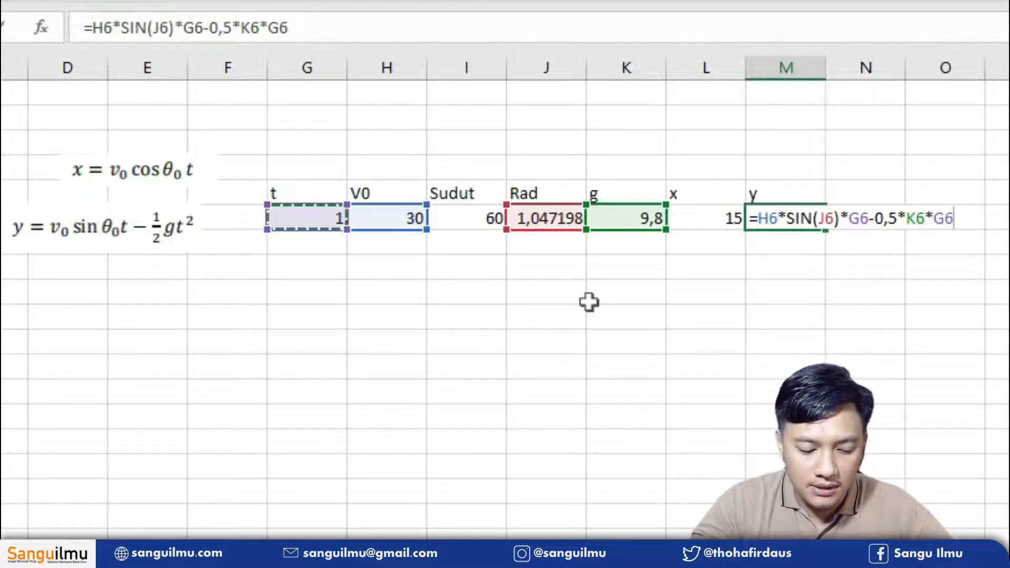
type("^2")
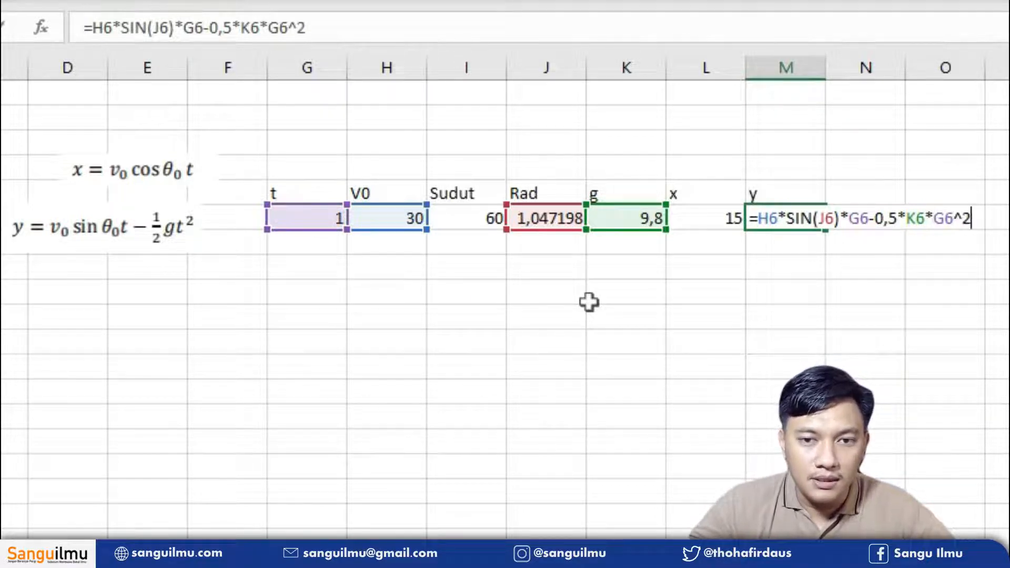
key("Return")
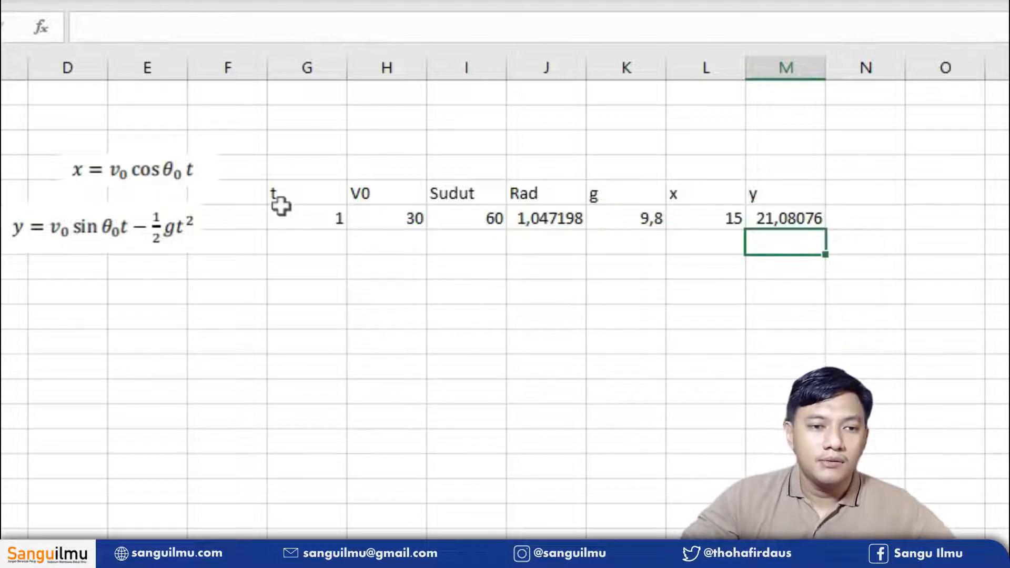
Step: Check the t, V0 and Sudut inputs and the x and y formulas in row 6
left_click(308, 227)
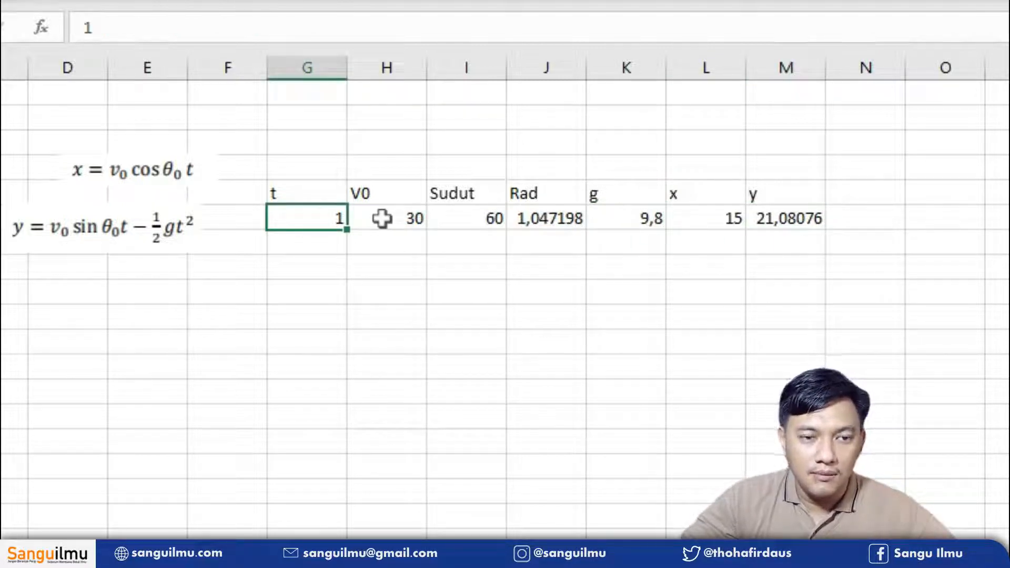
left_click(382, 218)
left_click(452, 221)
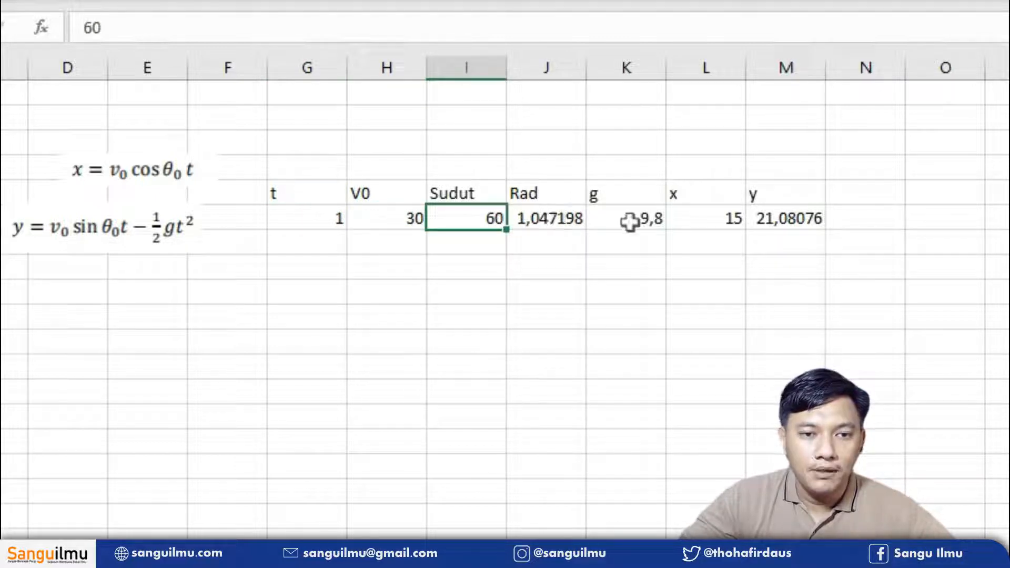
left_click(695, 219)
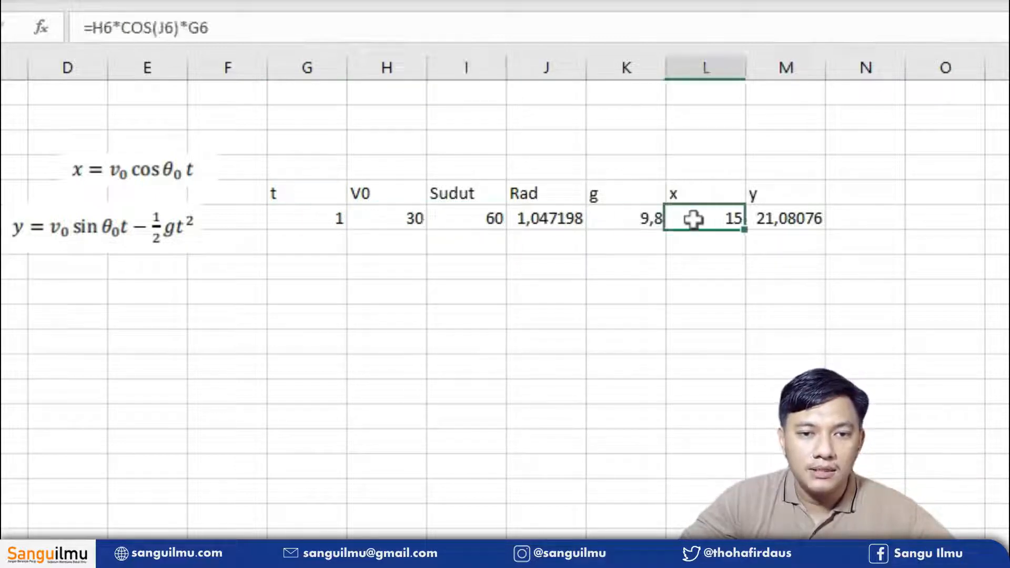
left_click(793, 219)
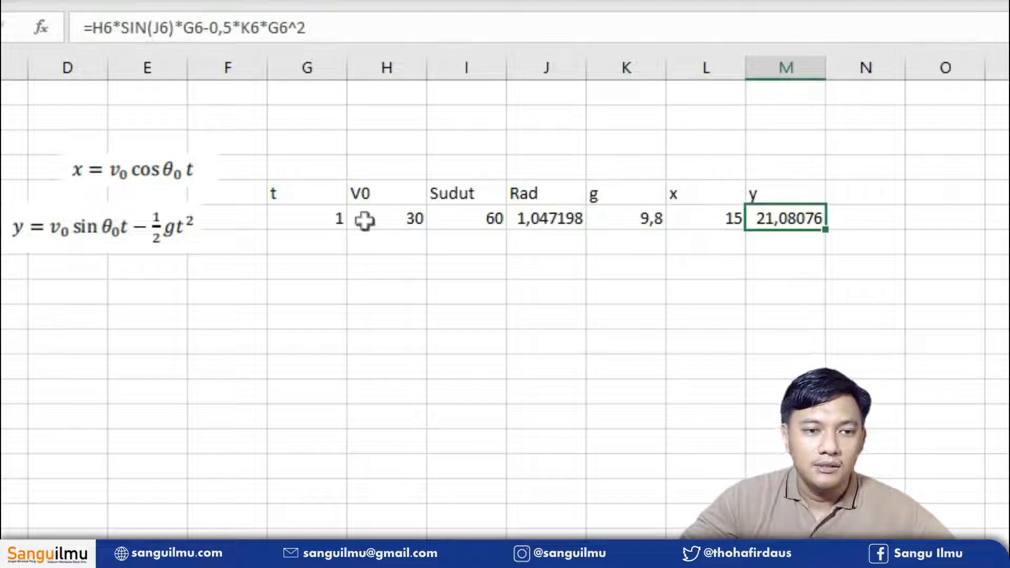
left_click(313, 223)
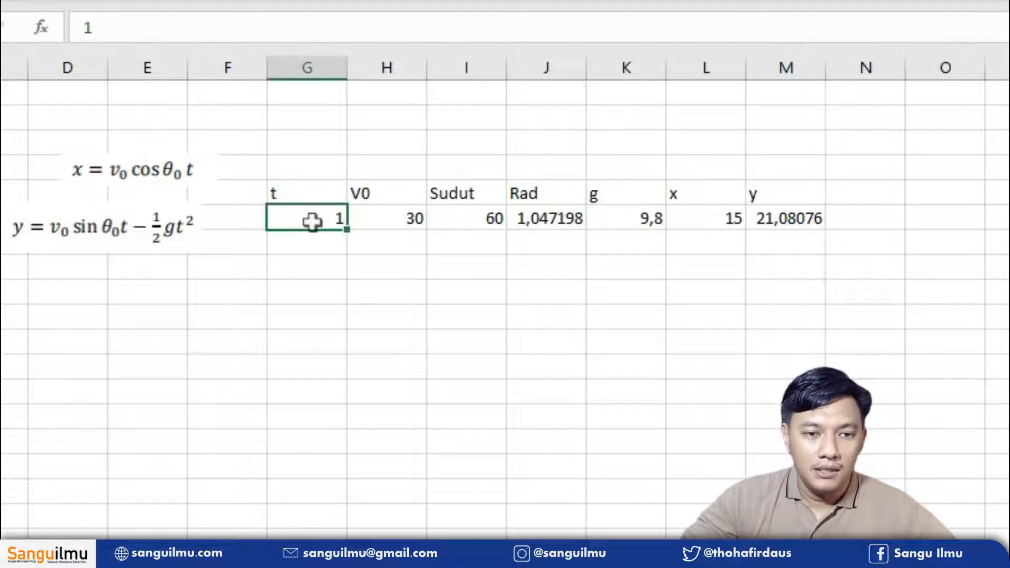
Step: Change the Sudut angle in I6 to 30
left_click(477, 213)
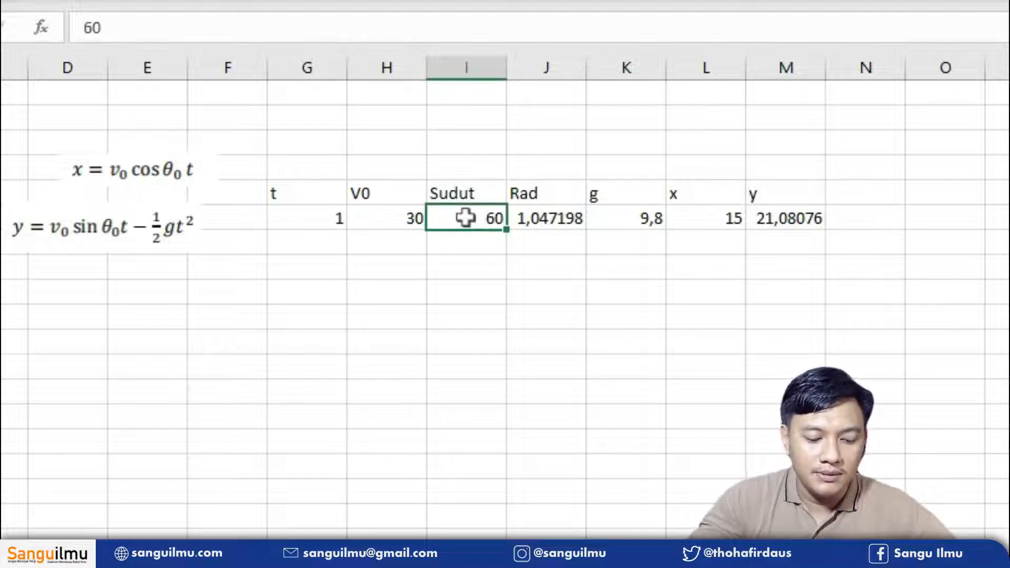
type("30")
key("Return")
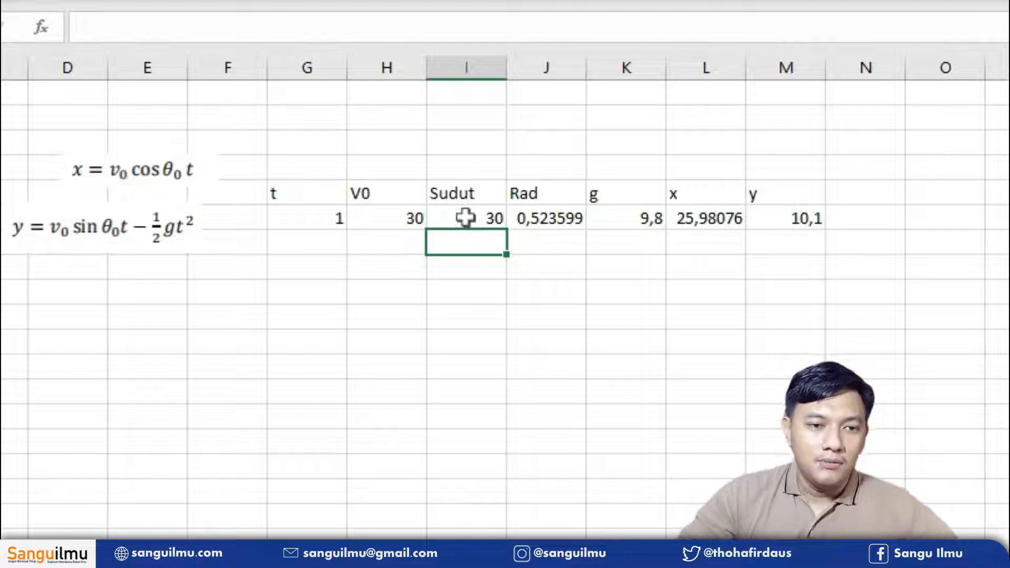
Step: Insert a vertical form-control scroll bar below the t value, spanning about rows 8 to 17 of column G
left_click(323, 220)
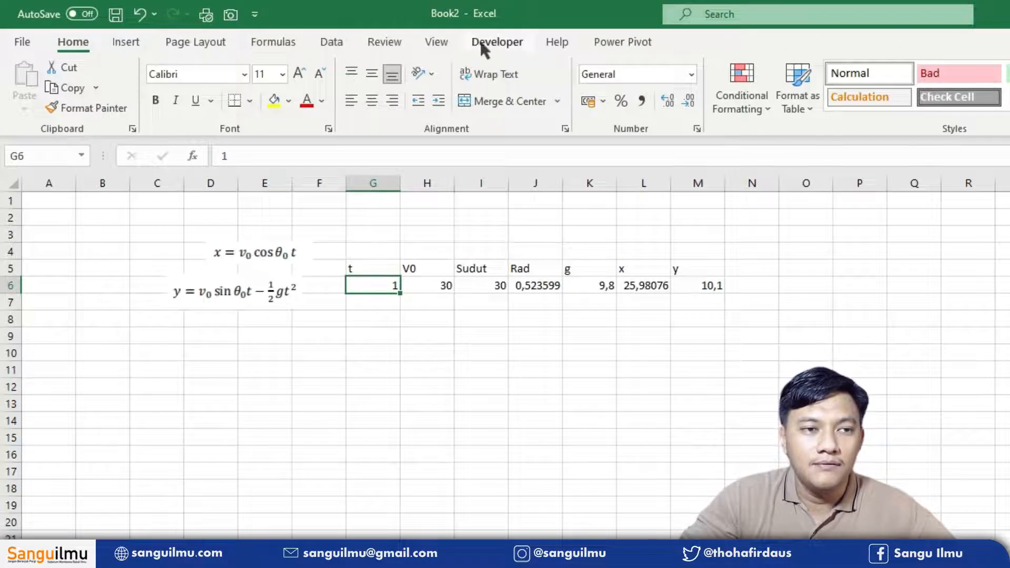
left_click(484, 50)
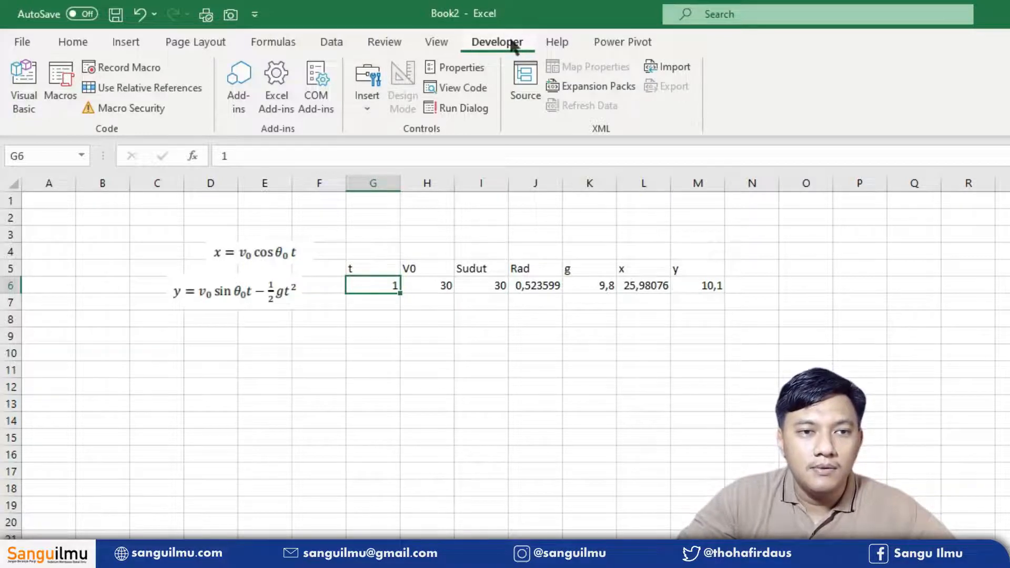
left_click(366, 105)
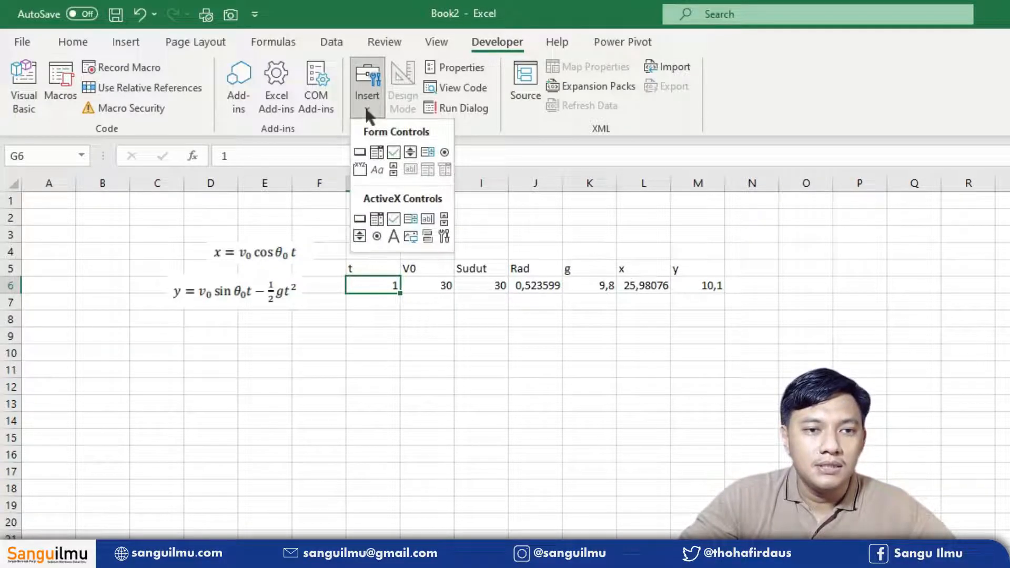
left_click(393, 169)
left_click_drag(367, 323, 415, 414)
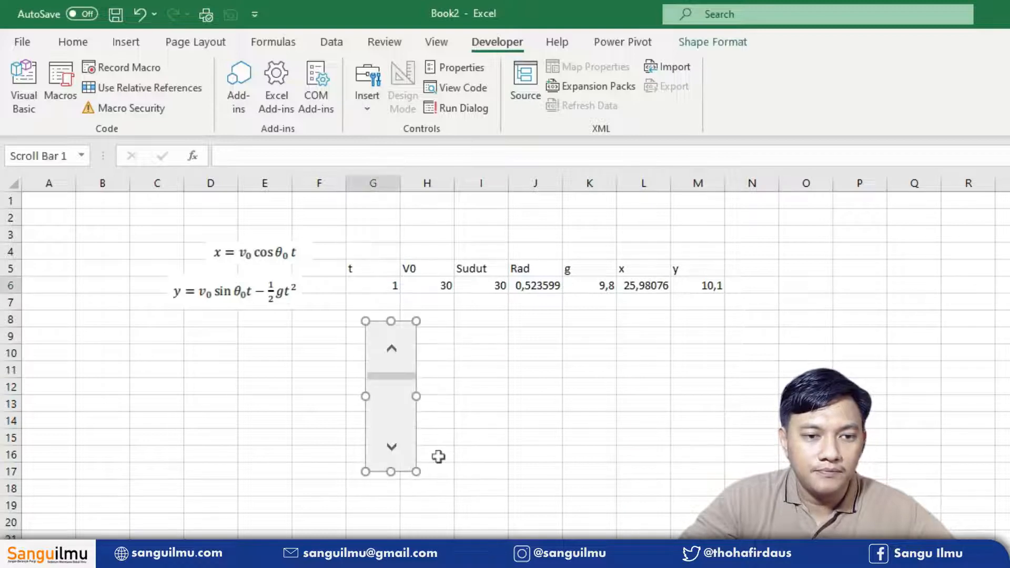
Step: Format the scroll bar control with a maximum value of 20 and link it to cell $G$6
right_click(399, 355)
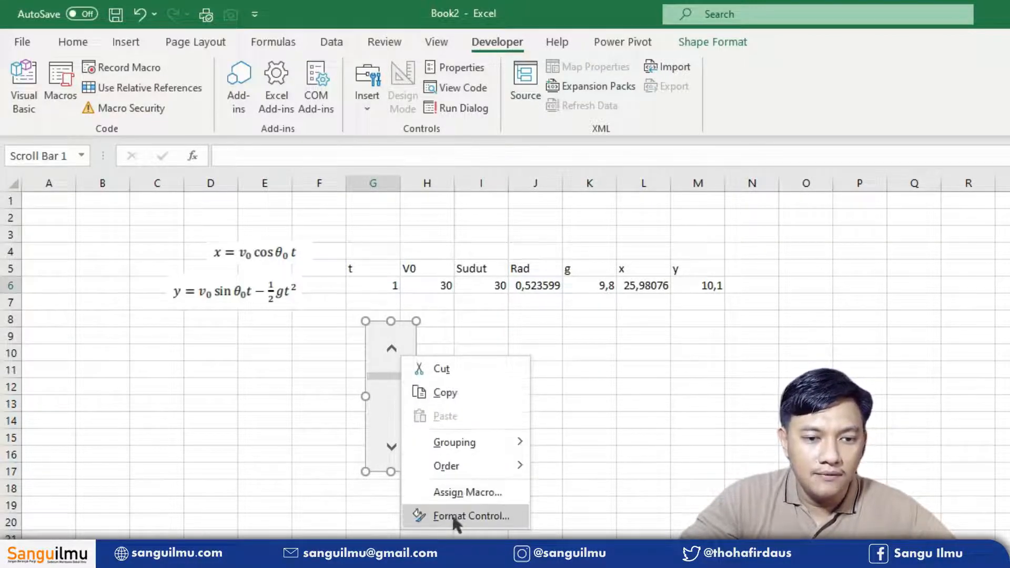
left_click(478, 517)
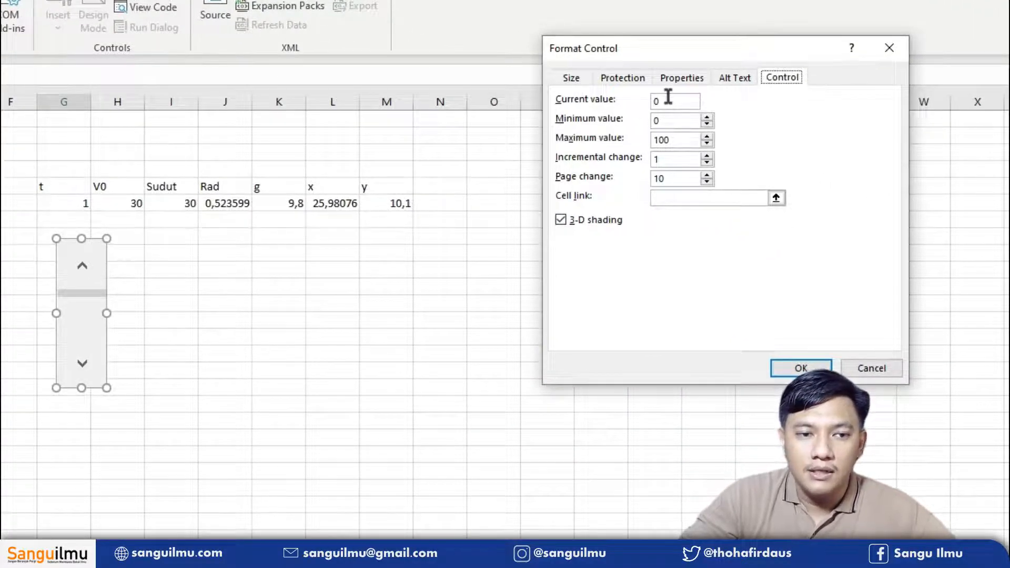
left_click(673, 101)
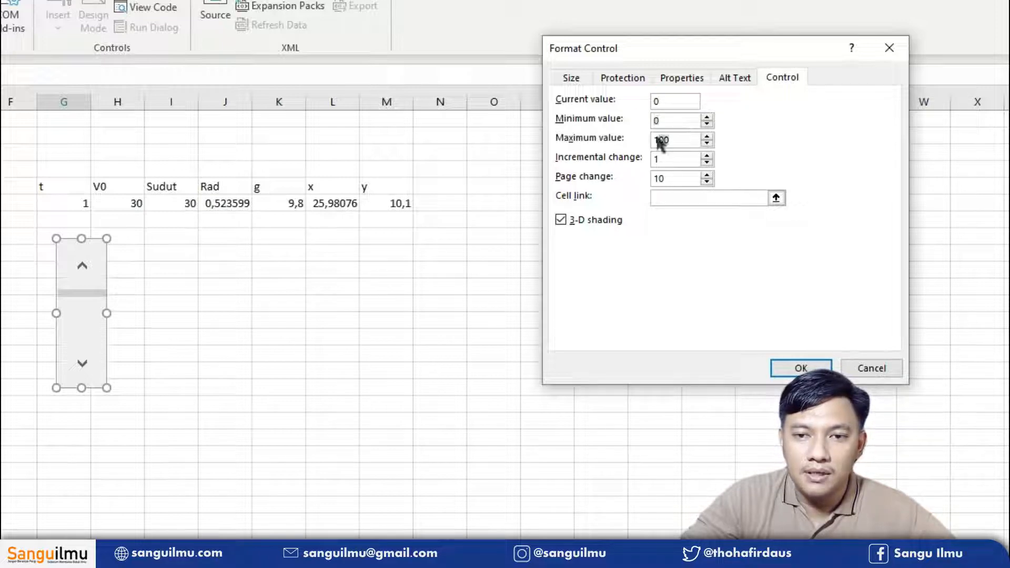
type("20")
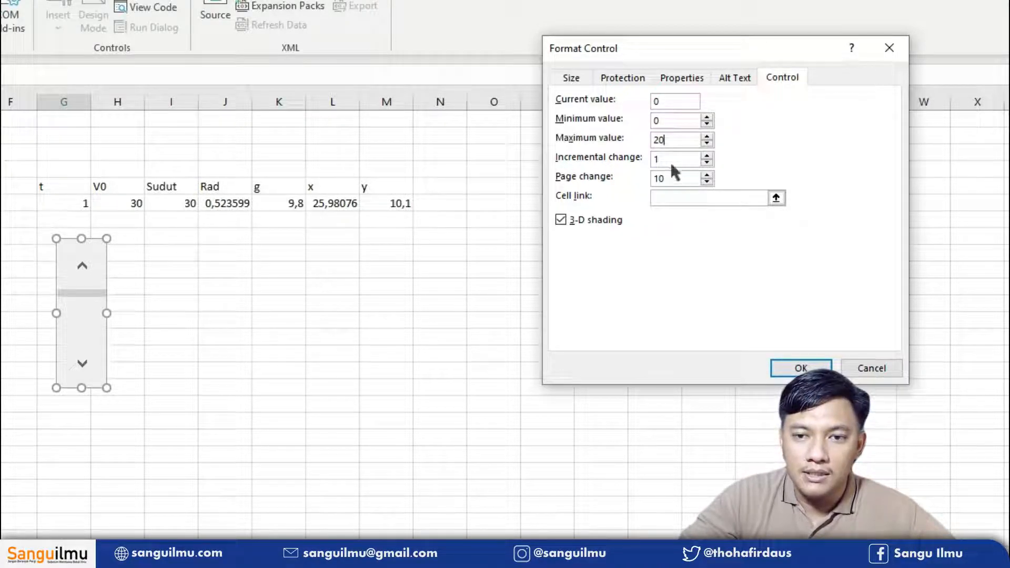
left_click(776, 197)
left_click(84, 204)
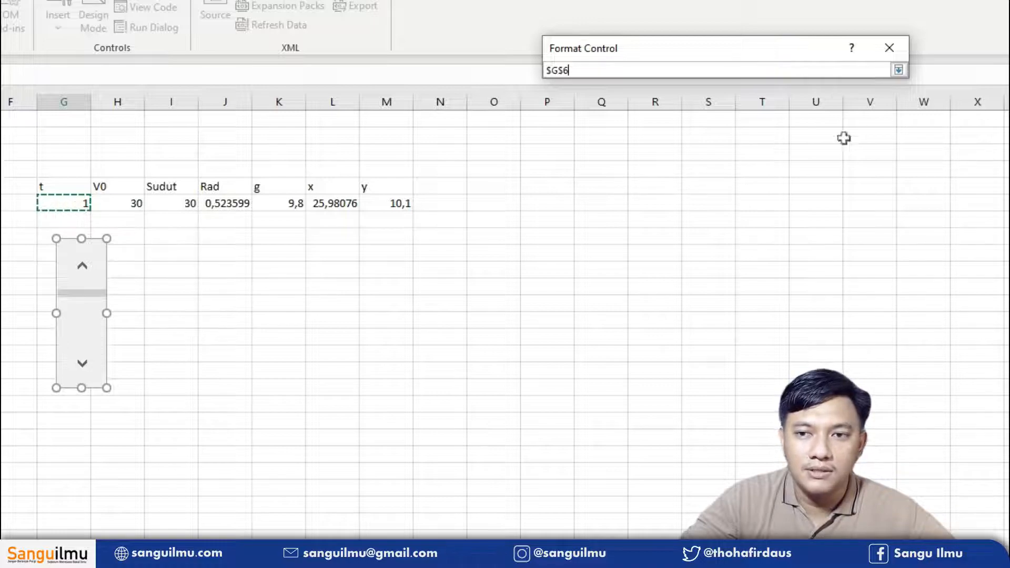
left_click(899, 70)
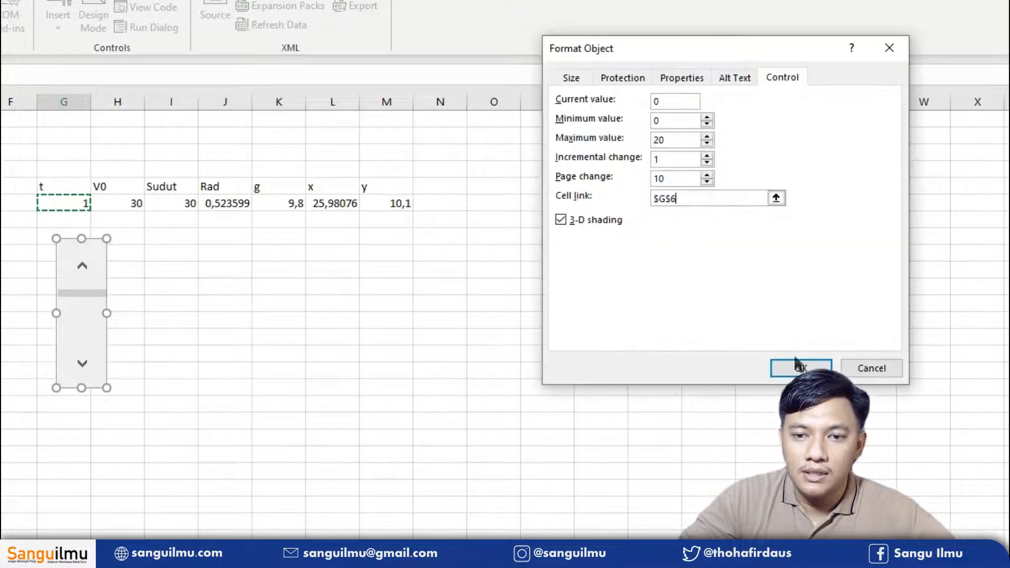
left_click(801, 368)
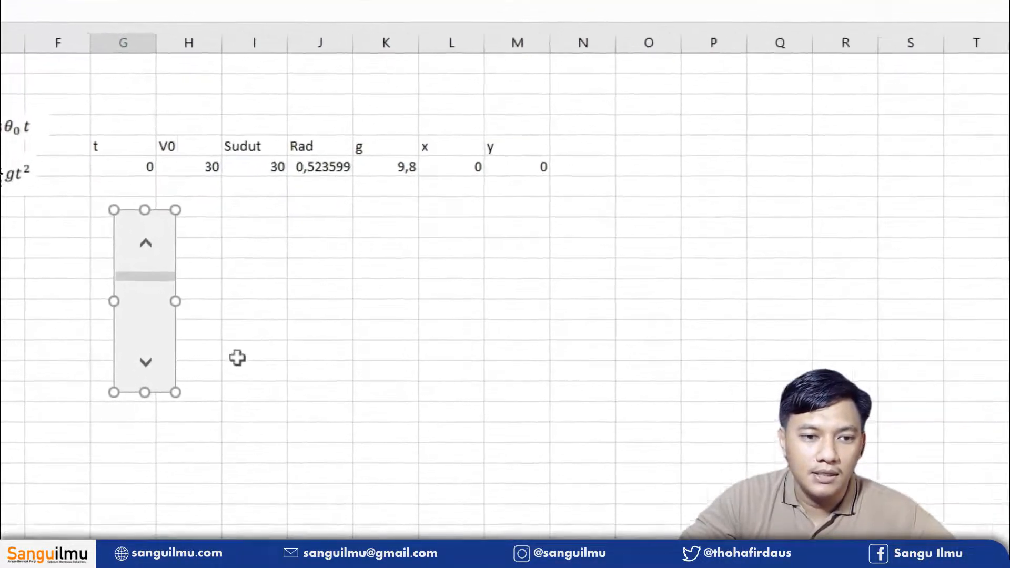
Step: Test the scroll bar by stepping t up to 9 and back down to 7
left_click(218, 104)
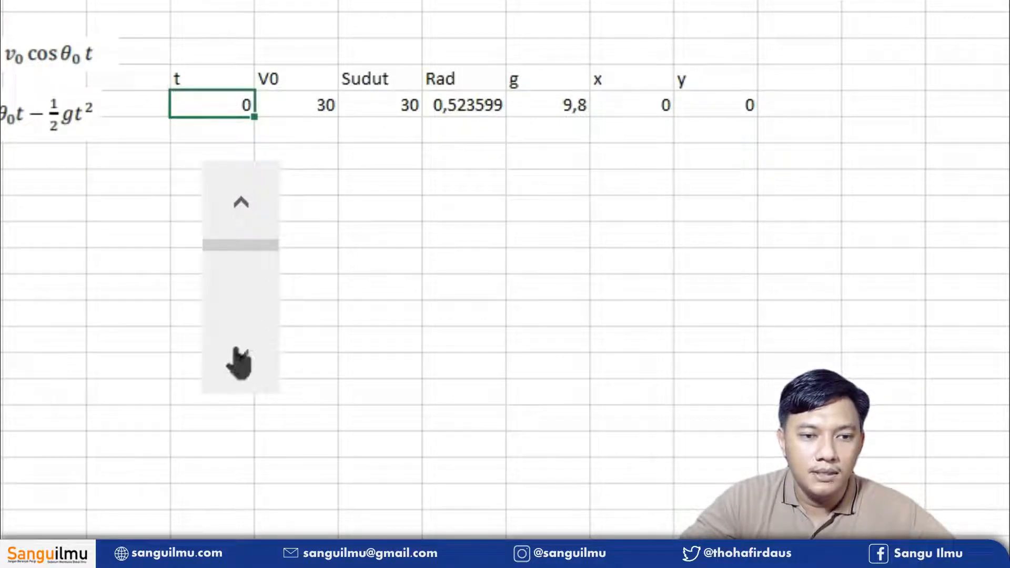
left_click(240, 363)
left_click(239, 363)
left_click(240, 364)
left_click(239, 363)
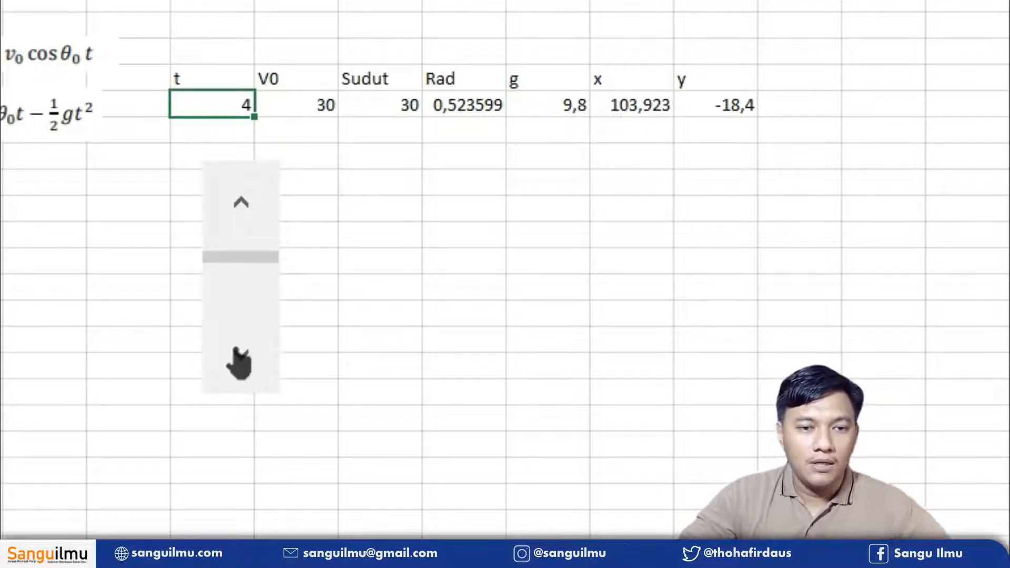
left_click(240, 363)
left_click(240, 363)
left_click(239, 363)
left_click(240, 363)
left_click(239, 363)
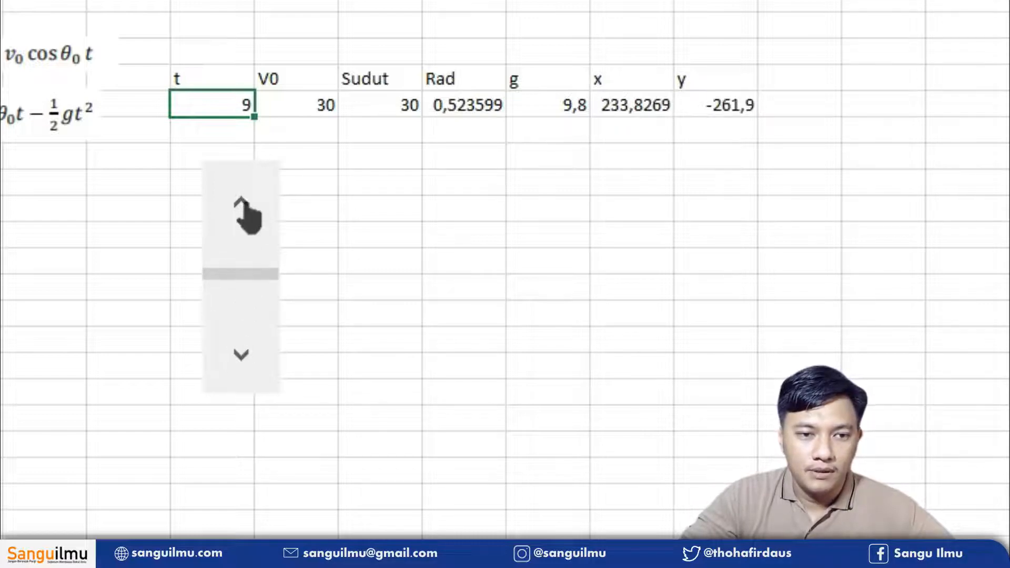
left_click(242, 206)
left_click(242, 206)
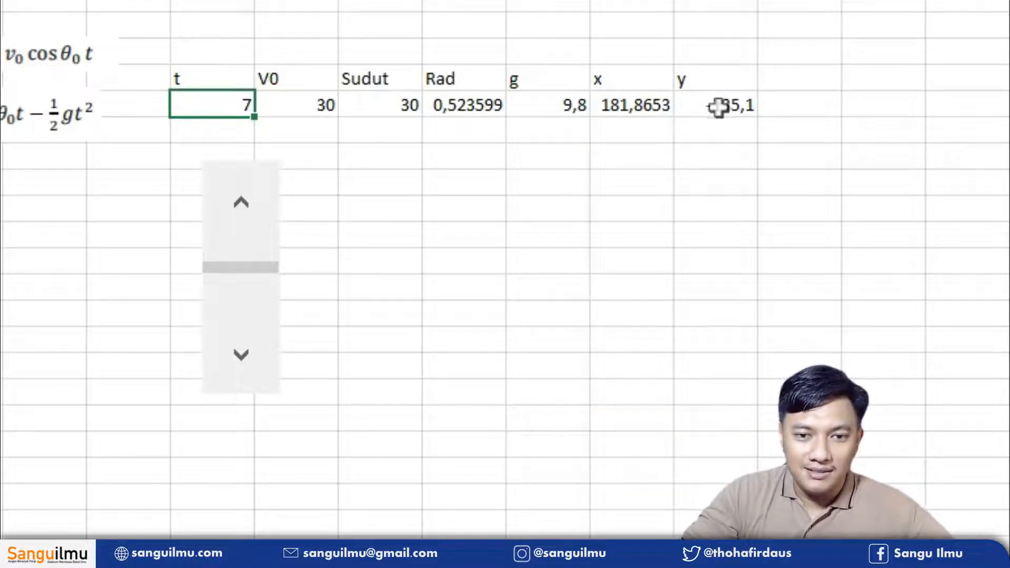
Step: Step the t value back down to 0 with the scroll bar
left_click(241, 210)
left_click(241, 210)
left_click(241, 210)
left_click(242, 210)
left_click(244, 211)
left_click(246, 213)
left_click(246, 212)
left_click(246, 213)
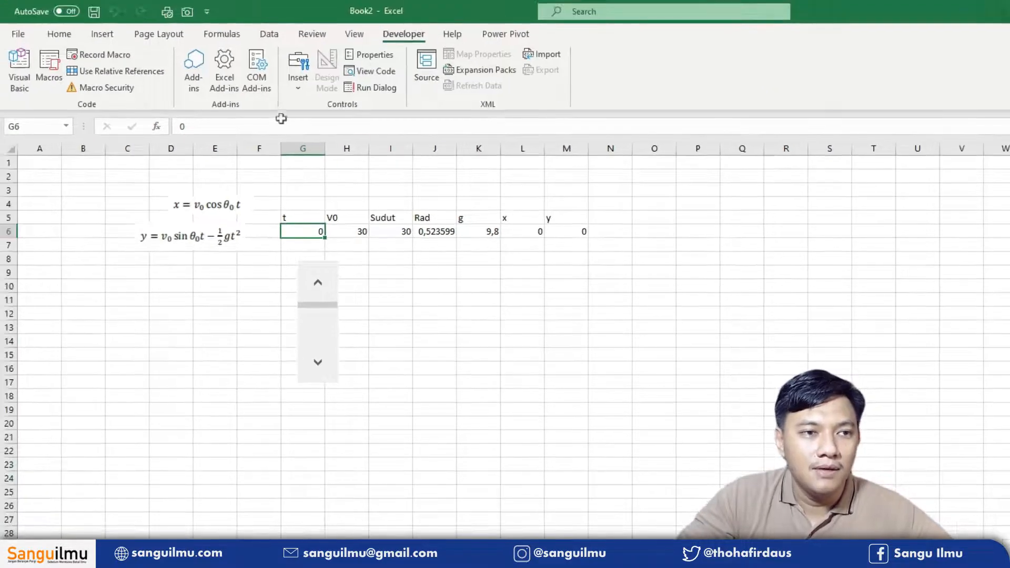
Step: Insert a markers-only scatter chart and place it just below the data table, starting at row 9
left_click(95, 37)
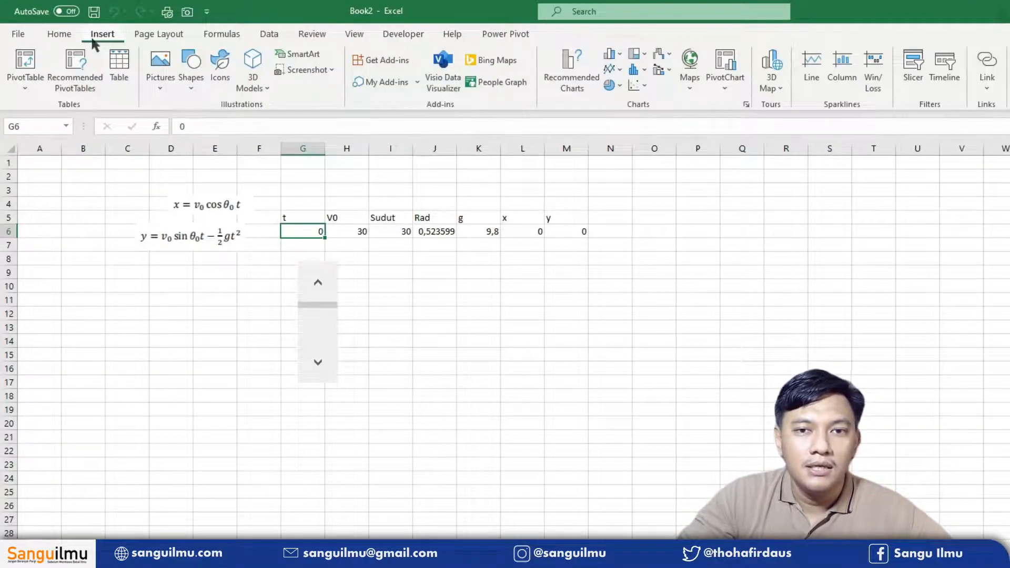
left_click(642, 86)
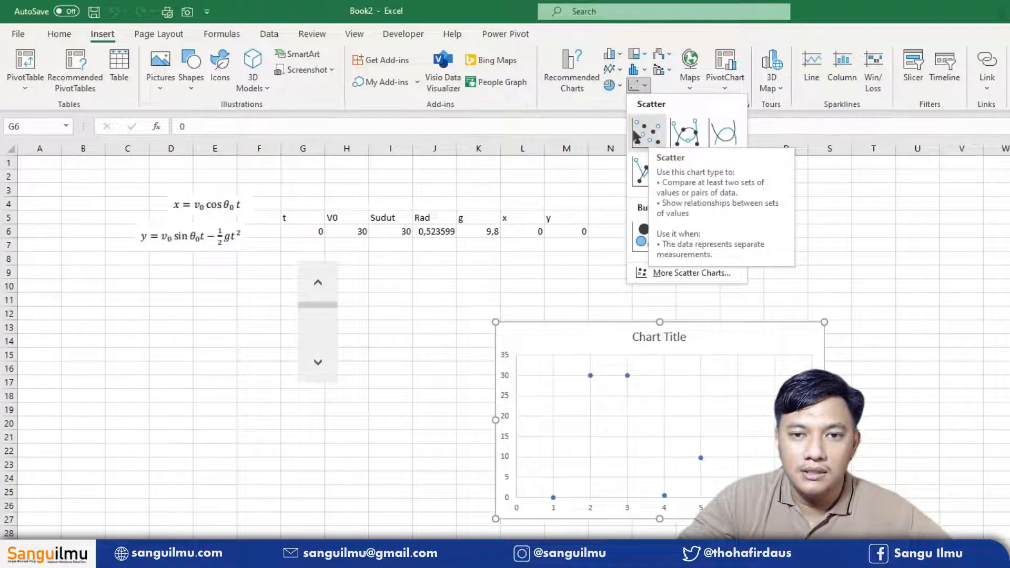
left_click(645, 135)
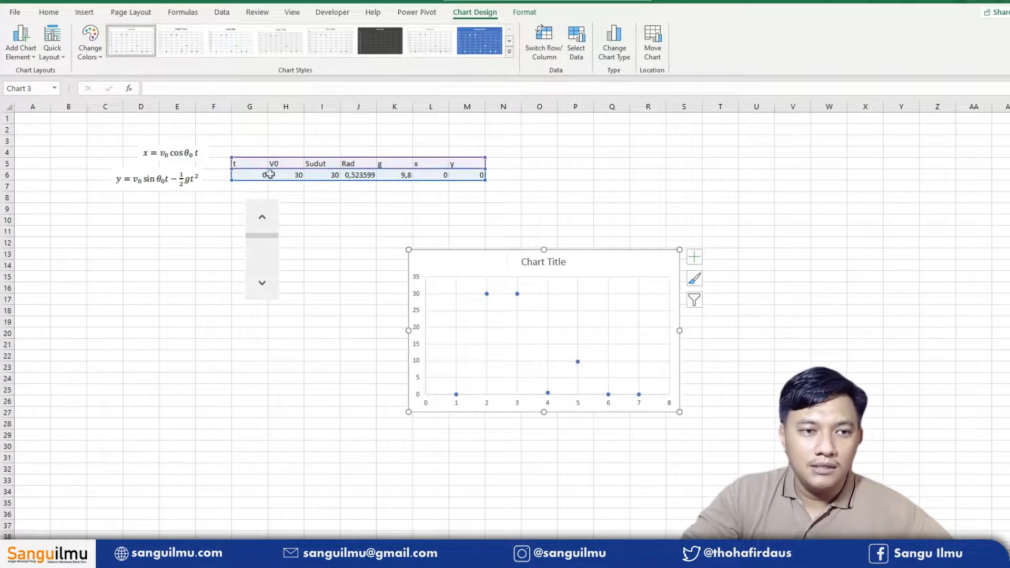
left_click_drag(615, 263, 624, 225)
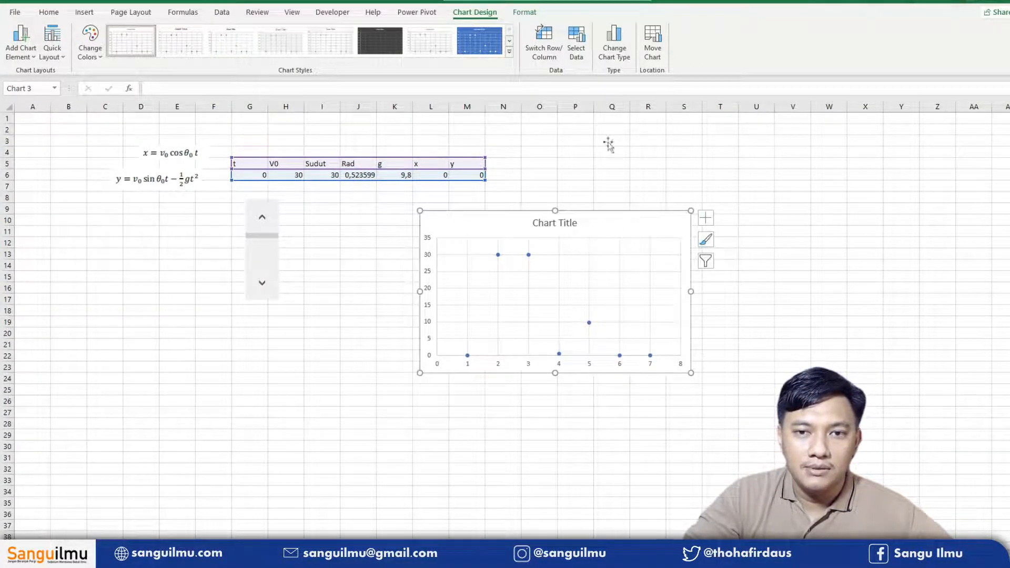
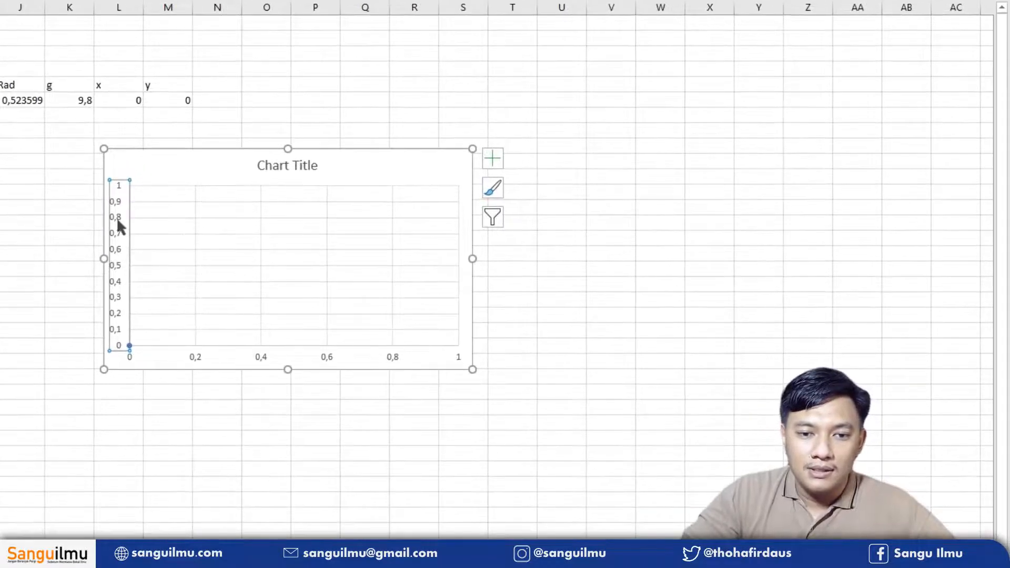
Step: Set the chart's vertical axis bounds to a minimum of 0 and a maximum of 50
double_click(116, 218)
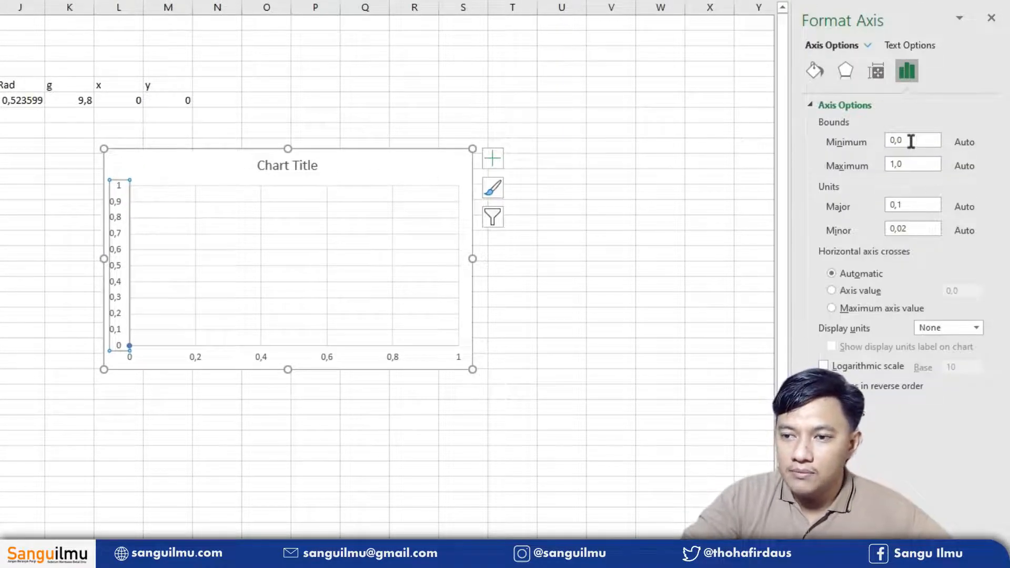
left_click_drag(911, 141, 878, 141)
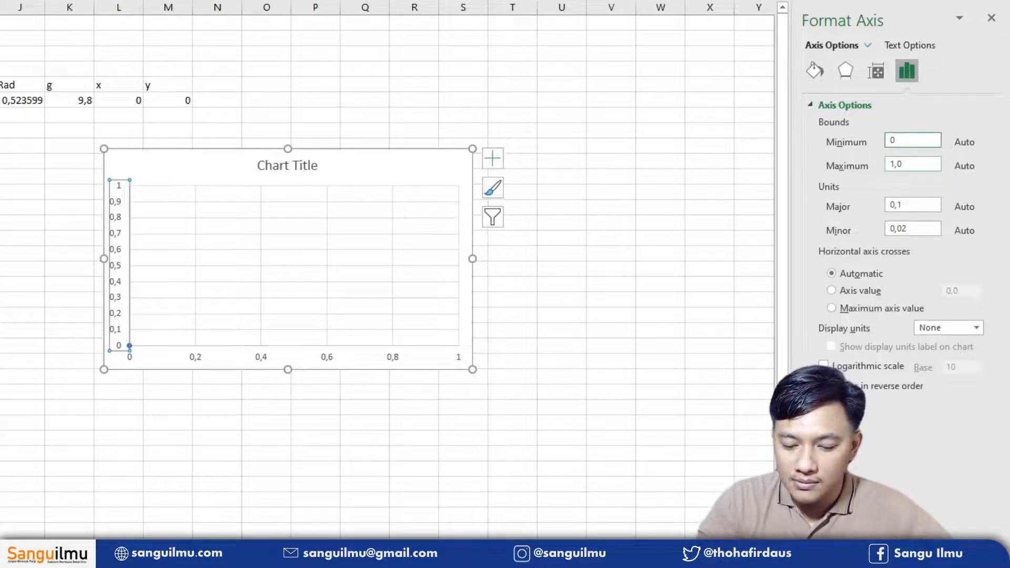
type("0")
key("Return")
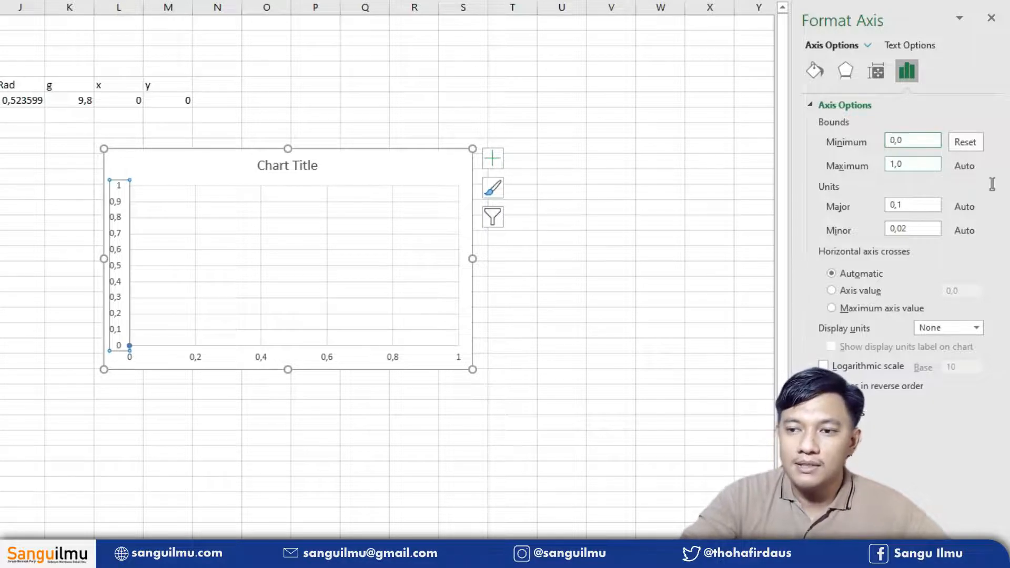
left_click_drag(922, 166, 878, 166)
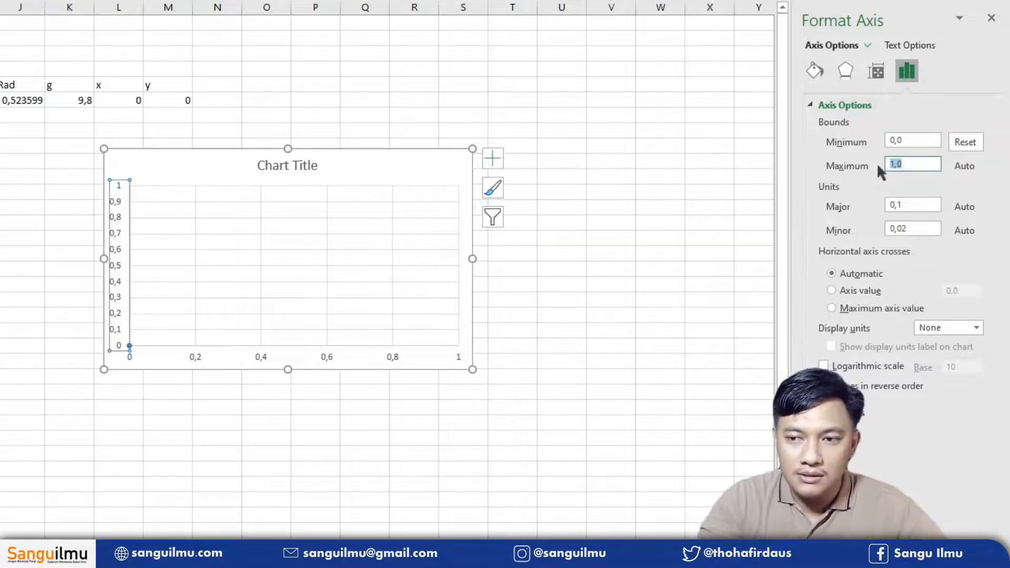
type("50")
key("Return")
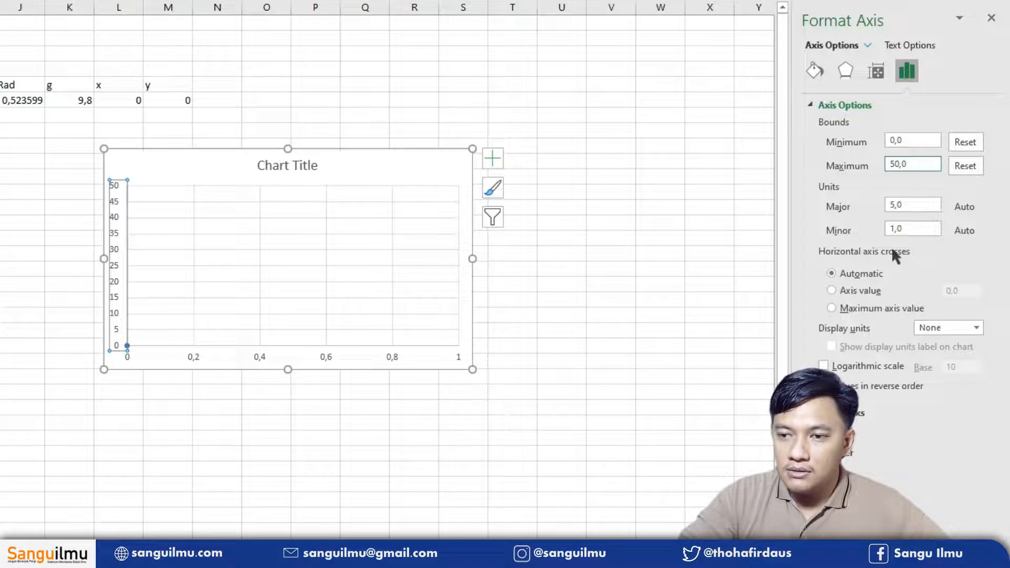
Step: Set the chart's horizontal axis bounds to a minimum of 0 and a maximum of 100
left_click(263, 358)
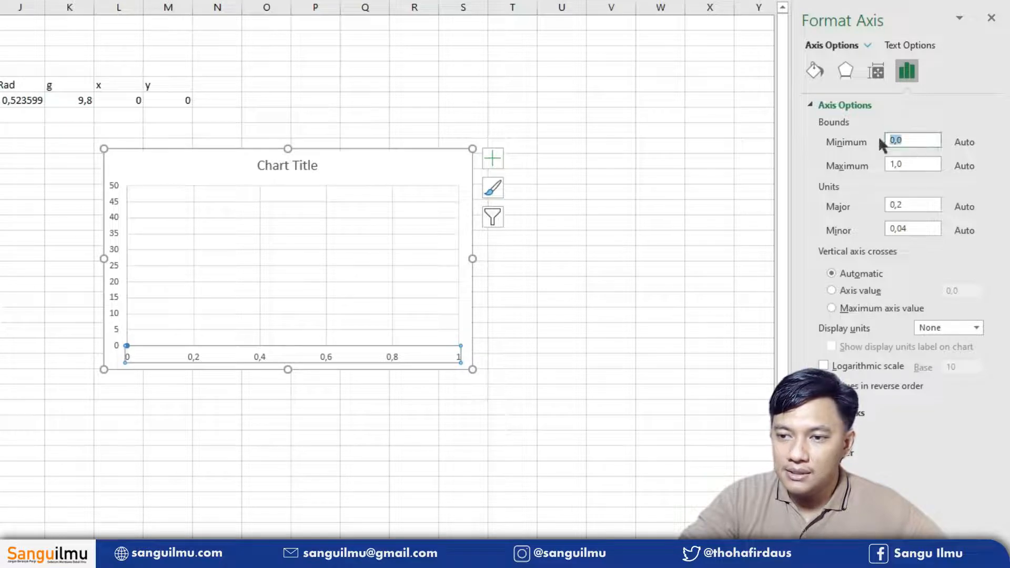
type("0")
key("Return")
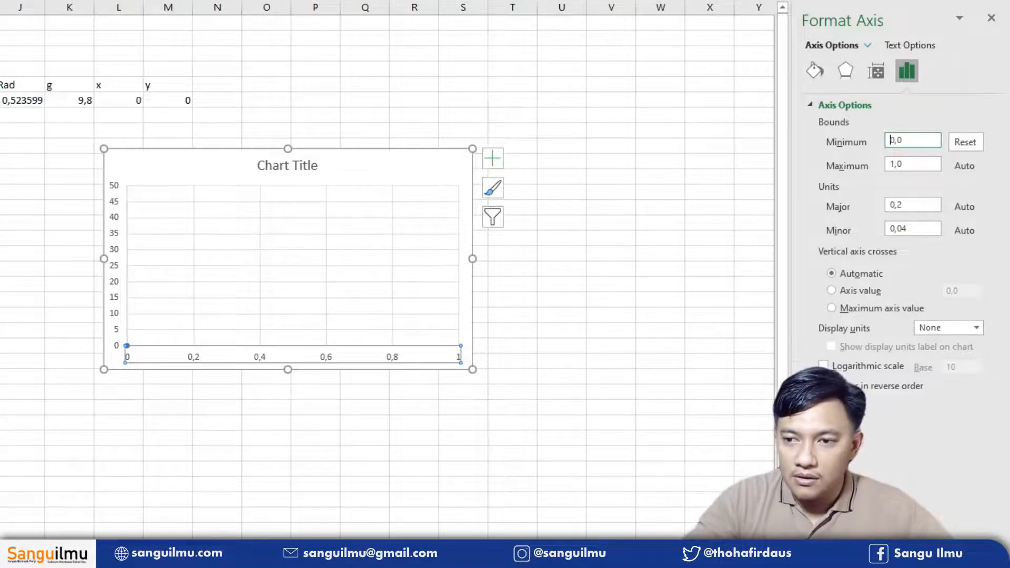
double_click(914, 164)
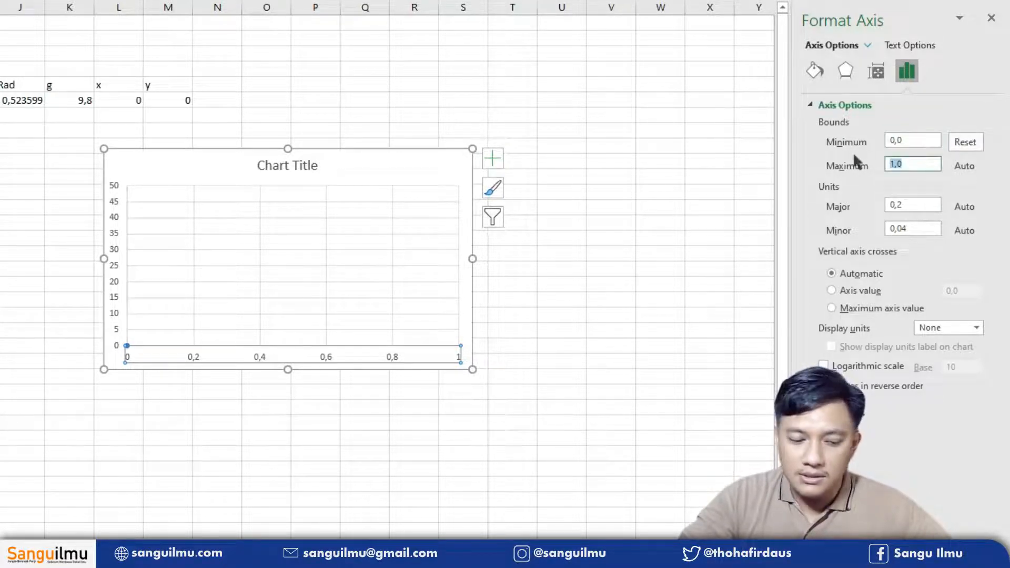
type("100")
key("Return")
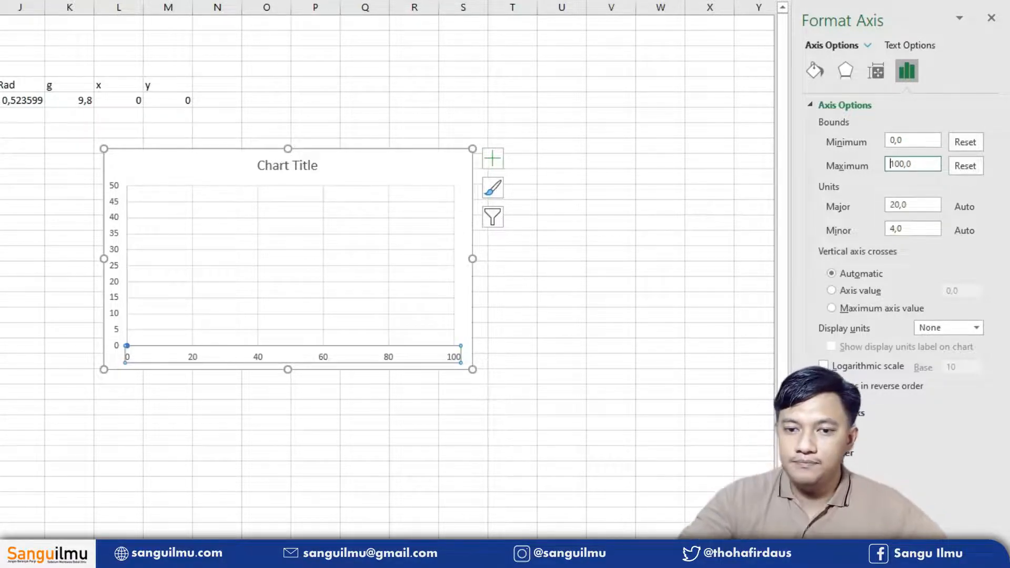
Step: Test the chart by stepping t up to 3 with the scroll bar
left_click(667, 242)
scroll(300, 248, "left", 3)
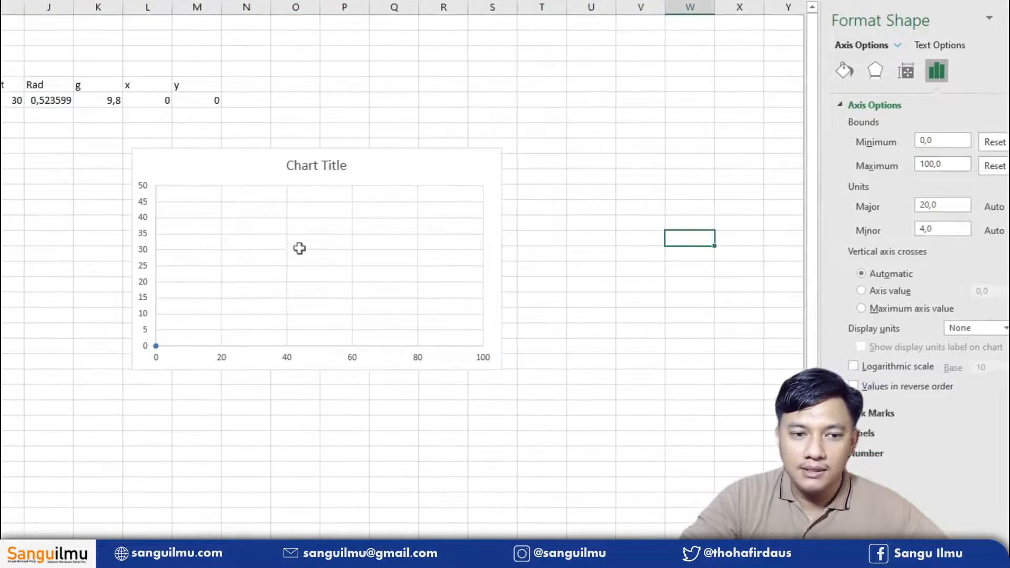
left_click(58, 252)
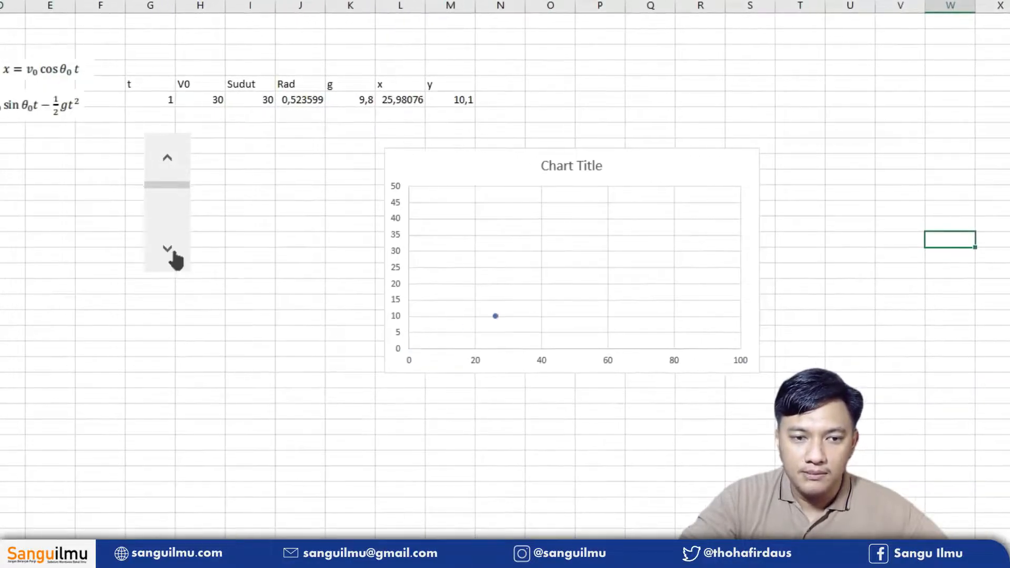
left_click(176, 253)
left_click(178, 252)
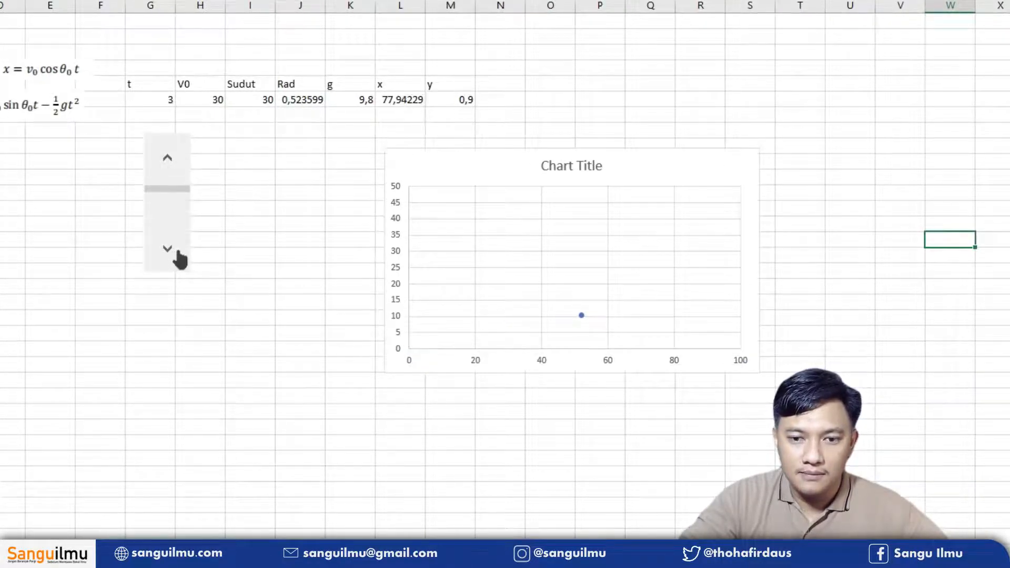
Step: Change the V0 value in H6 to 60
left_click(221, 102)
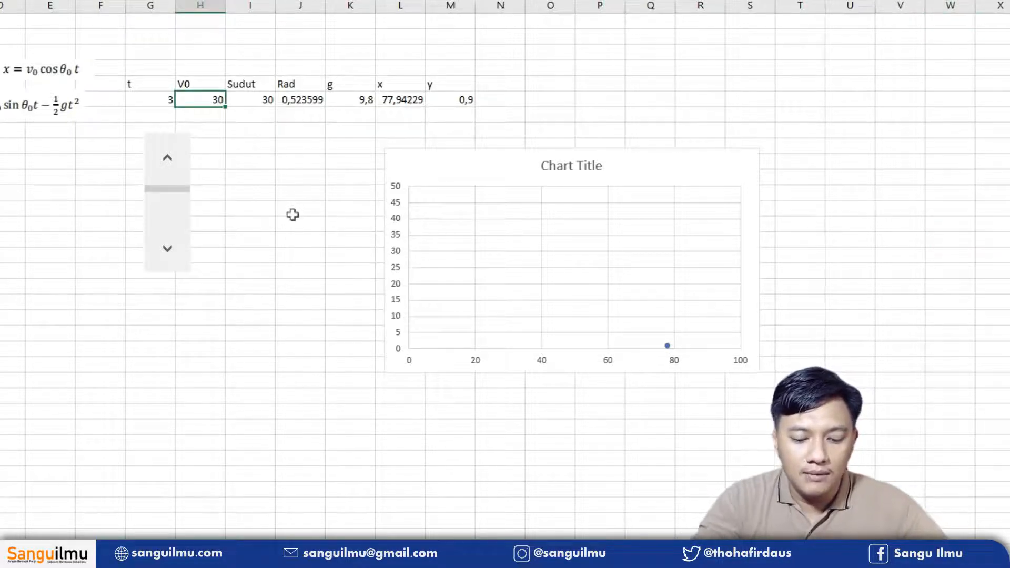
type("60")
key("Return")
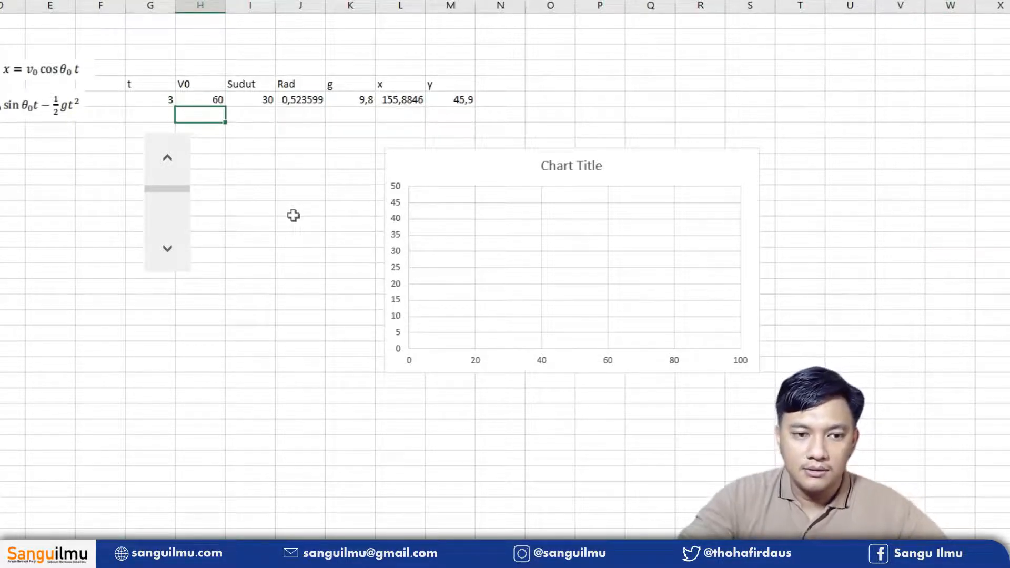
Step: Return t to 0 and step it up to 2 to check the plotted point with the new velocity
left_click(167, 172)
left_click(170, 251)
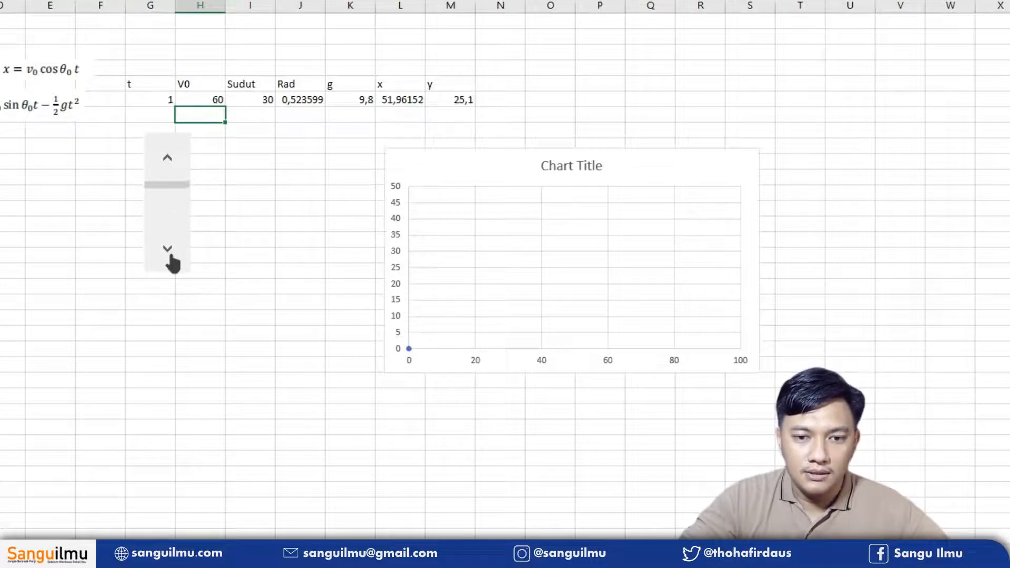
left_click(168, 250)
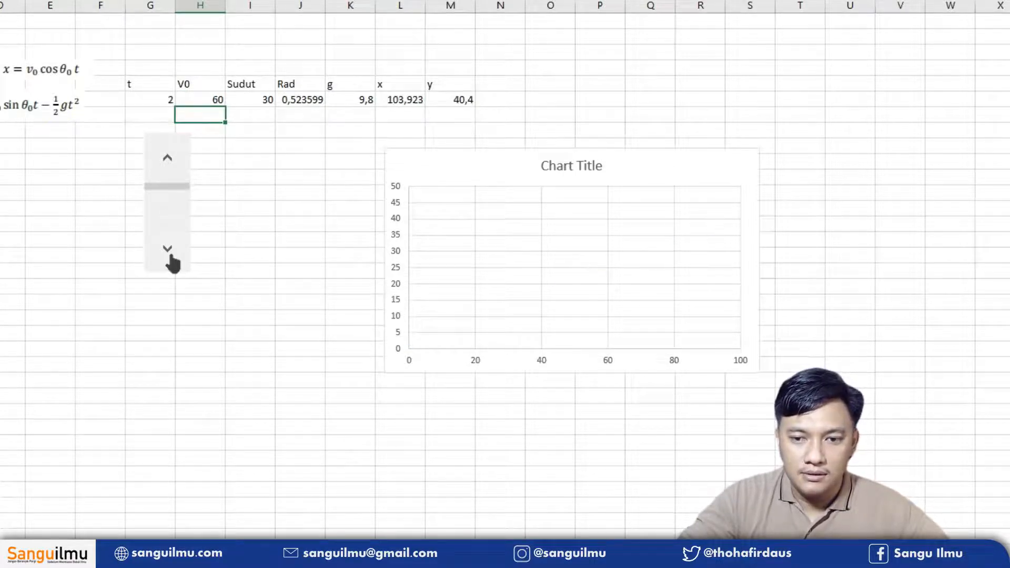
left_click(164, 175)
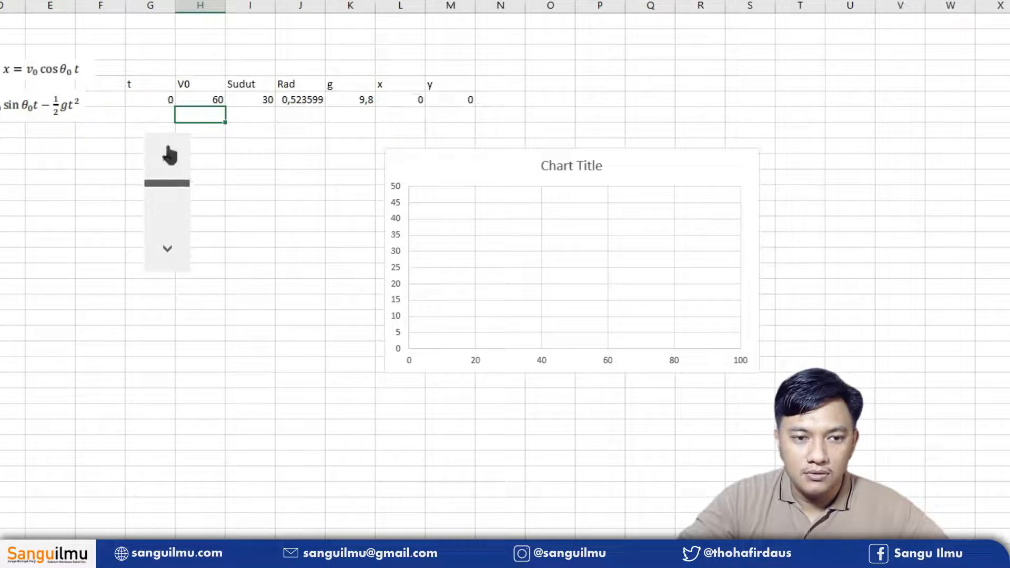
left_click(164, 251)
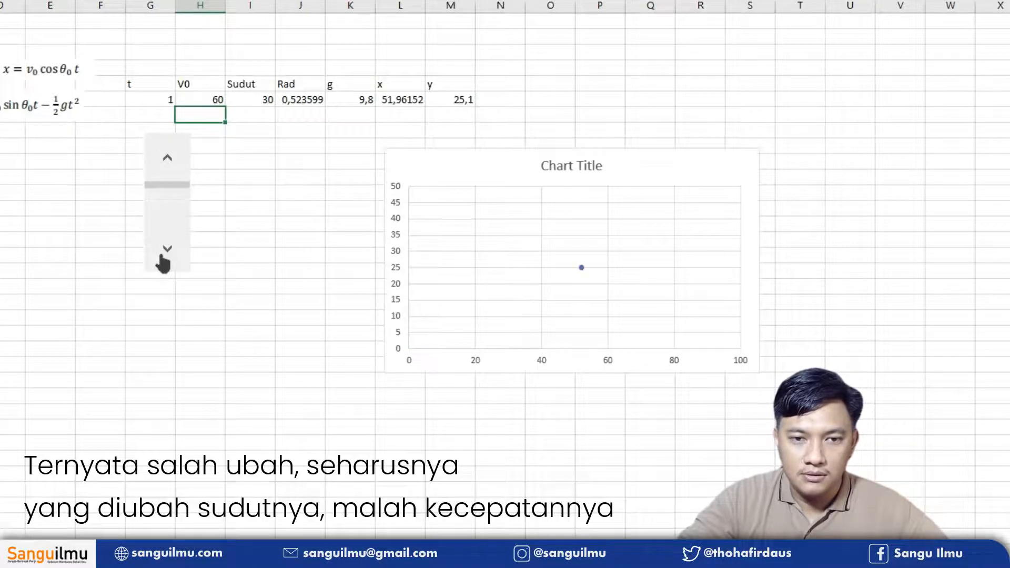
left_click(164, 259)
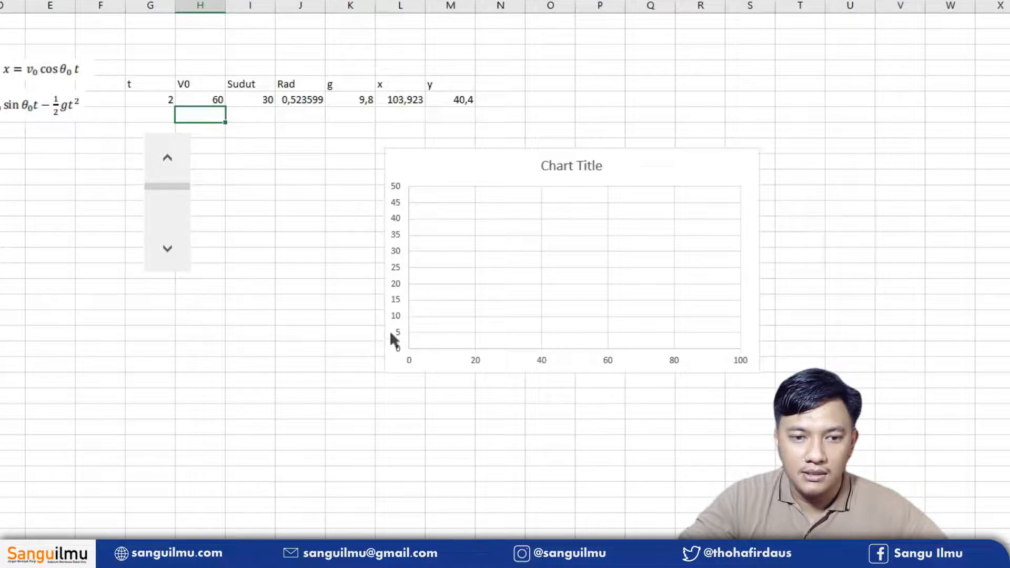
Step: Set the chart's horizontal axis maximum to 250
left_click(738, 361)
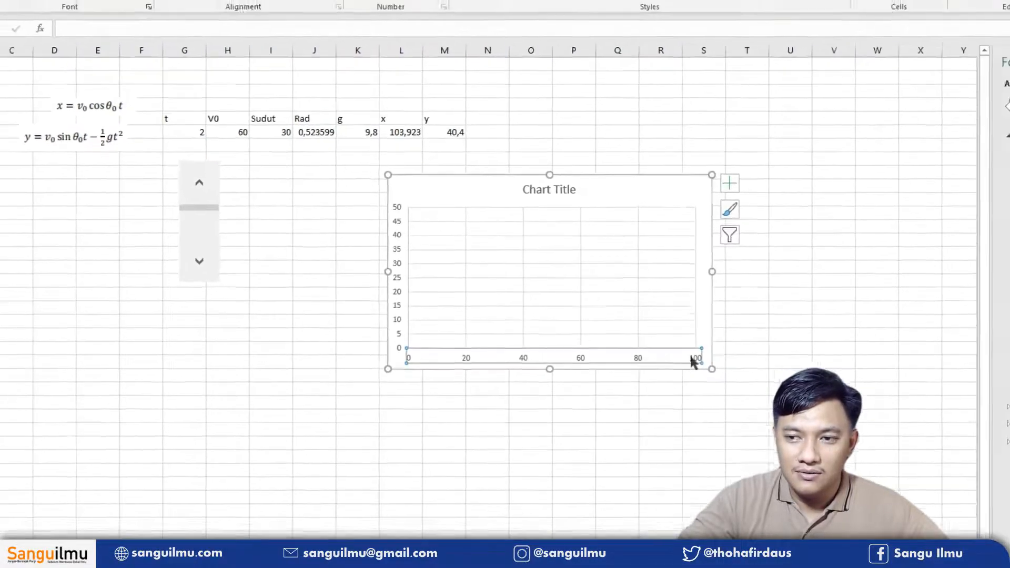
double_click(692, 362)
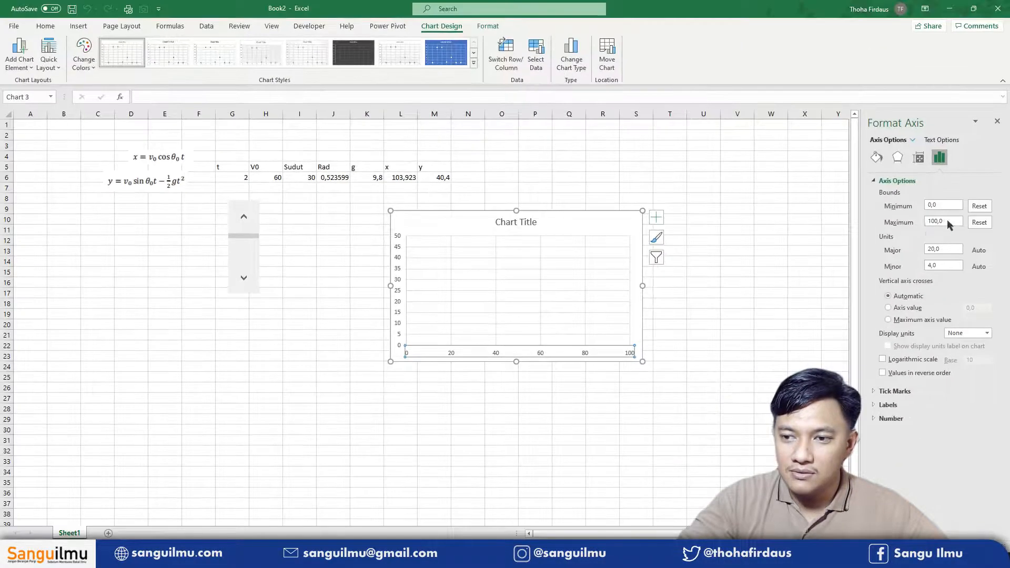
double_click(945, 221)
type("250")
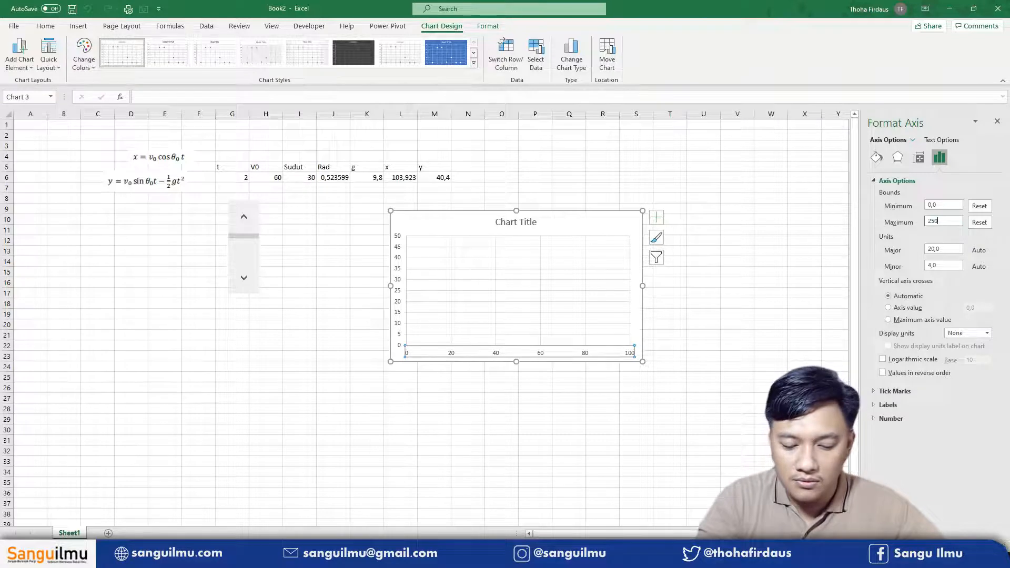
key("Return")
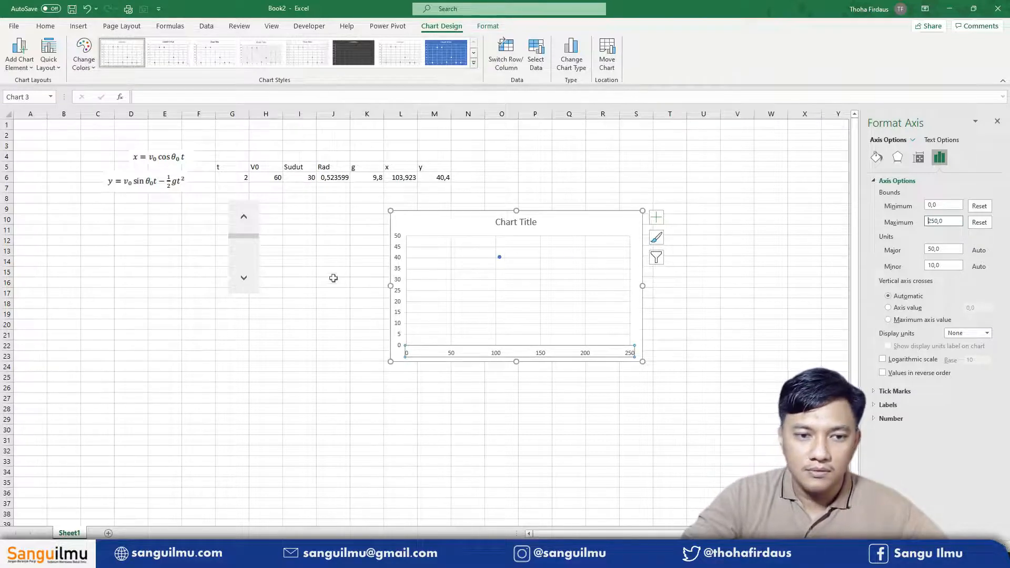
Step: Reset t to 0 and step it up to 5 to check the point's path against the widened axis
left_click(244, 216)
left_click(243, 217)
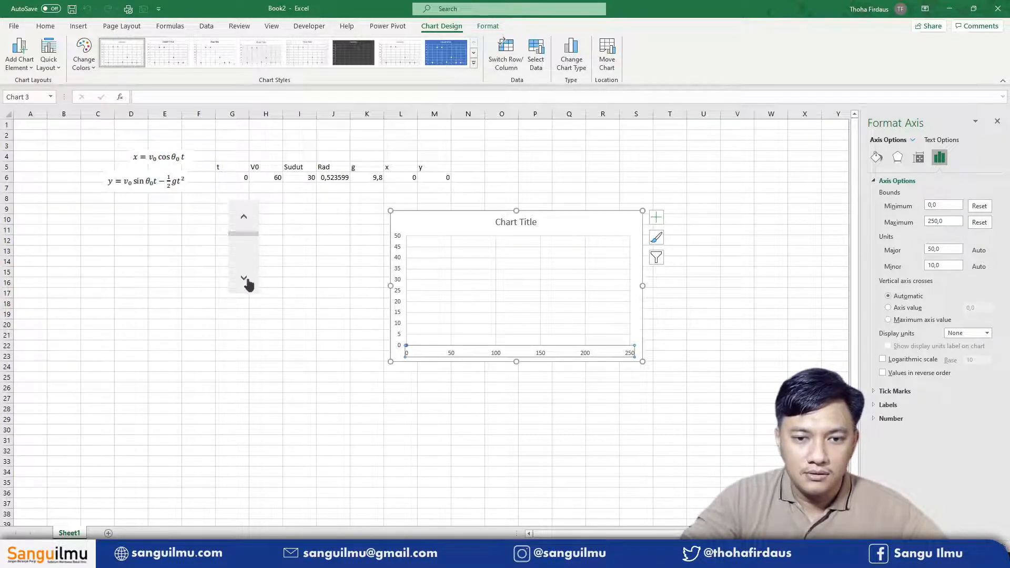
left_click(247, 281)
left_click(245, 280)
left_click(245, 280)
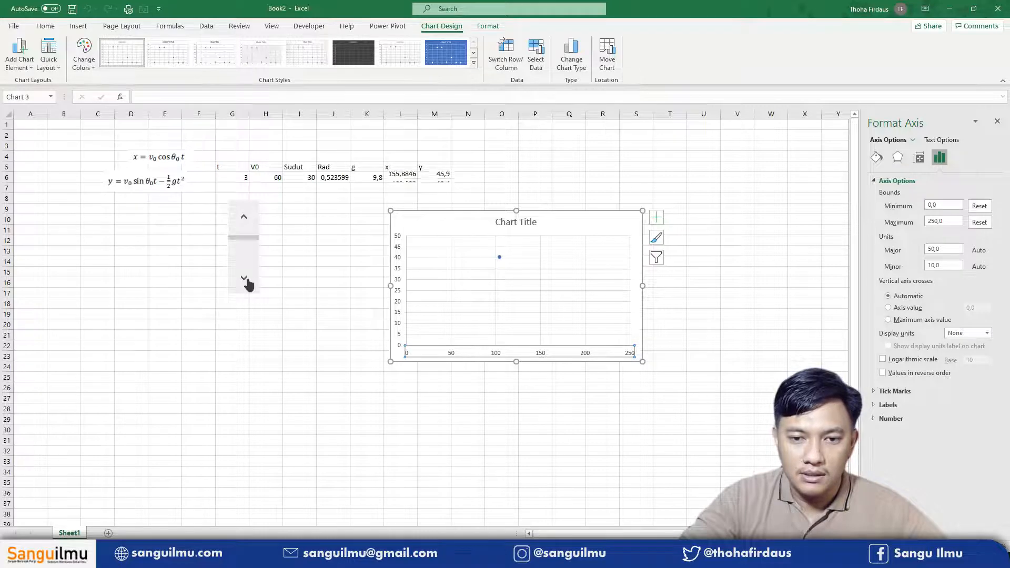
left_click(245, 279)
left_click(245, 280)
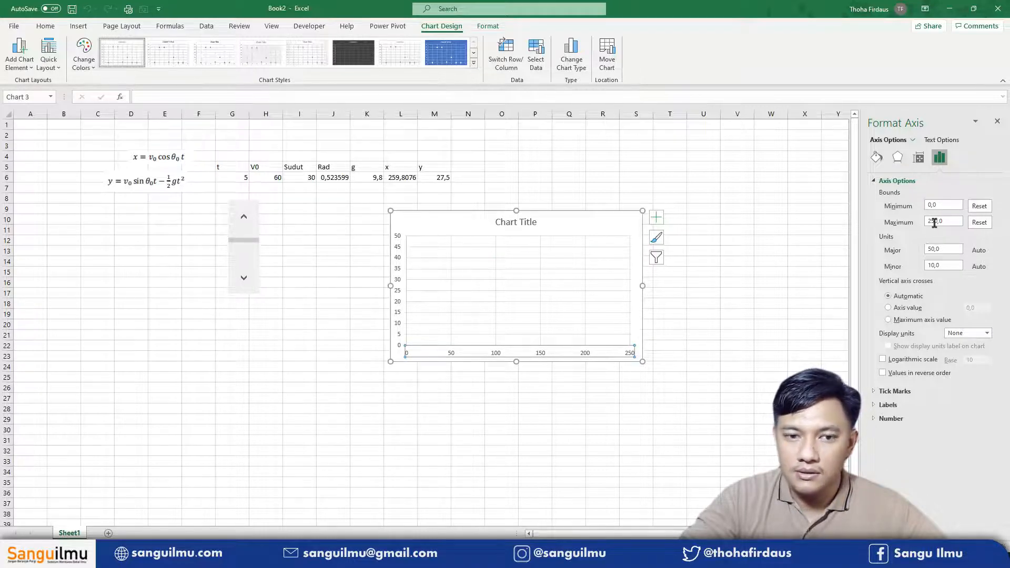
Step: Set the chart's horizontal axis maximum to 300 and step t up to 6 with the scroll bar
left_click_drag(935, 223, 911, 223)
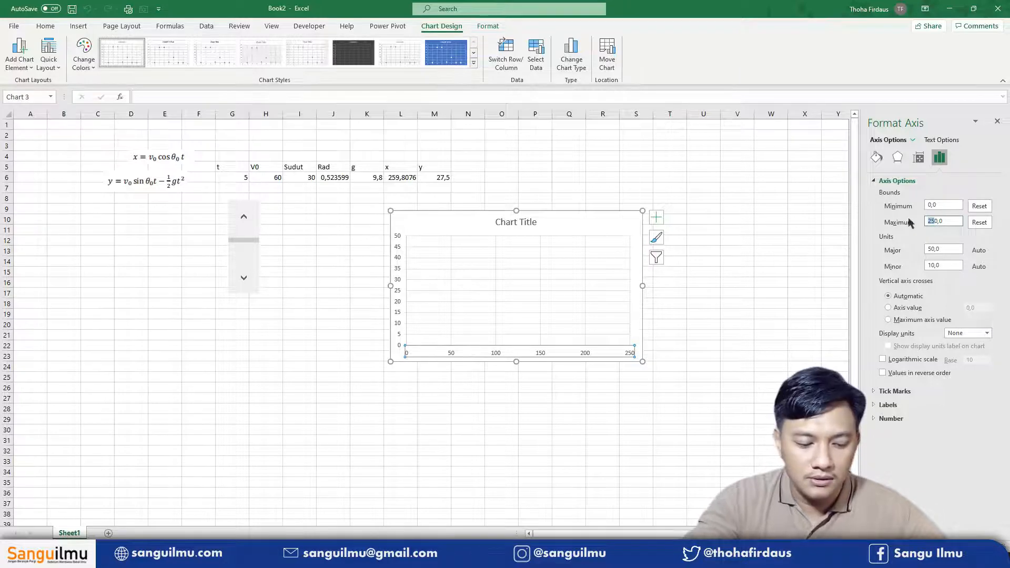
type("30")
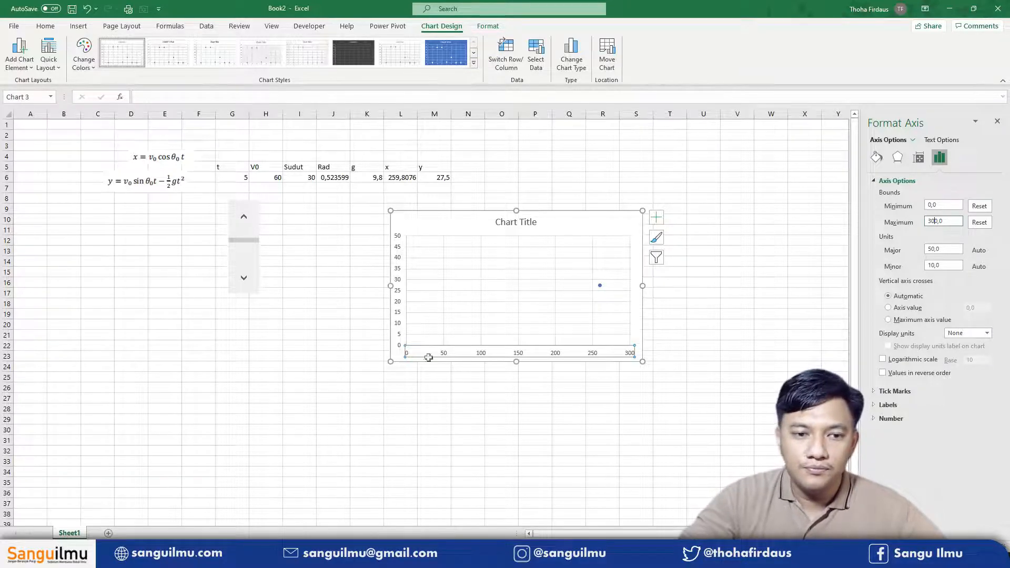
left_click(243, 282)
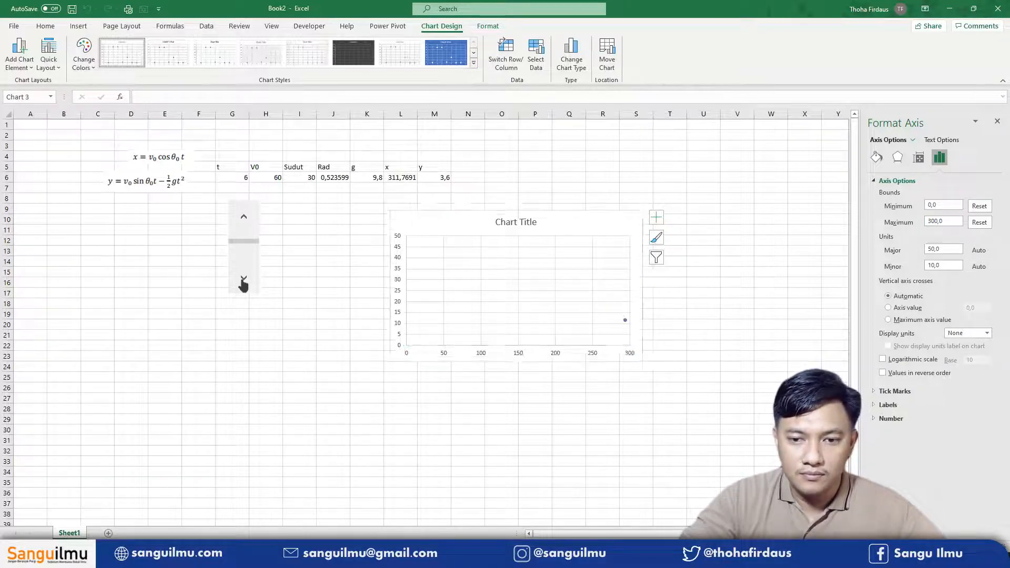
Step: Step t back down to 0 with the scroll bar
left_click(244, 220)
left_click(244, 220)
left_click(244, 220)
left_click(244, 220)
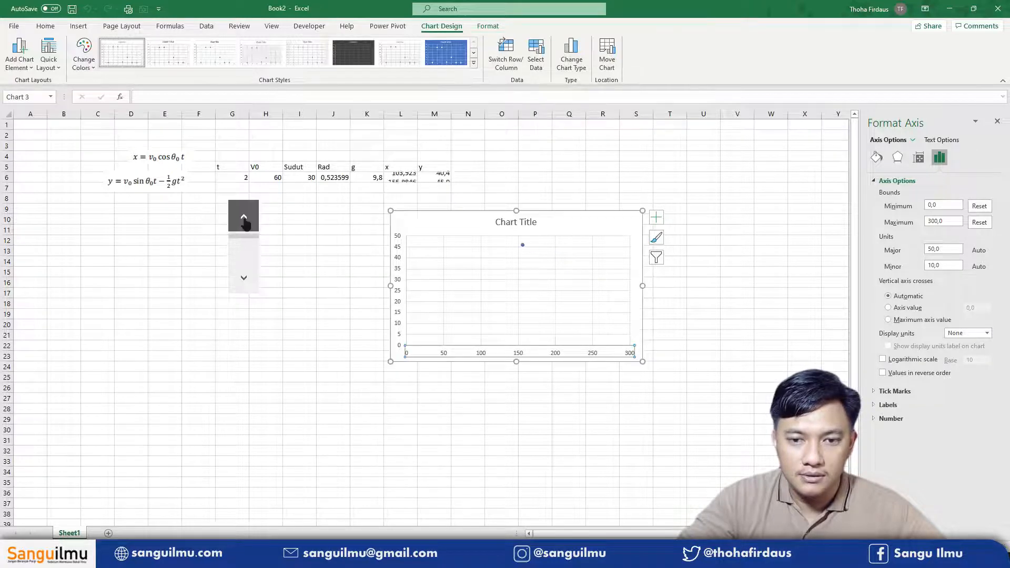
left_click(244, 220)
left_click(245, 220)
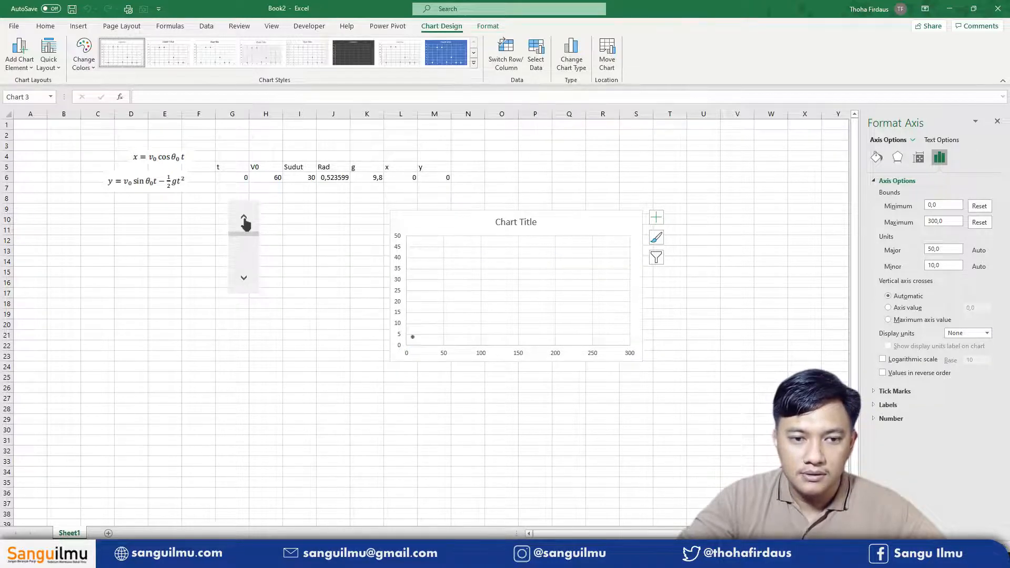
Step: Set the launch angle (Sudut) to 60 and step t up to 3 to check the plotted point
left_click(273, 180)
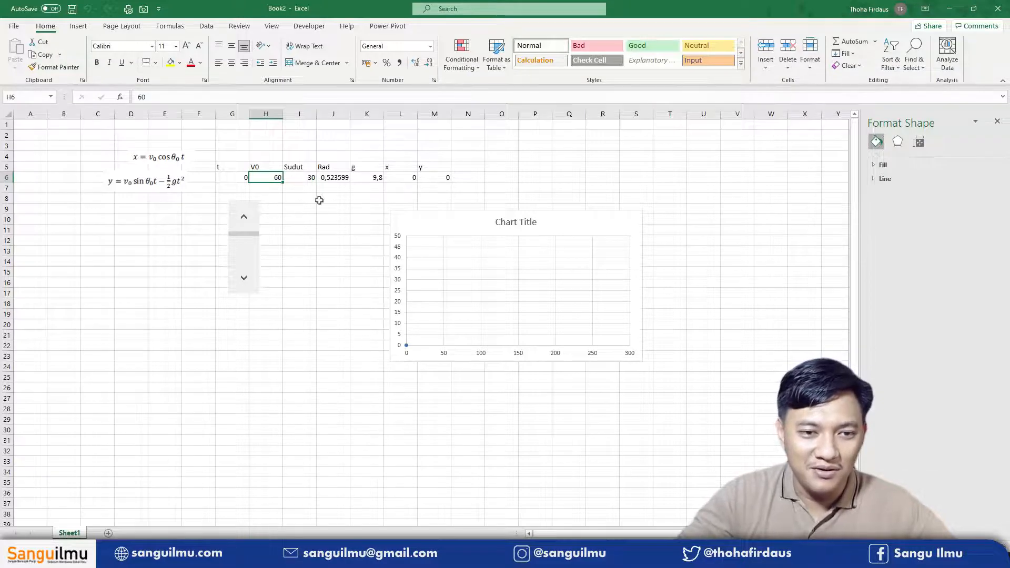
left_click(301, 180)
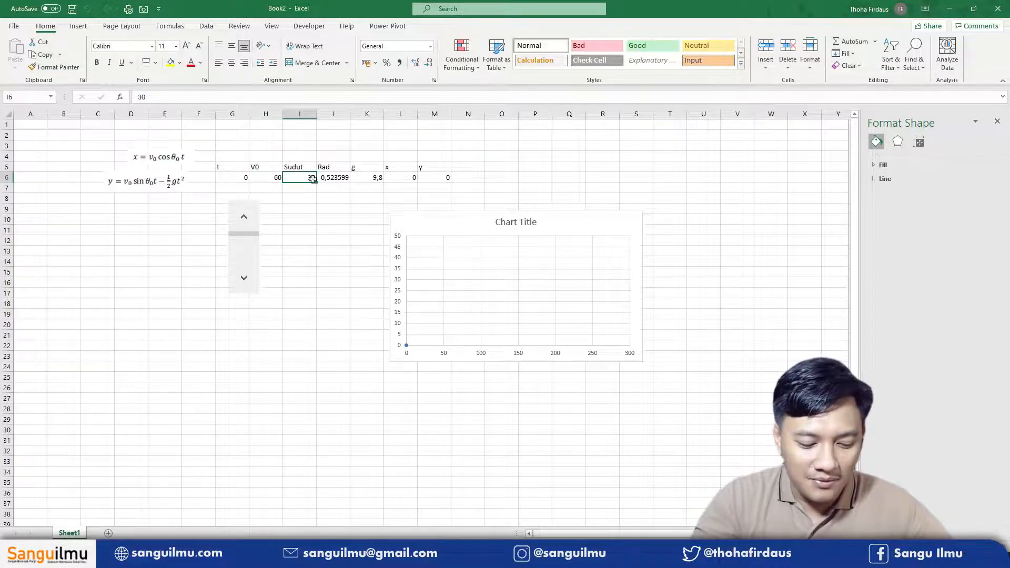
type("60")
key("Return")
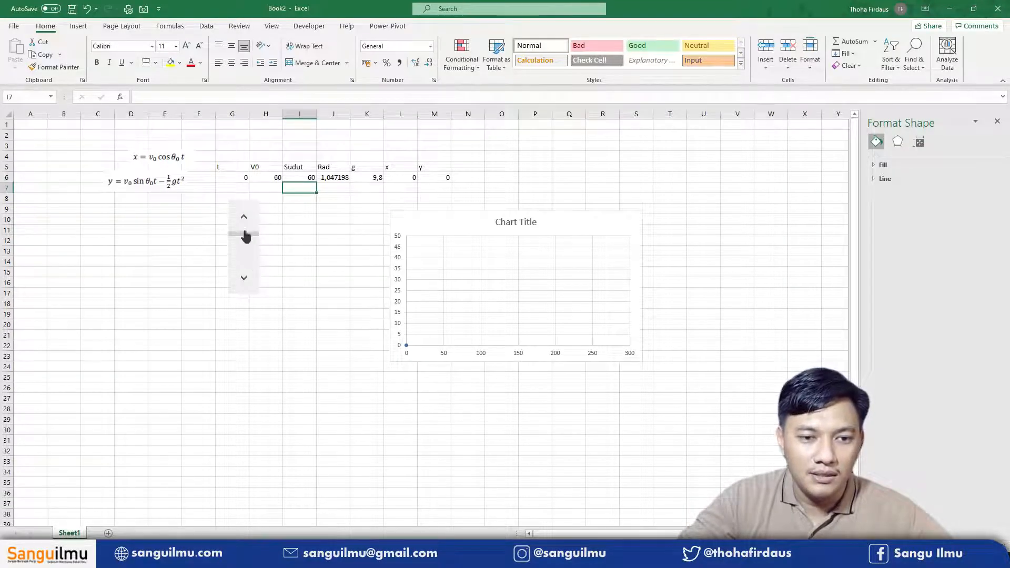
left_click(244, 278)
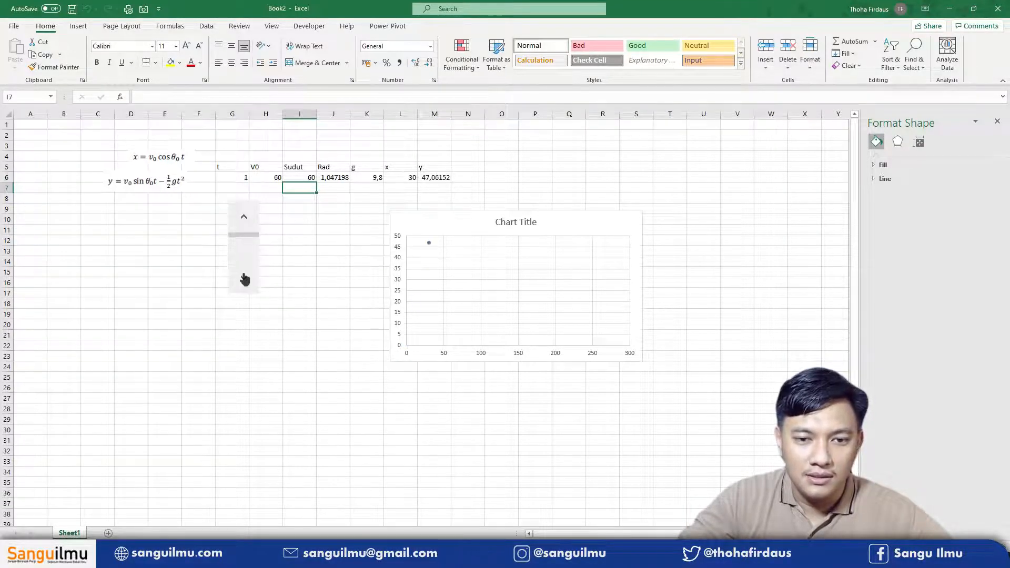
left_click(244, 279)
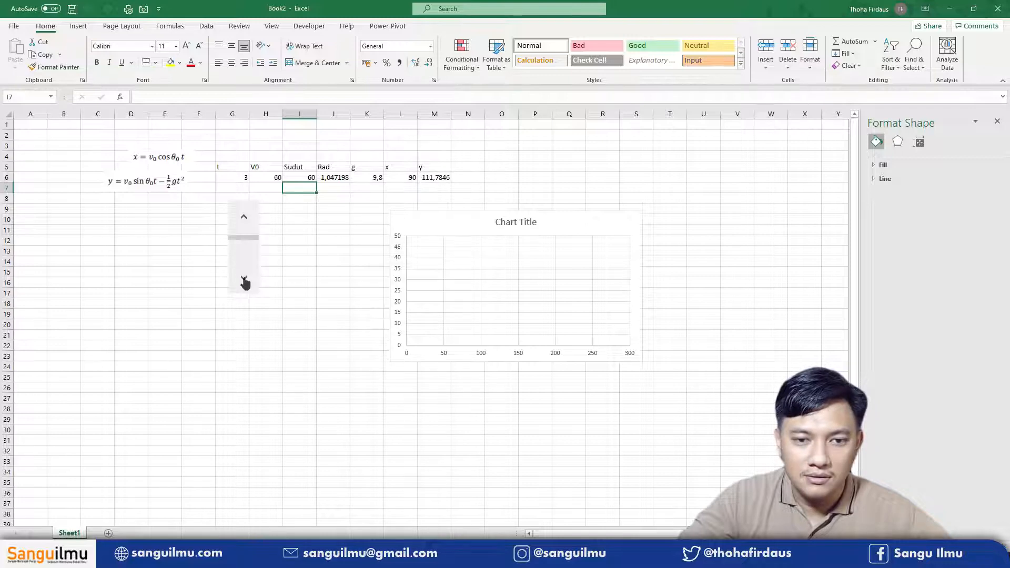
Step: Set the initial velocity V0 to 30
left_click(276, 179)
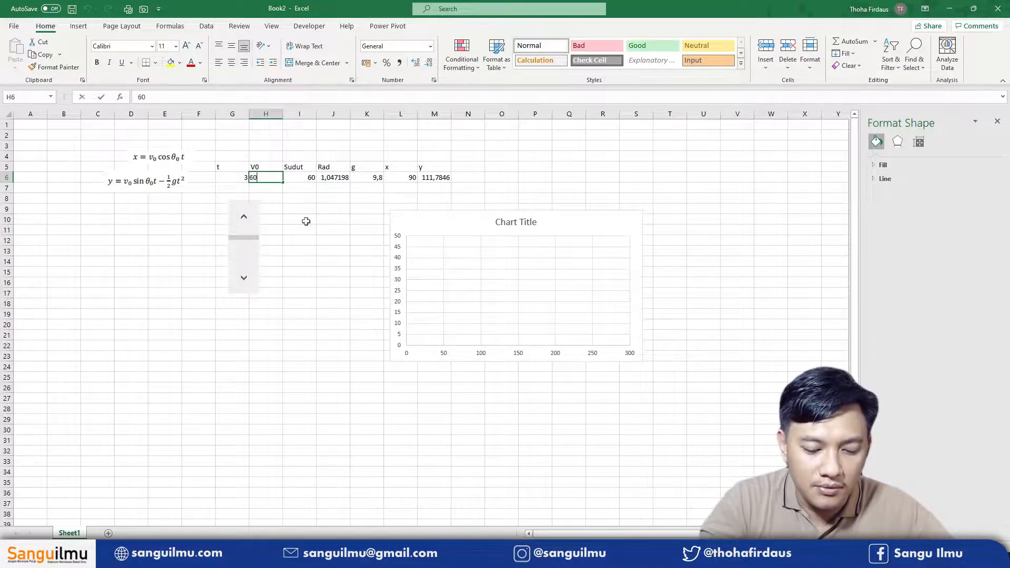
key("BackSpace")
key("BackSpace")
type("30")
key("Return")
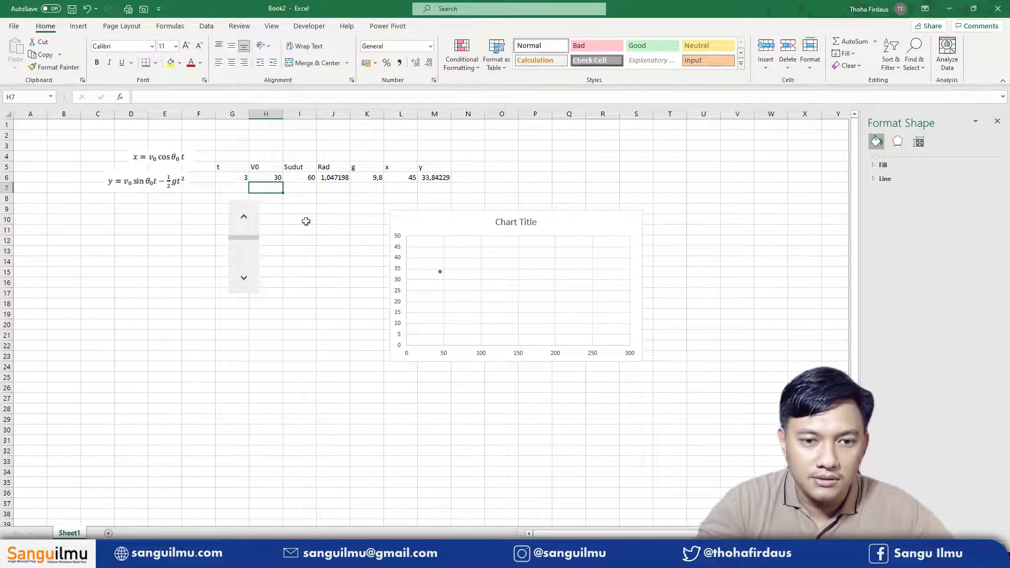
Step: Set the chart's horizontal axis maximum to 100
double_click(526, 353)
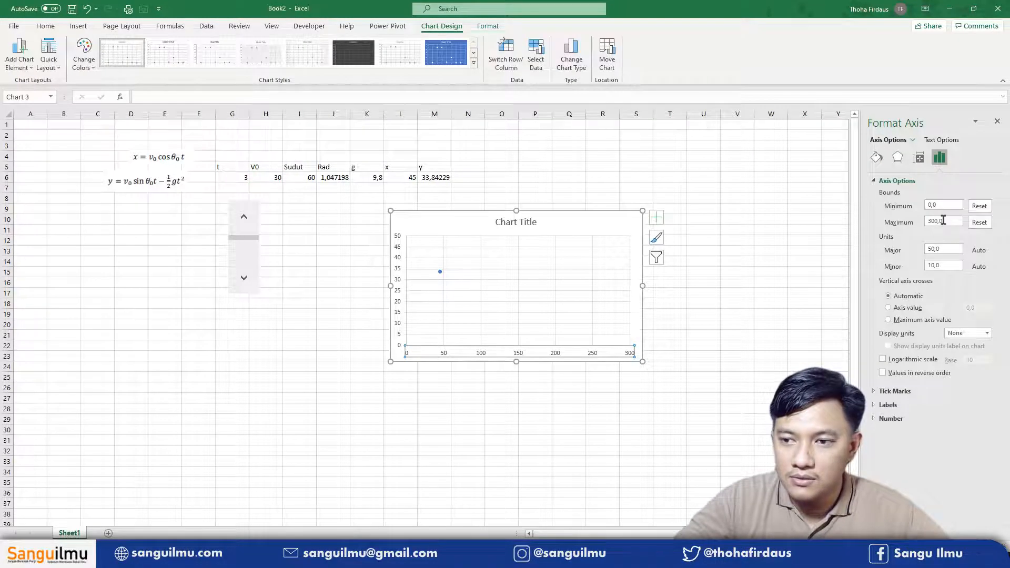
left_click_drag(944, 220, 898, 223)
type("100")
key("Return")
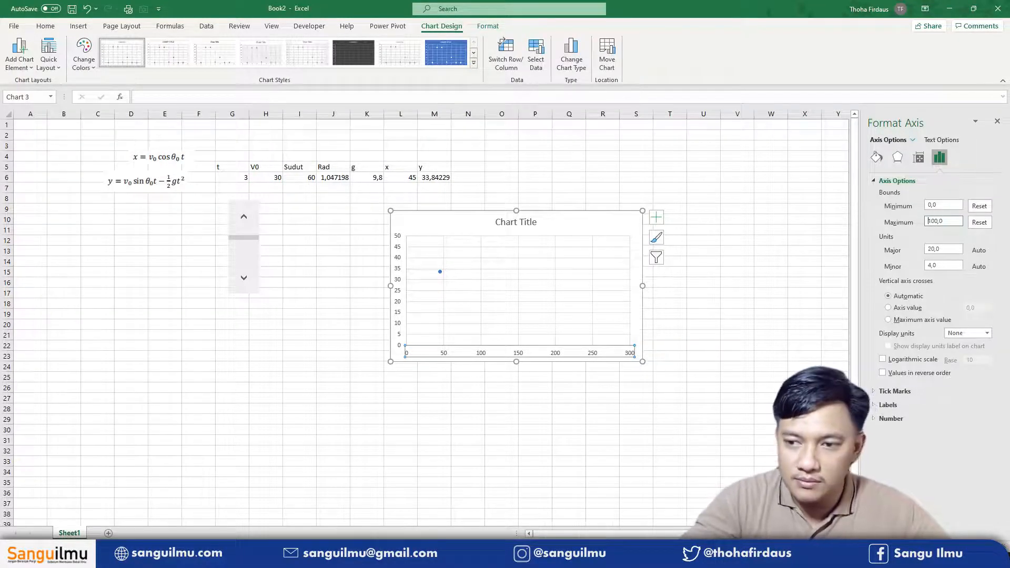
Step: Step t up to 6 and back down to 0 to check the point's path on the rescaled axis
left_click(238, 278)
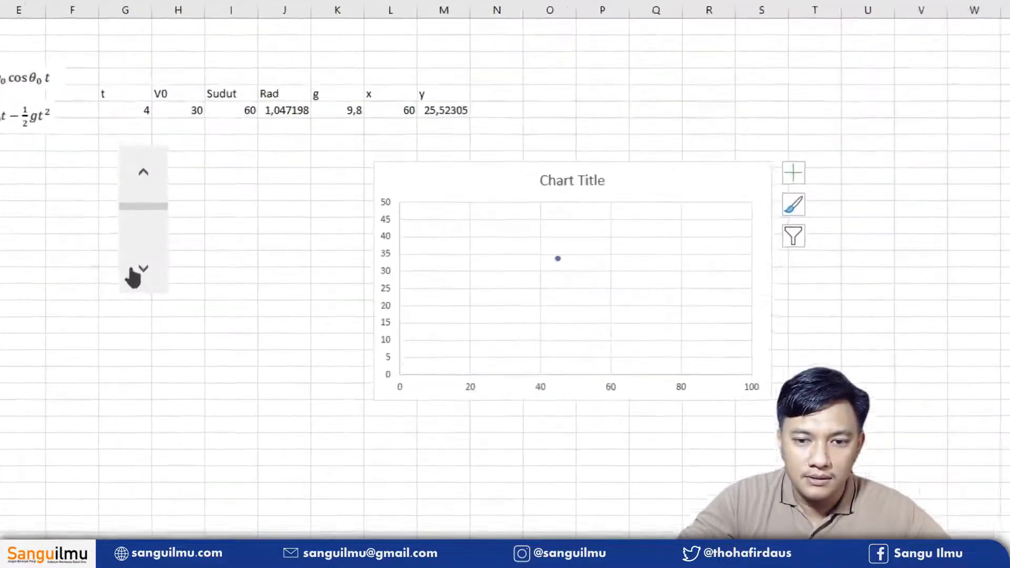
left_click(134, 275)
left_click(136, 274)
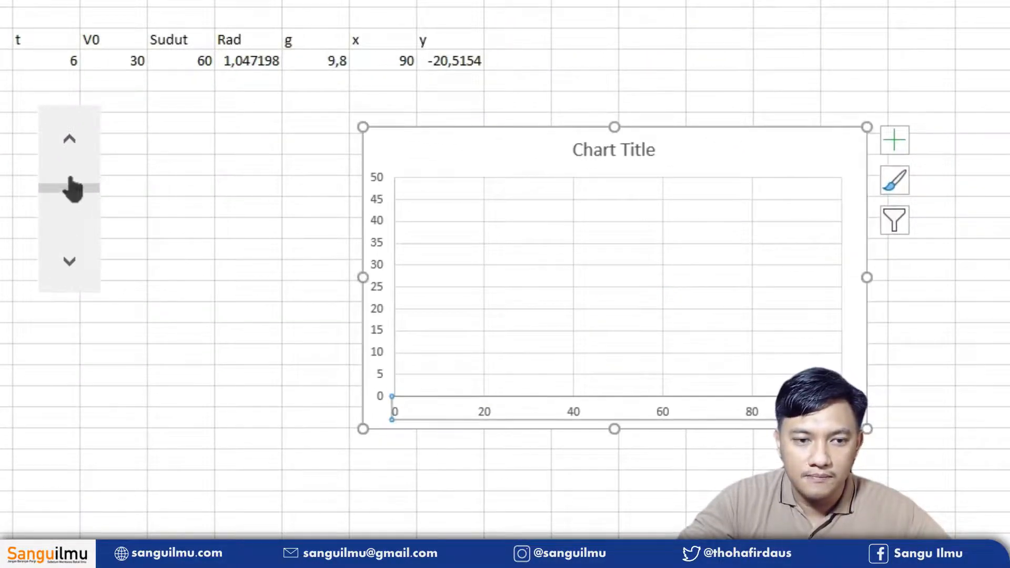
left_click(75, 151)
left_click(74, 150)
left_click(75, 150)
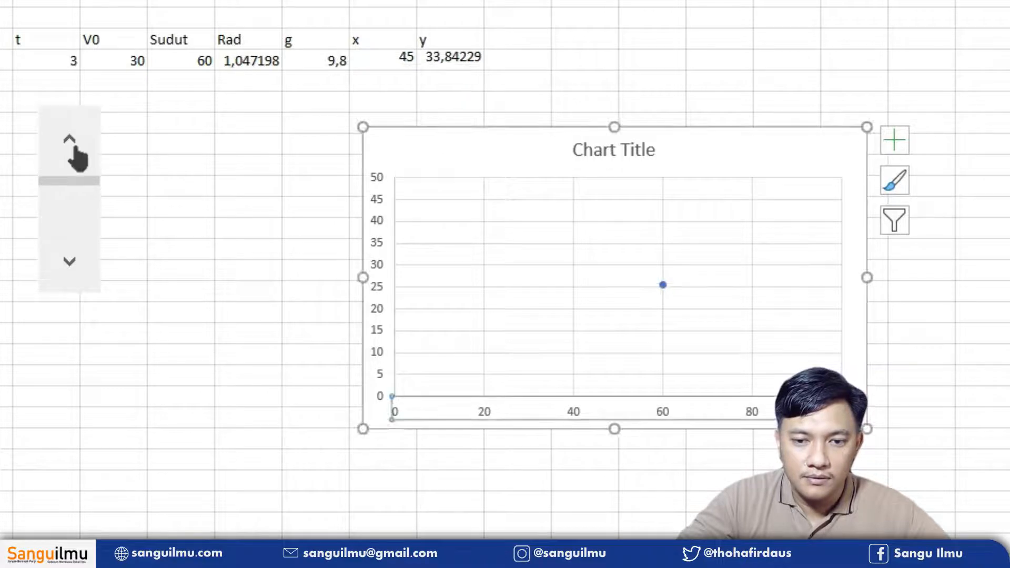
left_click(75, 151)
left_click(76, 151)
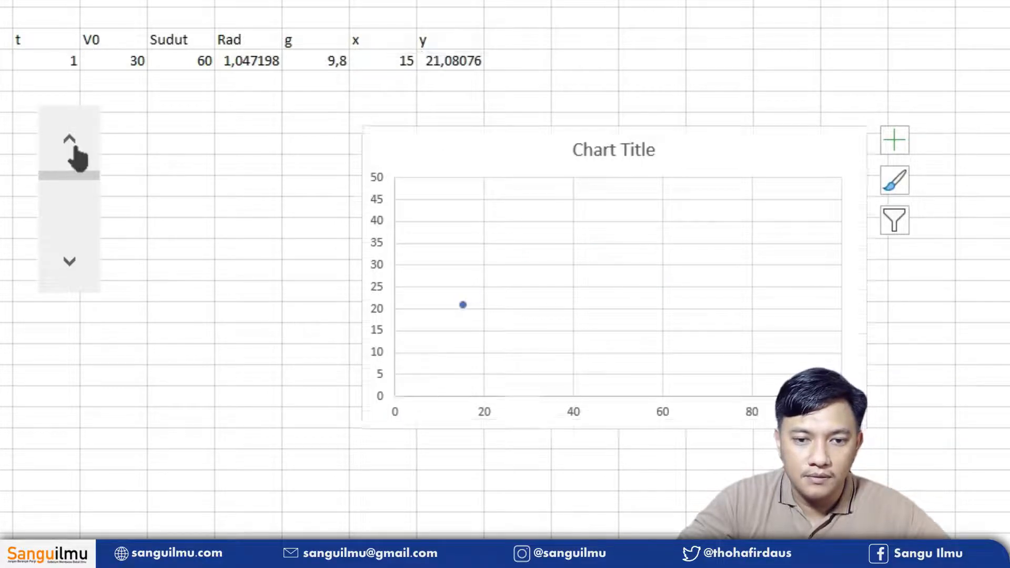
left_click(75, 152)
Step: Set the launch angle (Sudut) to 20
left_click(189, 66)
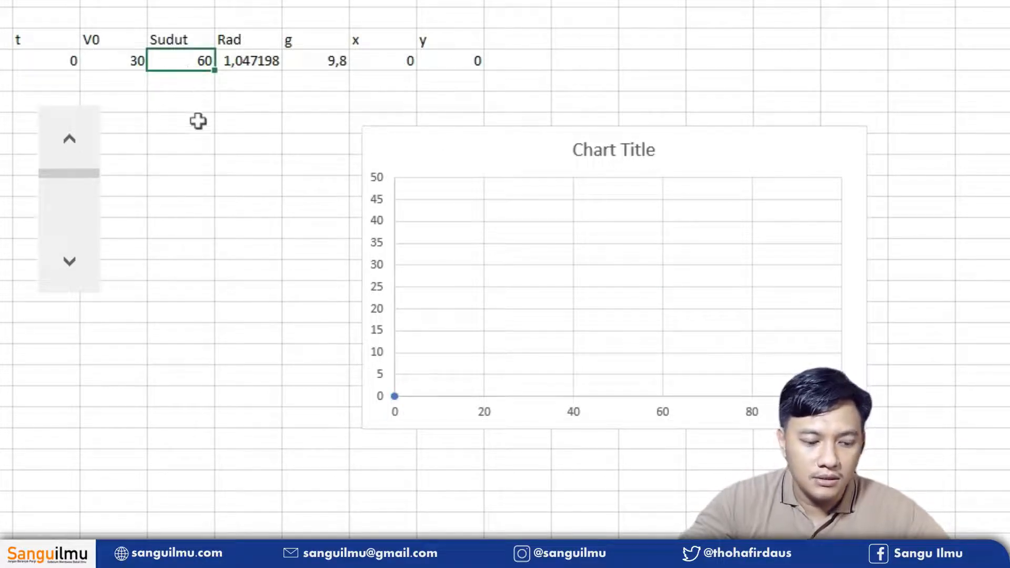
type("20")
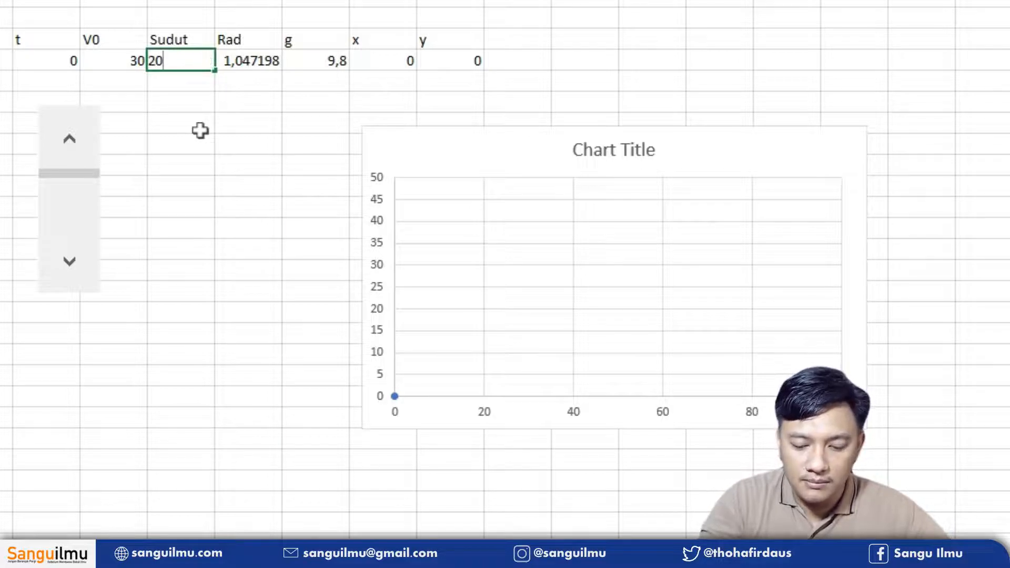
key("Return")
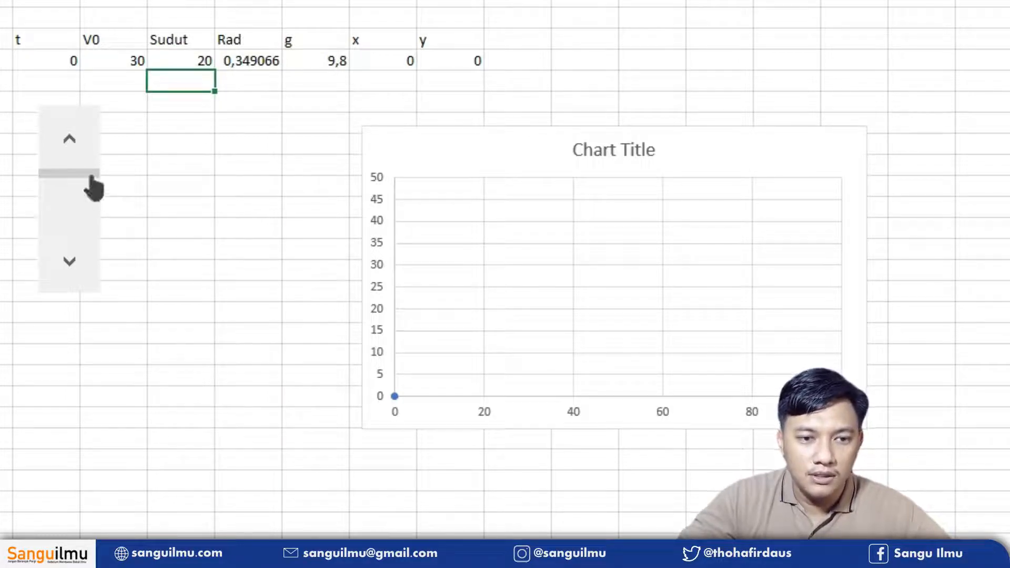
Step: Step t up to 2 and return it to 0 to check the flatter trajectory
left_click(69, 263)
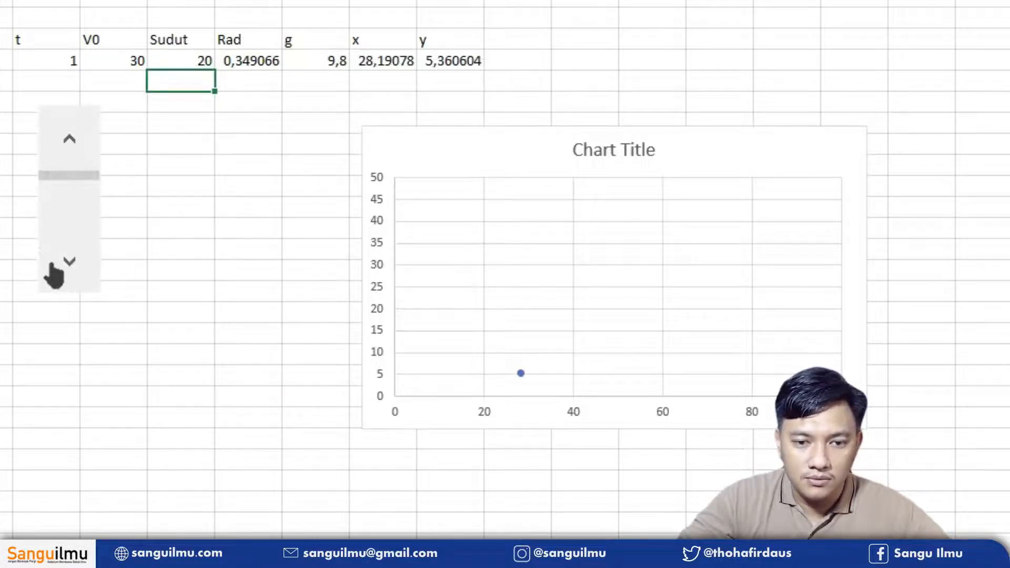
left_click(69, 263)
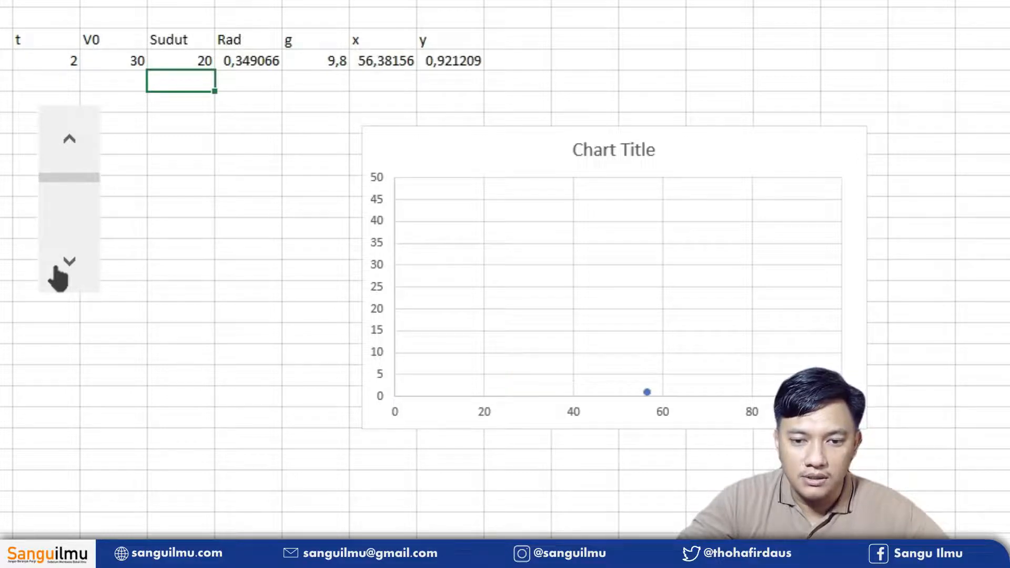
left_click_drag(83, 182, 83, 159)
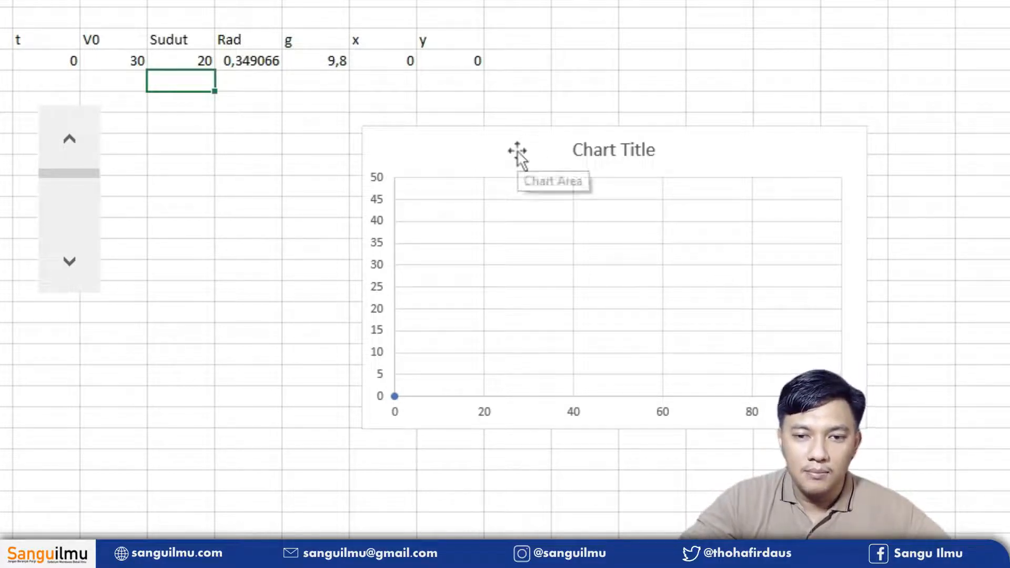
Step: Enlarge the scatter chart from its lower corner and open the chart's formatting options
left_click(867, 428)
left_click_drag(867, 429, 918, 452)
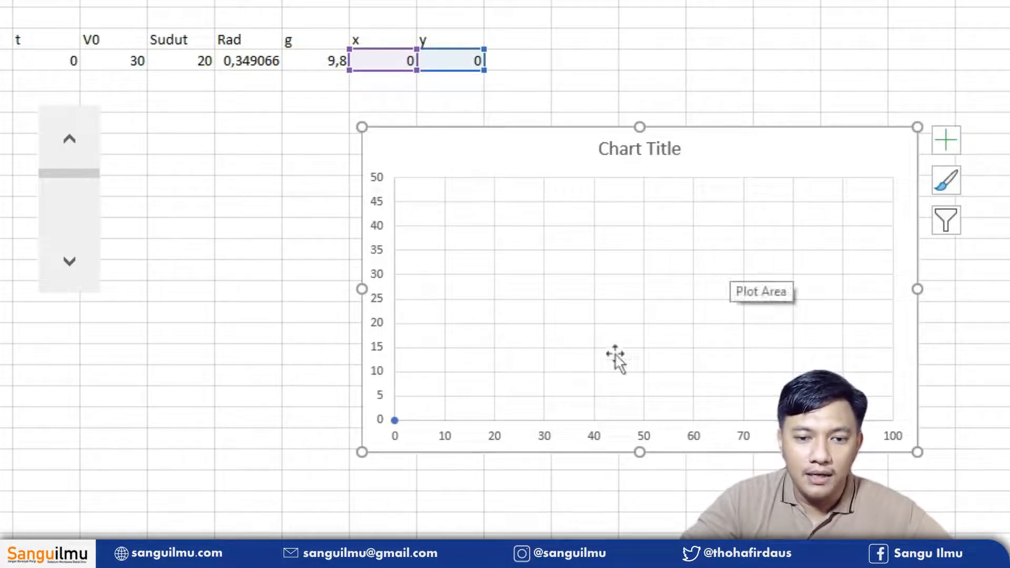
mouse_move(392, 421)
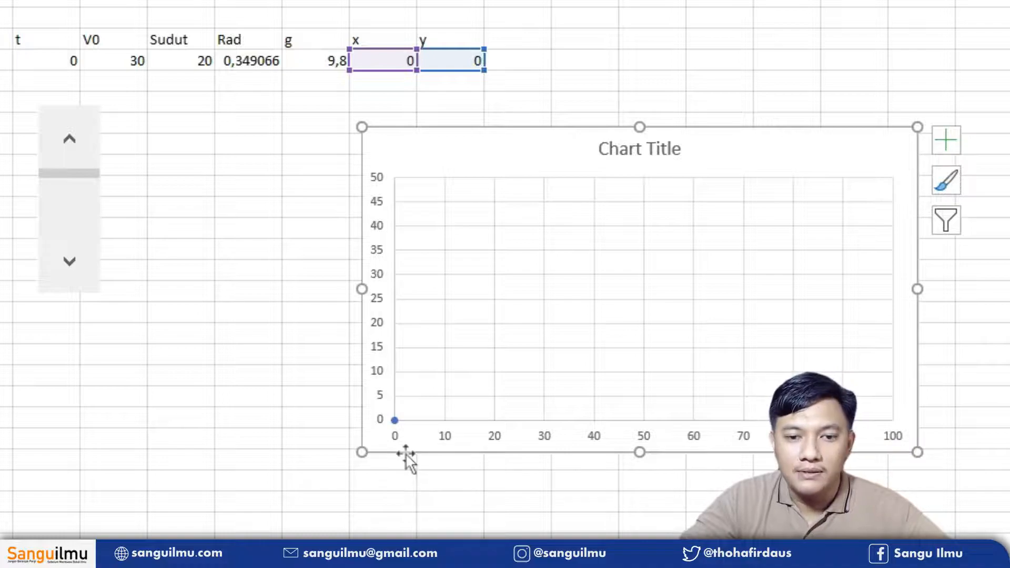
double_click(408, 456)
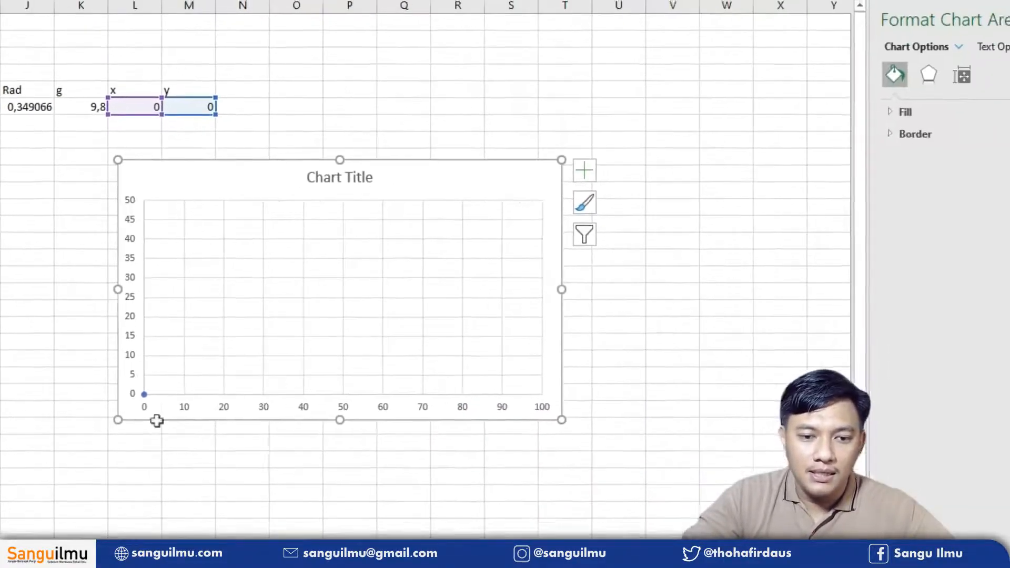
Step: Fill the marker of the chart's data series with an airplane picture inserted from a file
mouse_move(142, 396)
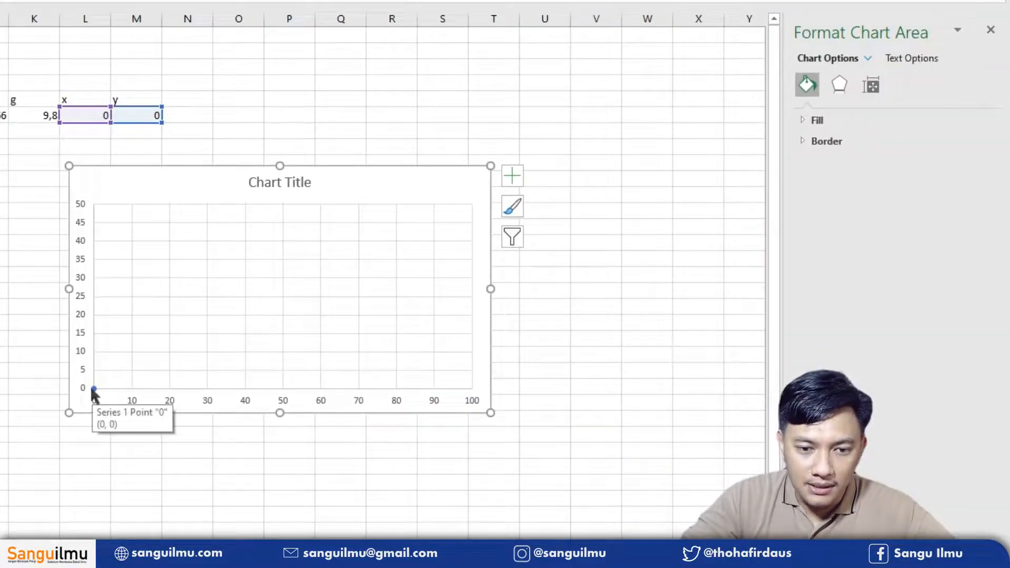
left_click(92, 389)
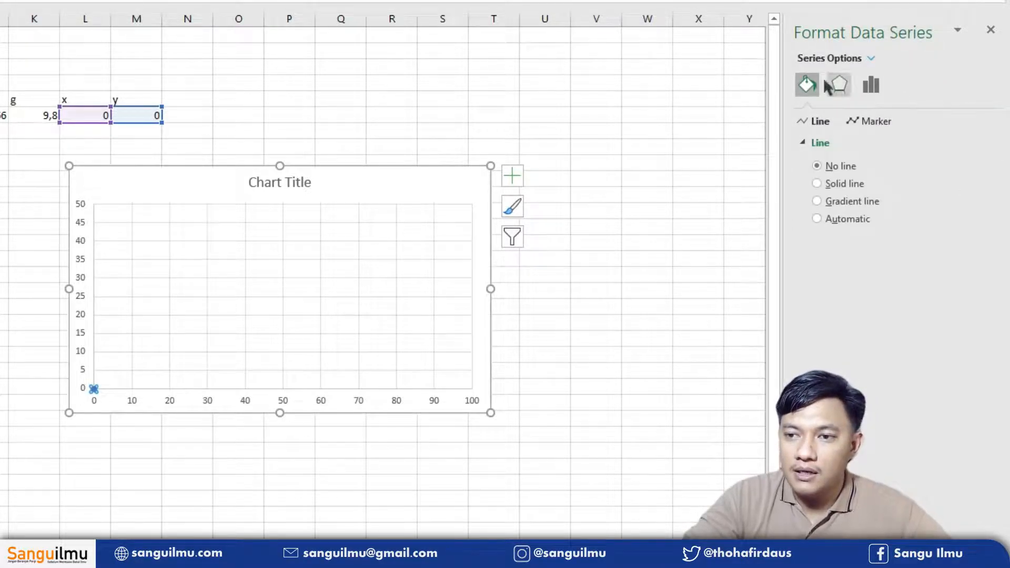
left_click(876, 121)
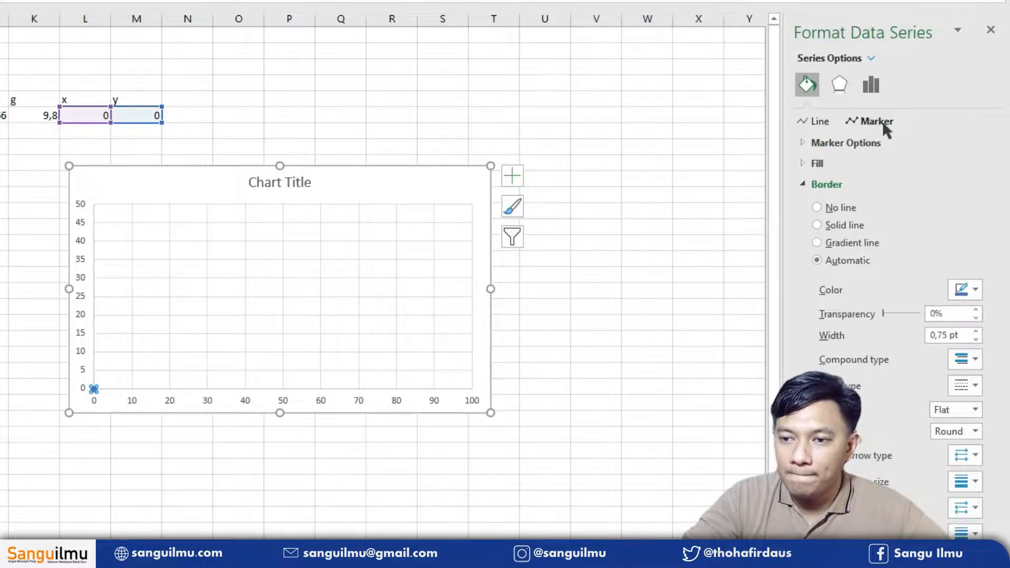
left_click(835, 163)
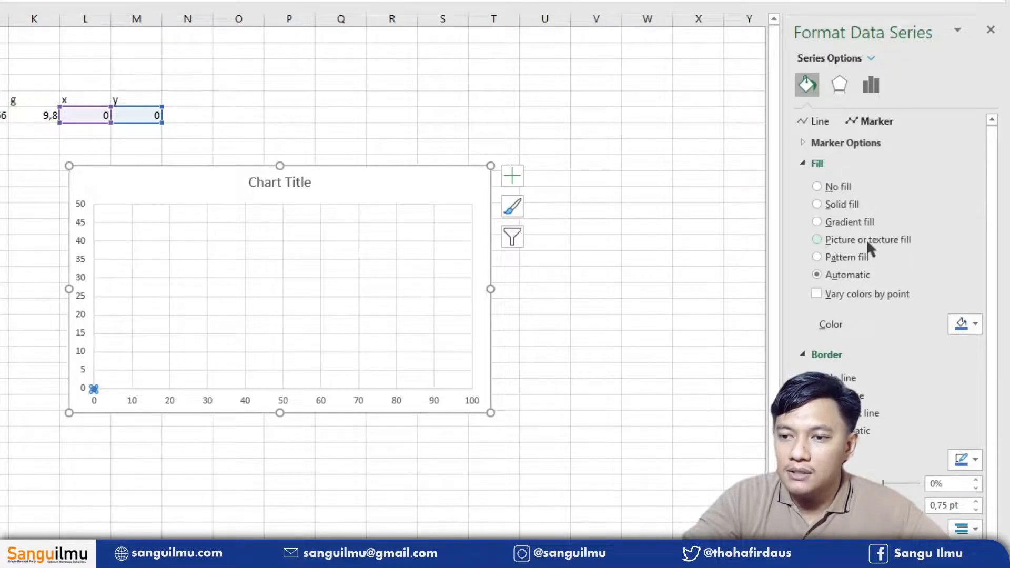
left_click(892, 240)
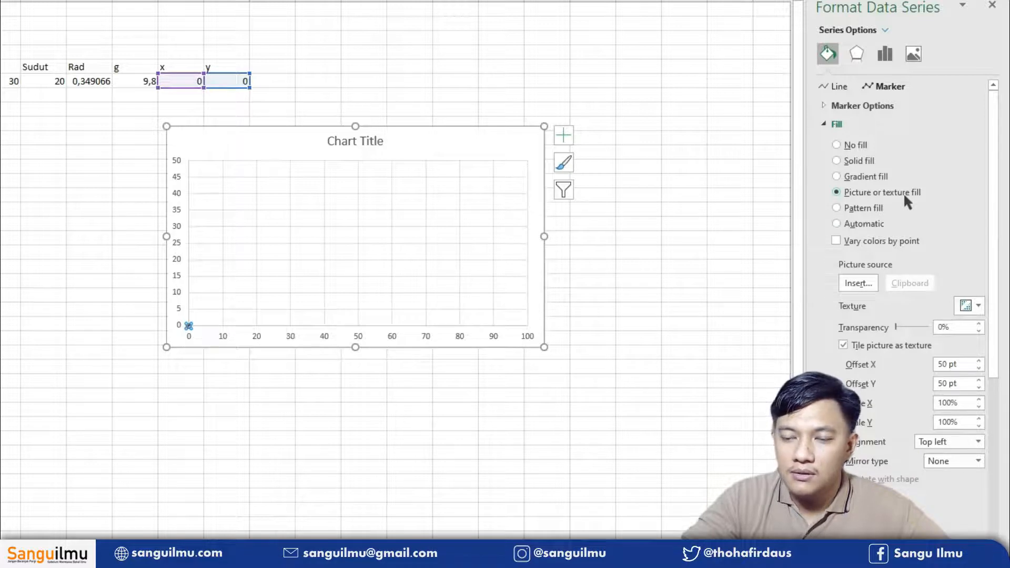
left_click(860, 284)
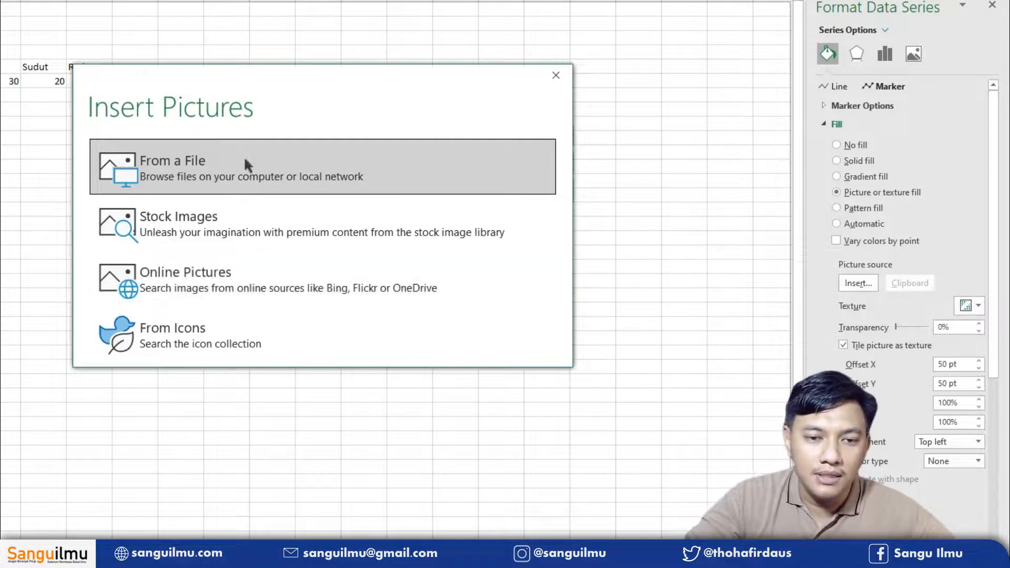
left_click(184, 167)
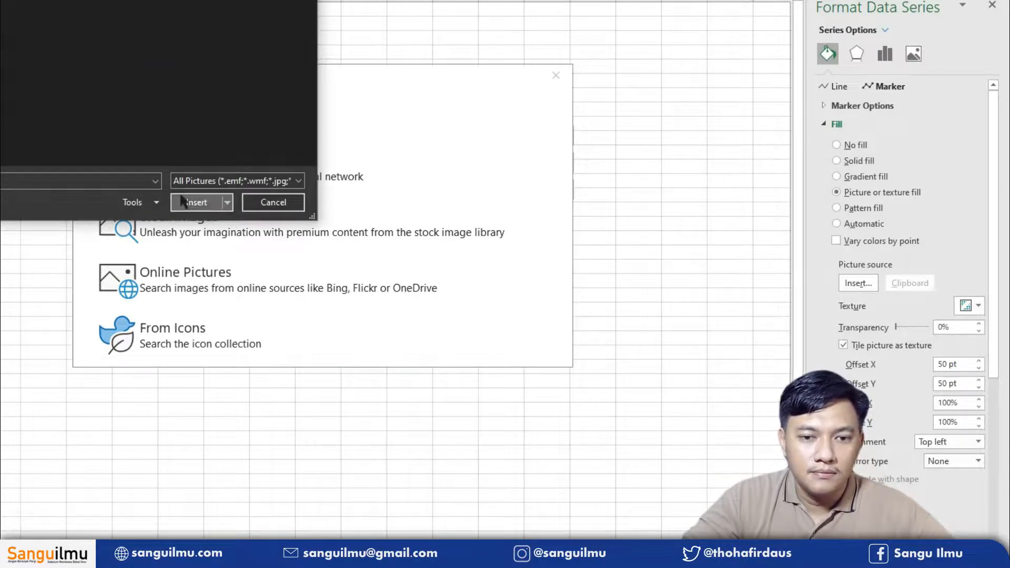
left_click(196, 202)
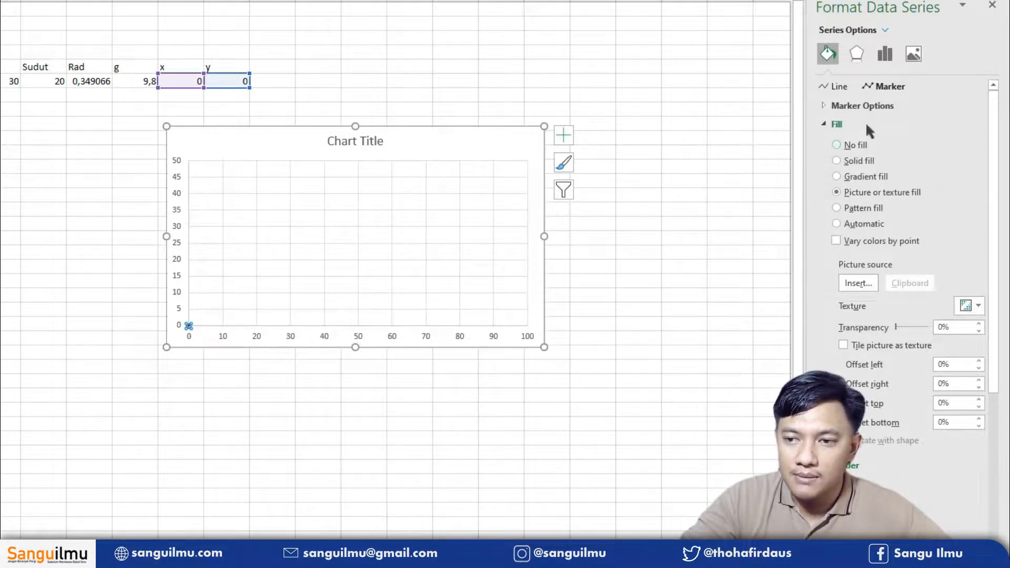
Step: Switch the series marker to the built-in type and increase its size to 27
left_click(877, 106)
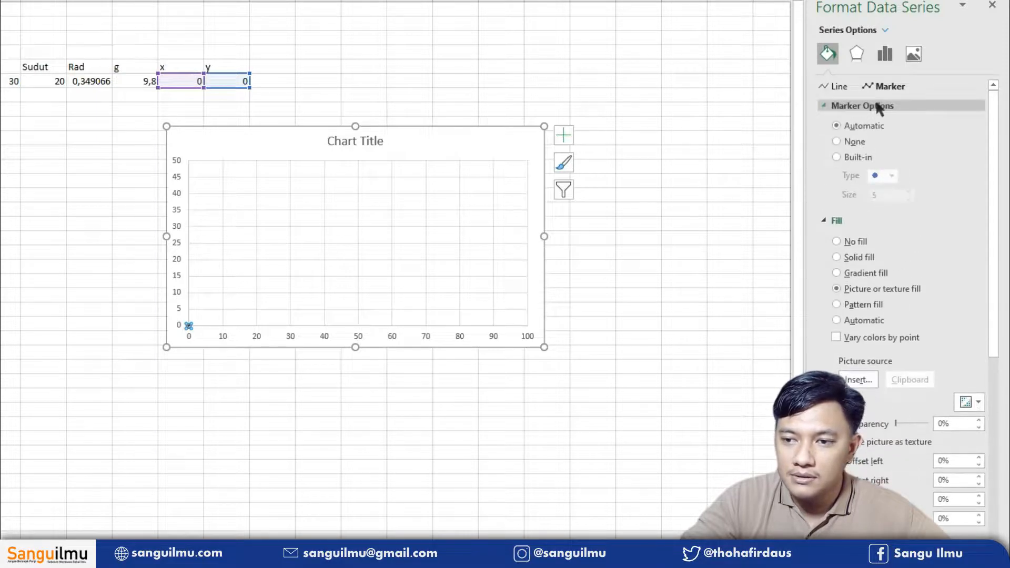
left_click(846, 157)
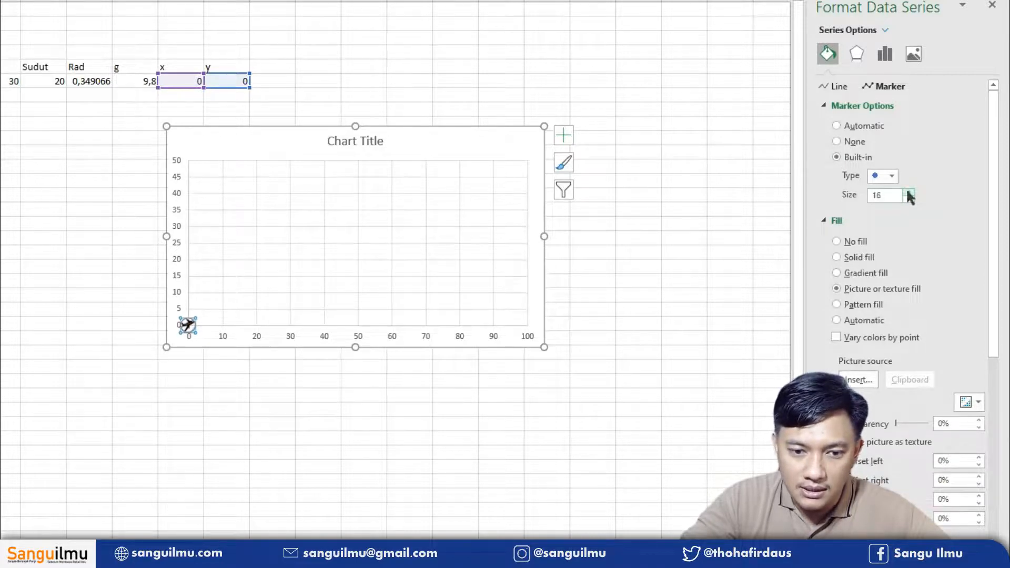
left_click(909, 192)
left_click(908, 193)
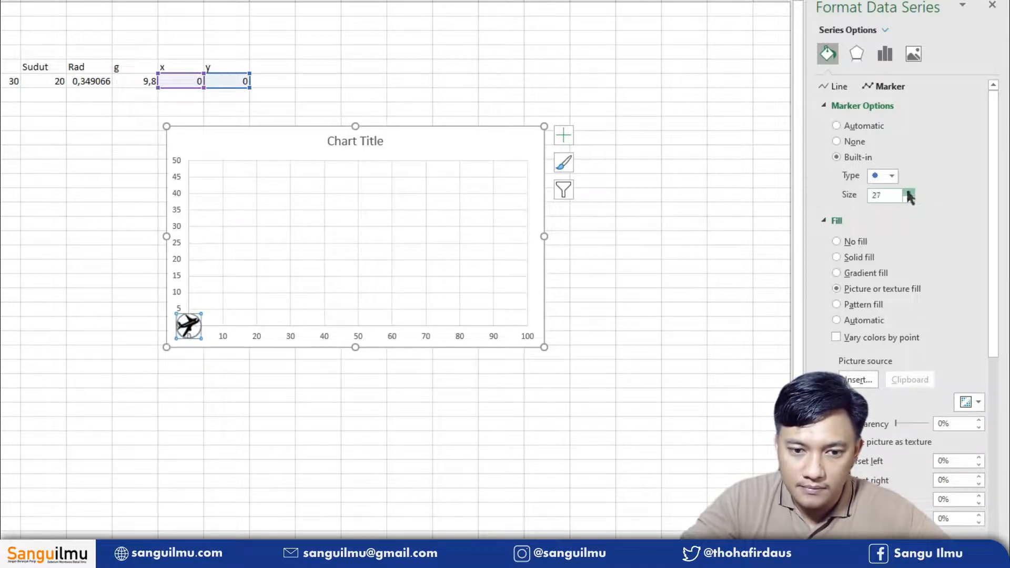
Step: Increase the size of the airplane marker a little further and deselect the chart
left_click(908, 192)
left_click(908, 192)
left_click(676, 280)
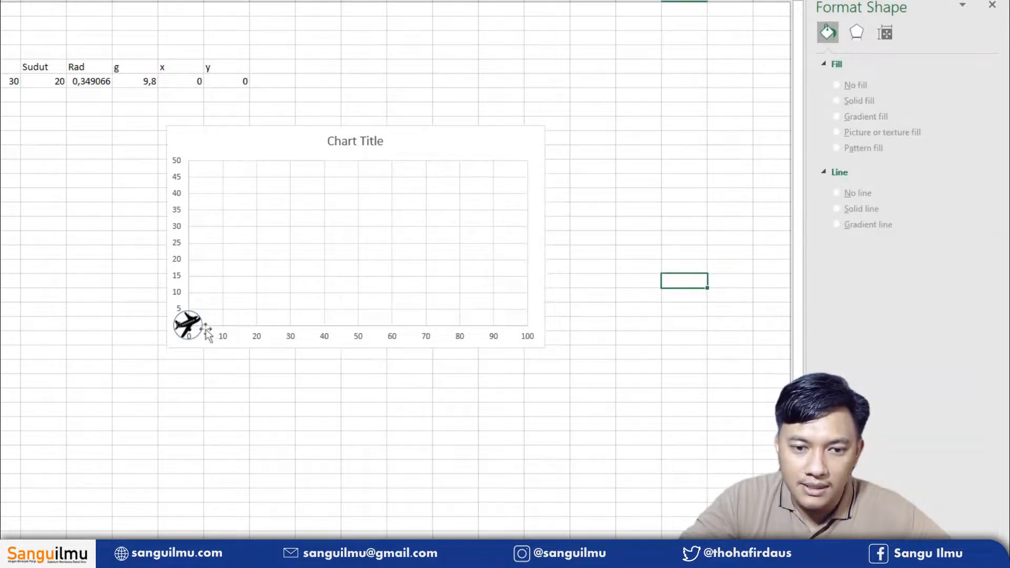
mouse_move(170, 318)
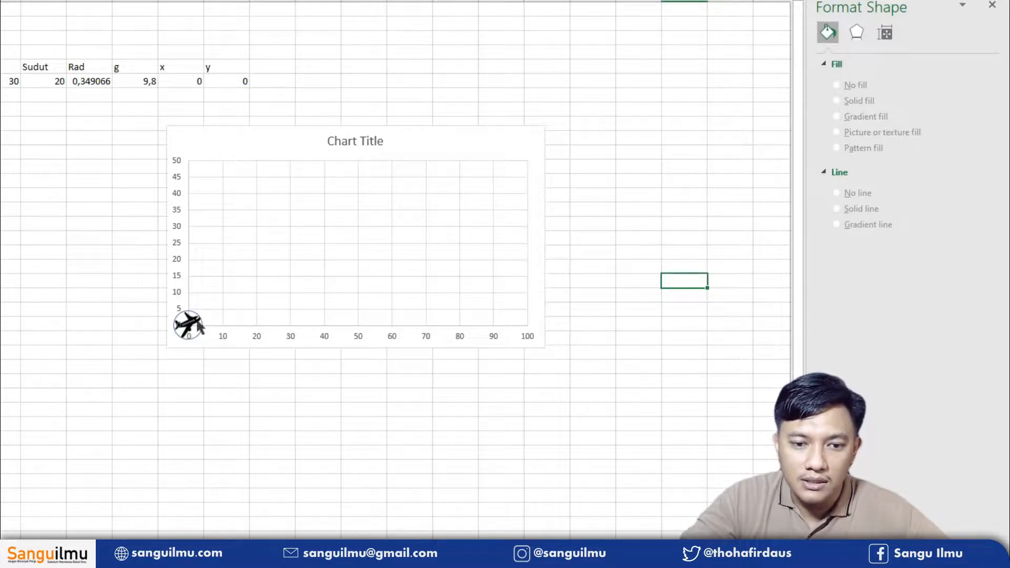
Step: Remove the border line around the series' airplane marker and deselect the chart
left_click(192, 325)
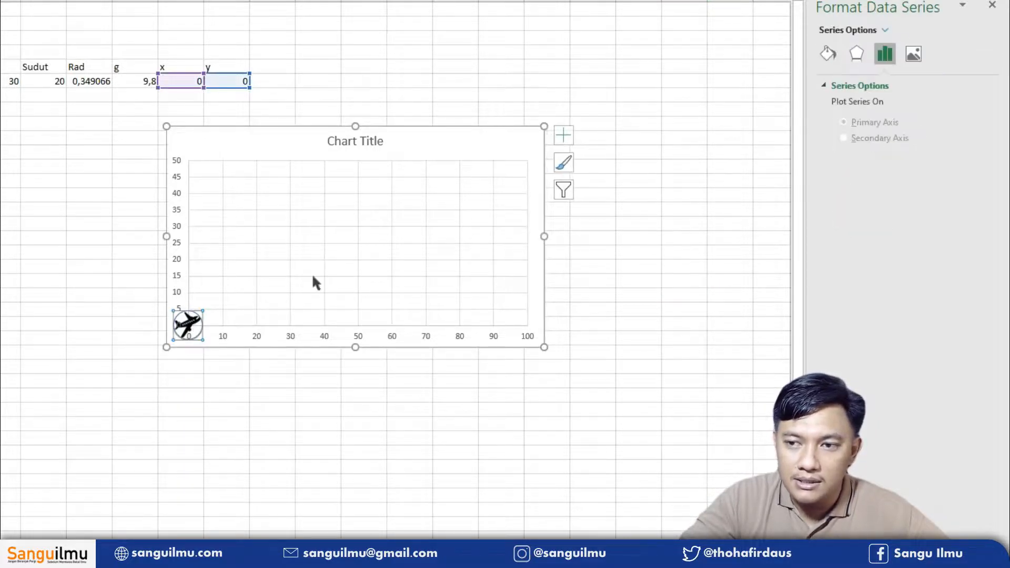
left_click(829, 50)
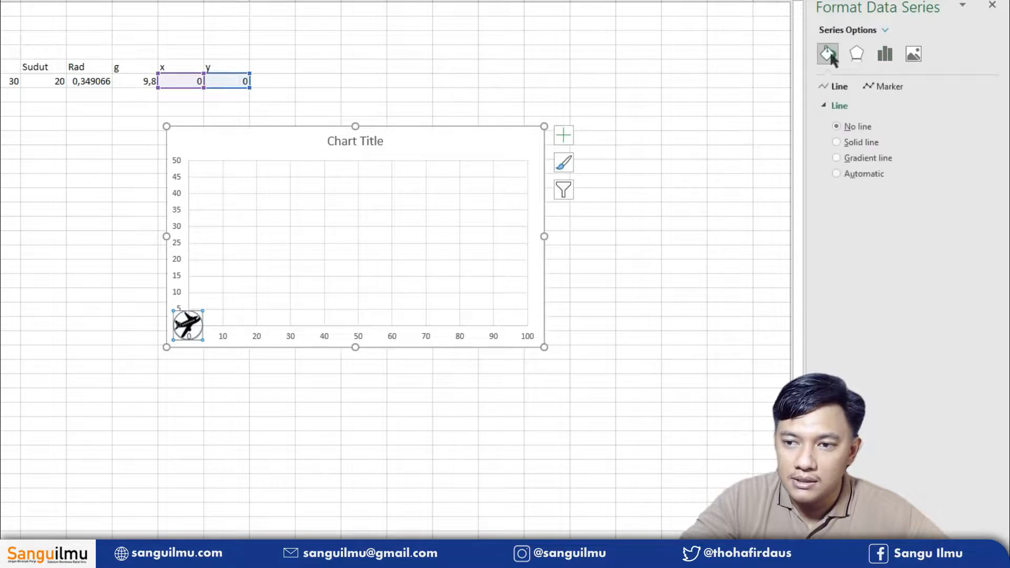
left_click(888, 86)
scroll(869, 474, "down", 1)
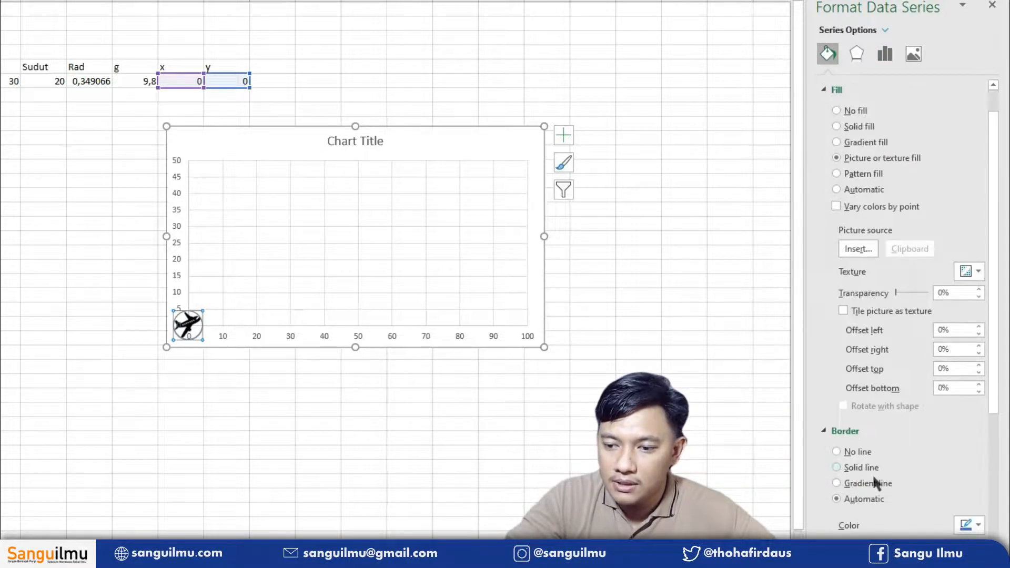
left_click(862, 451)
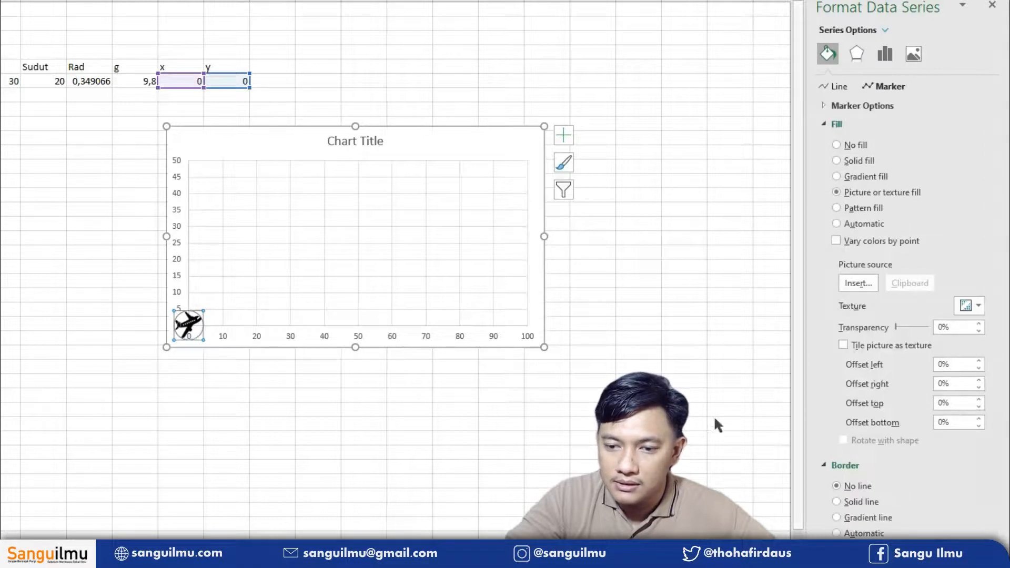
left_click(520, 409)
left_click(189, 323)
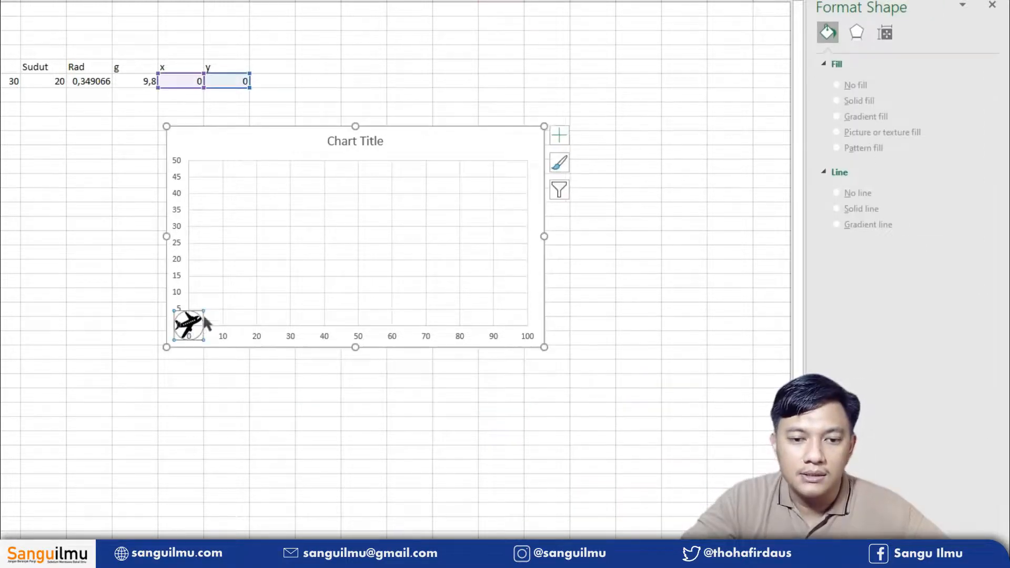
left_click(216, 380)
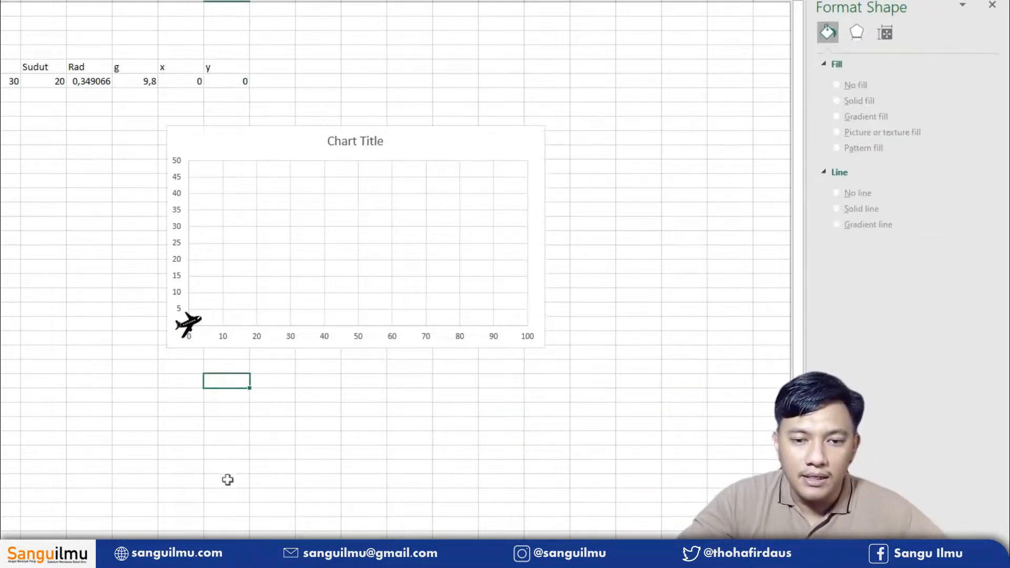
Step: Step t up to 2 with the scroll bar and set the launch angle (Sudut) to 50
left_click(219, 295)
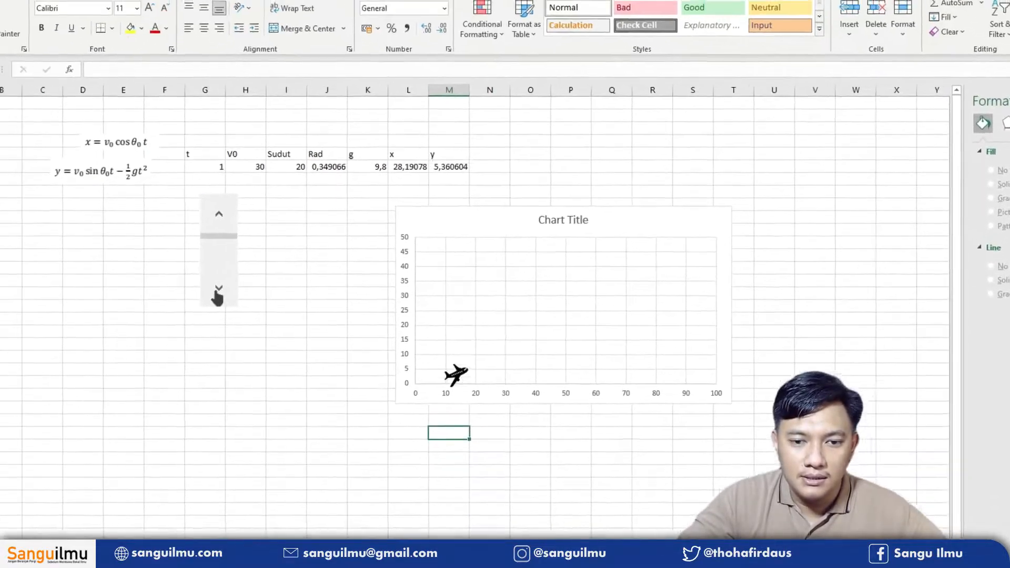
left_click(225, 297)
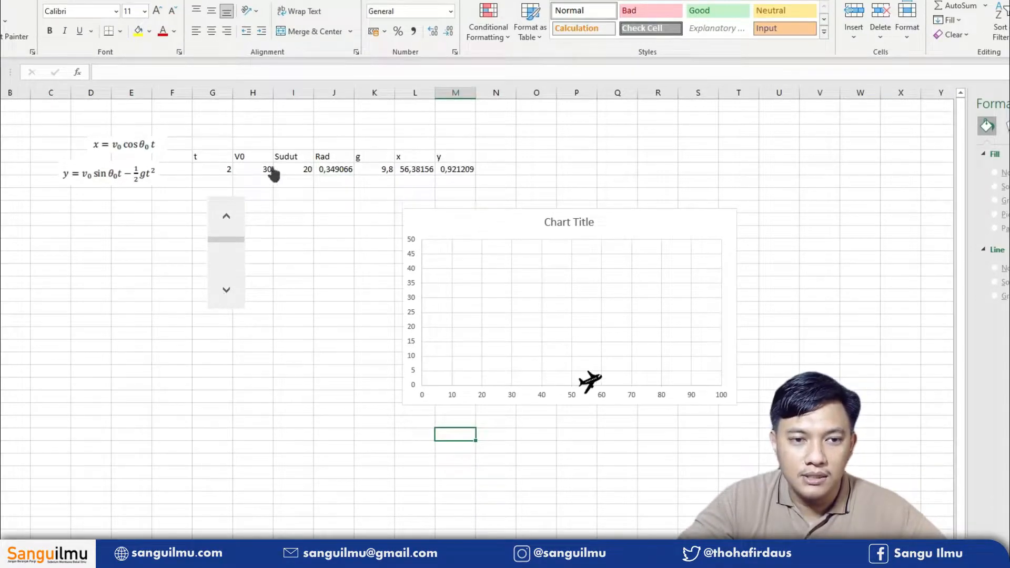
left_click(289, 169)
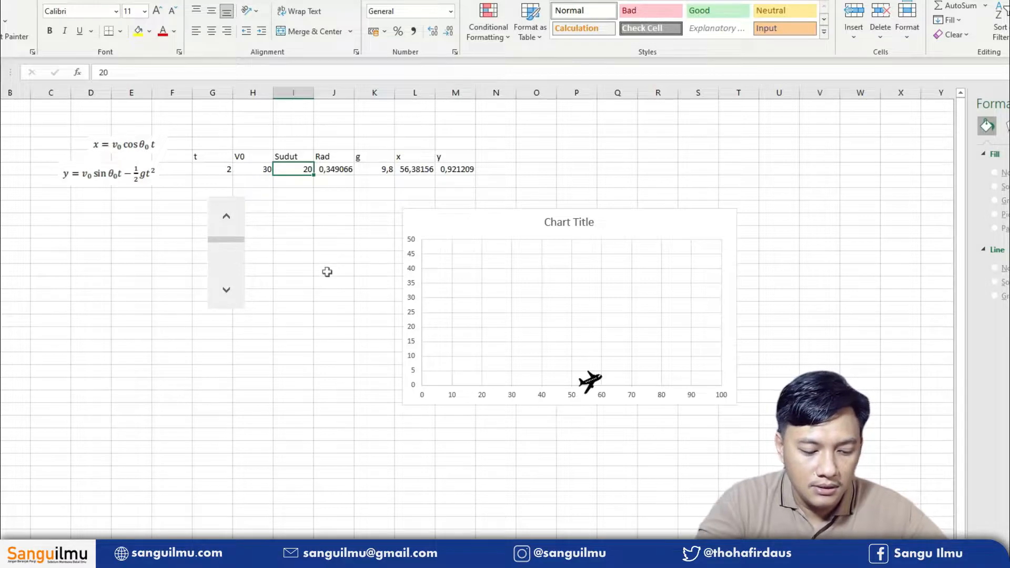
type("50")
key("Return")
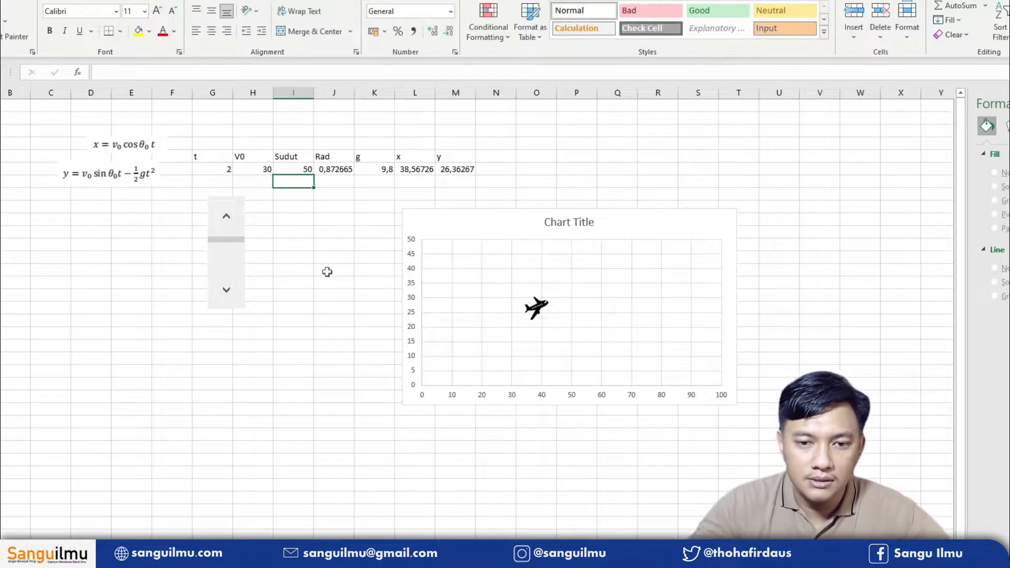
Step: Step t up to 5 and return it to 0 to watch the airplane follow the 50-degree trajectory
left_click(227, 297)
left_click(227, 297)
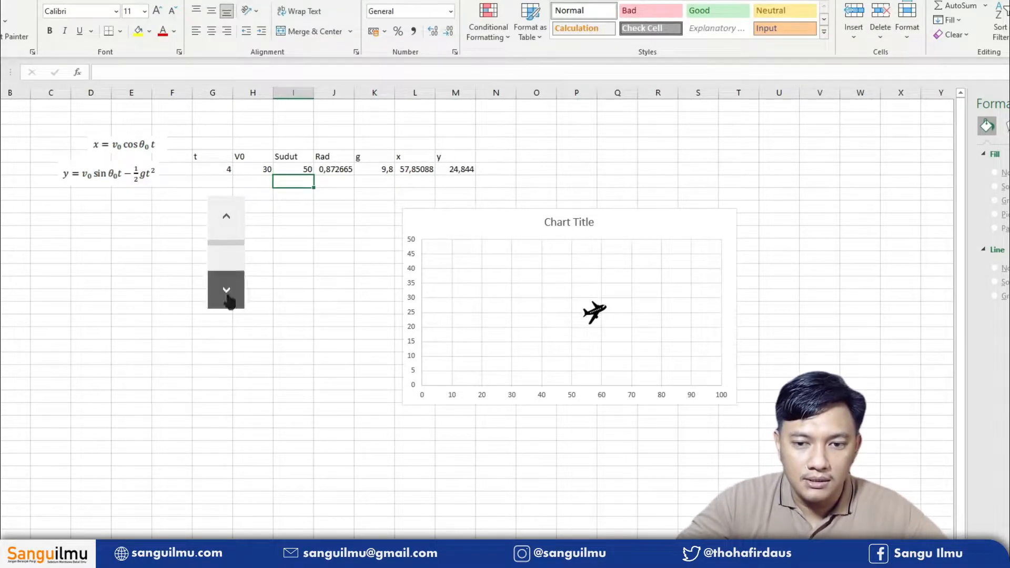
left_click(227, 295)
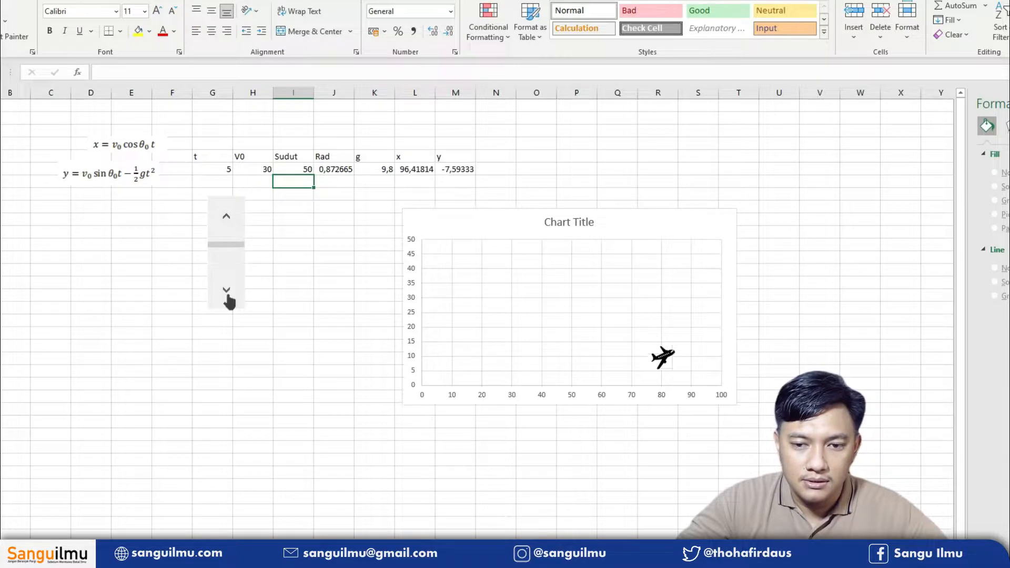
left_click(228, 224)
left_click(228, 224)
left_click(227, 224)
left_click(227, 224)
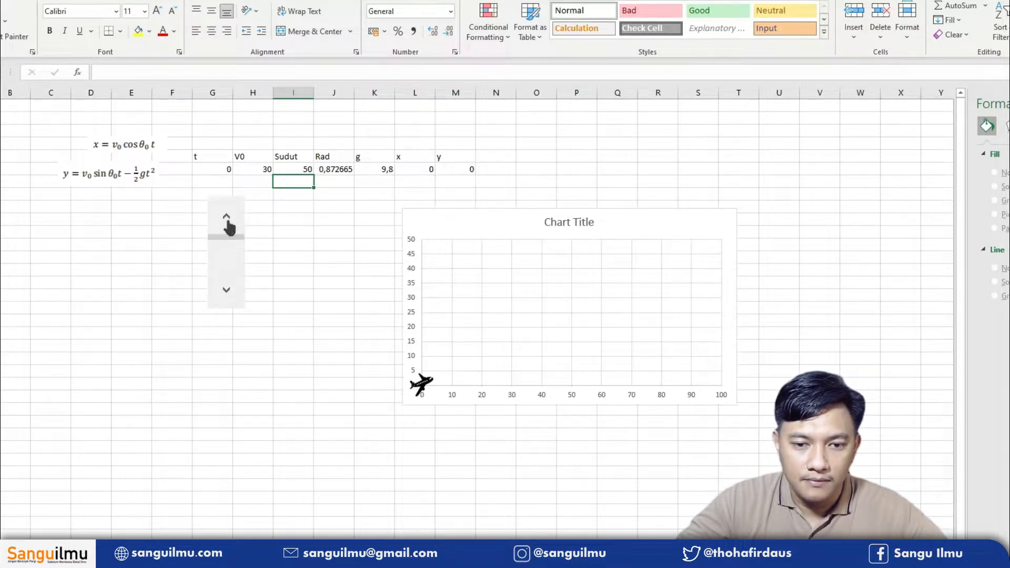
Step: Step t from 0 to 5 again to replay the airplane's flight
left_click(224, 293)
left_click(224, 293)
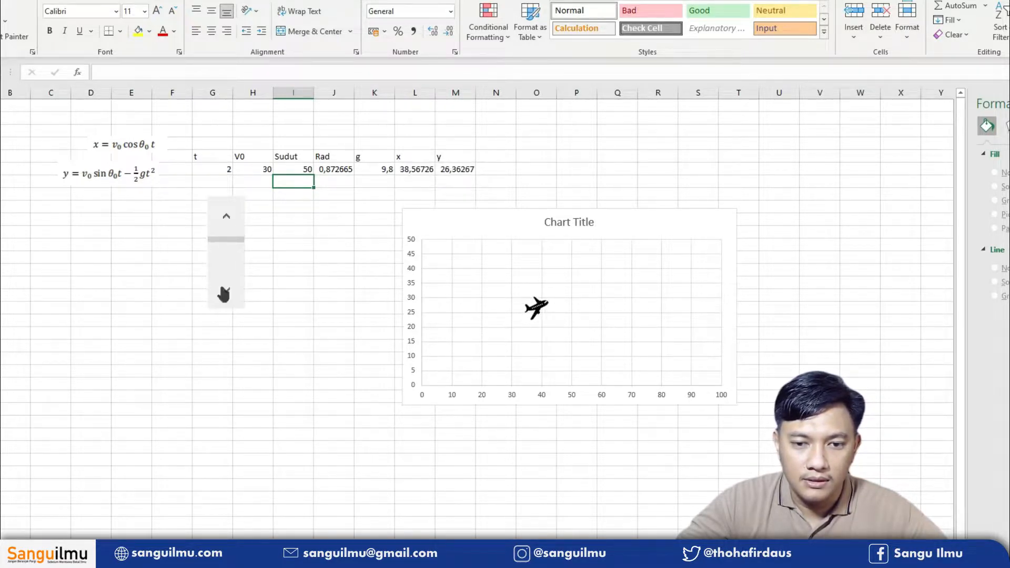
left_click(224, 294)
left_click(224, 294)
left_click(224, 293)
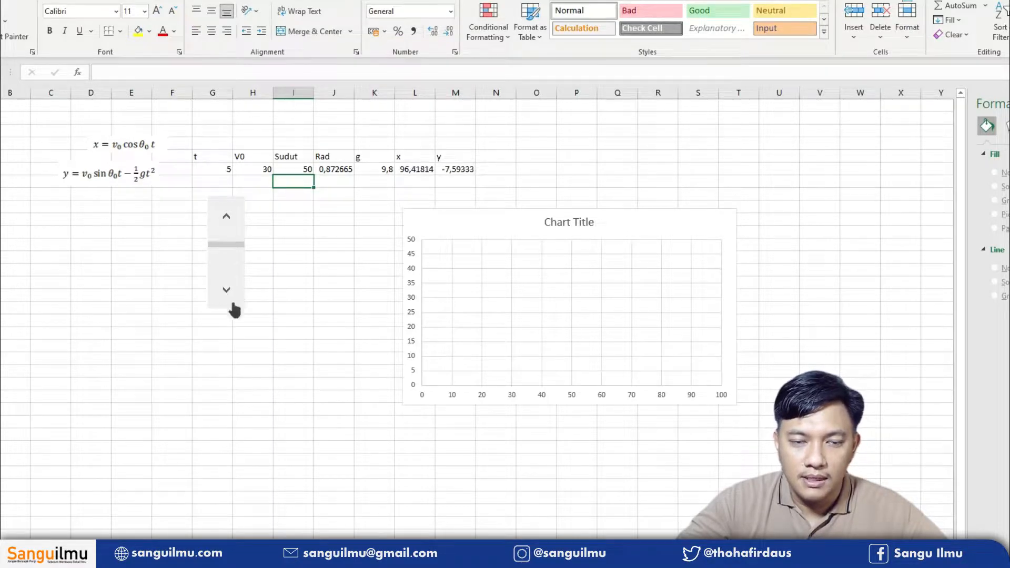
Step: Move the scroll bar from column G to column F, just below the y equation
left_click(305, 329)
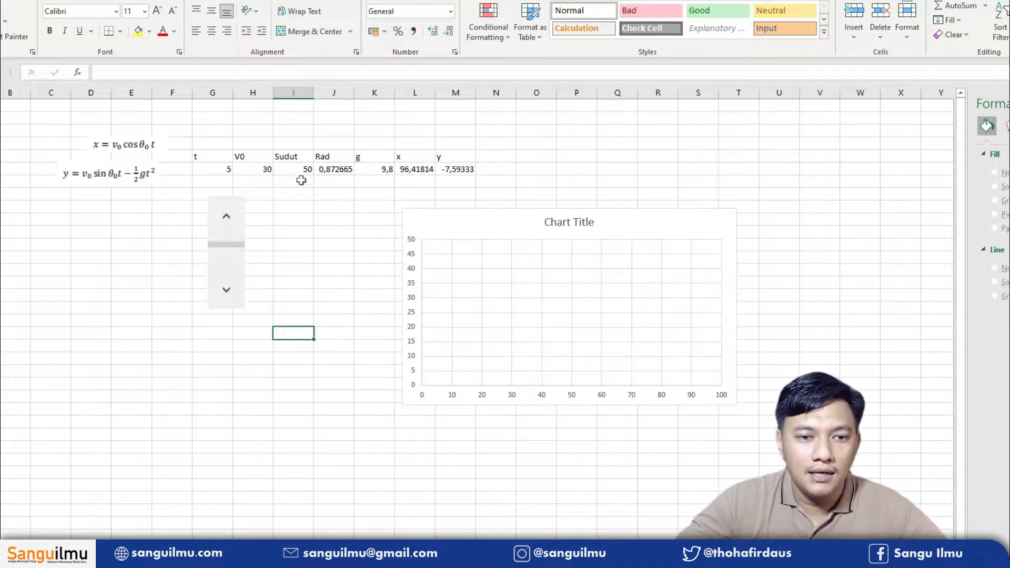
left_click(280, 173)
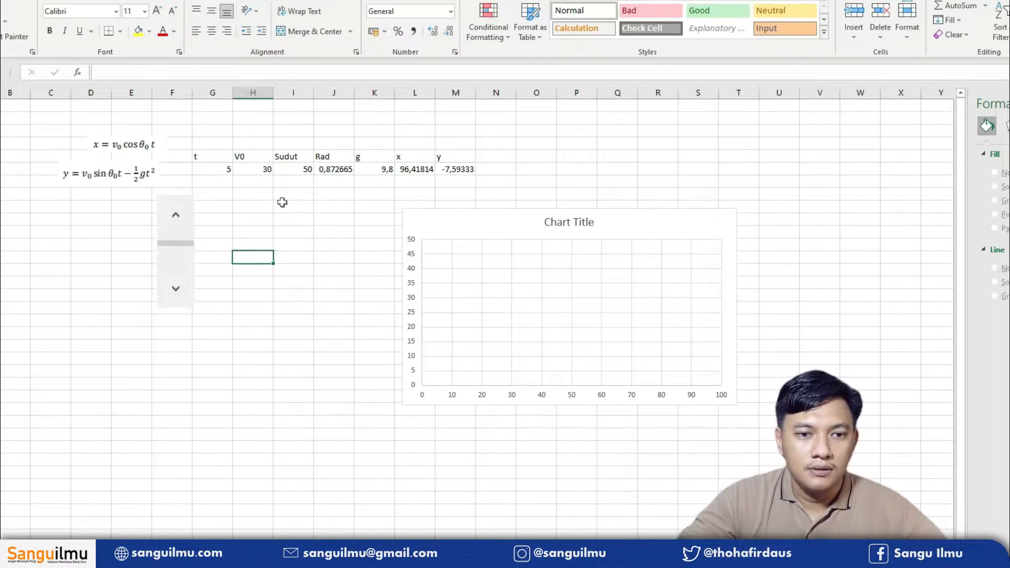
left_click(282, 205)
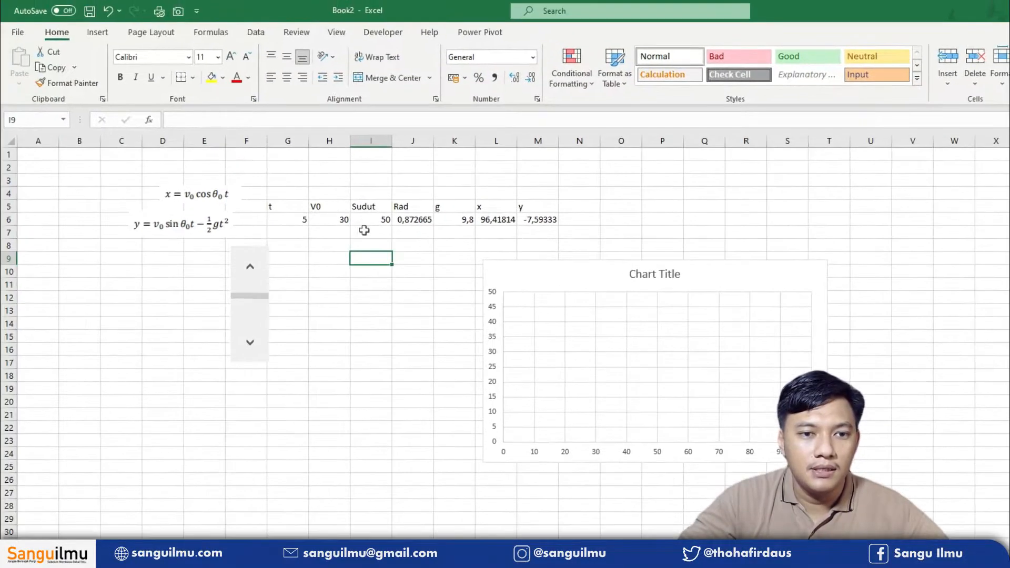
Step: List the angle values 10, 20 and 30 in cells C9 to C11
left_click(385, 222)
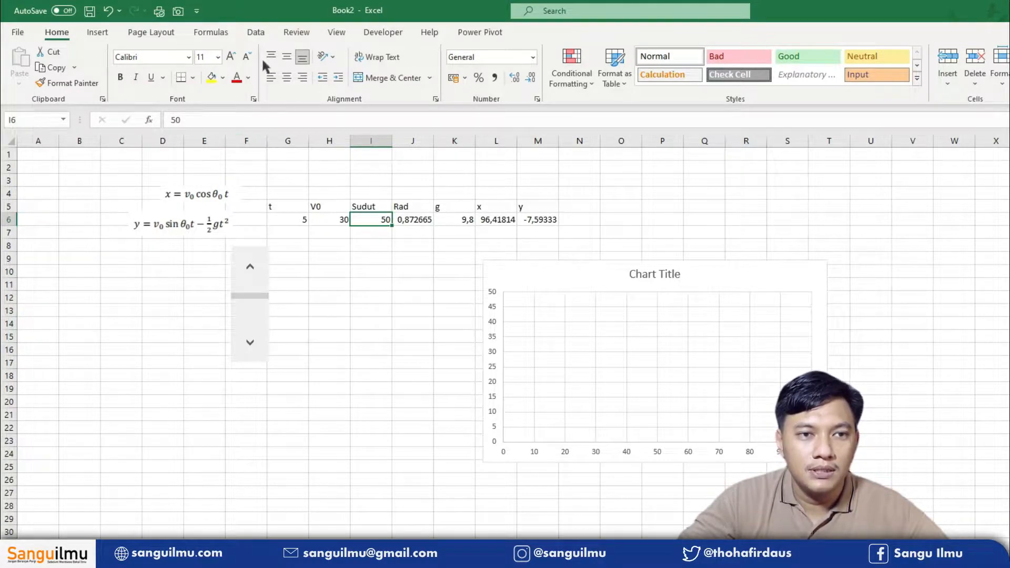
left_click(257, 32)
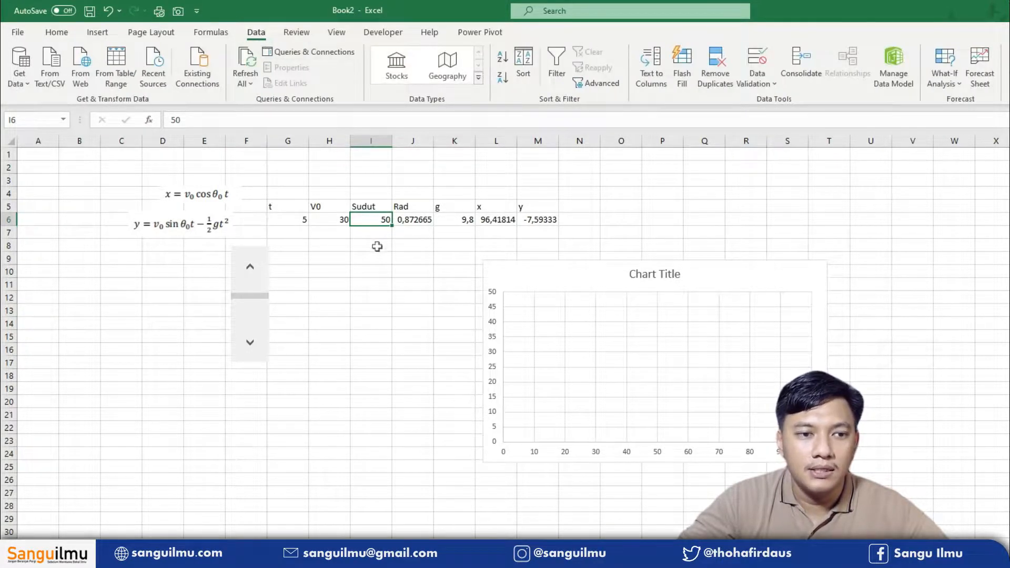
left_click(120, 260)
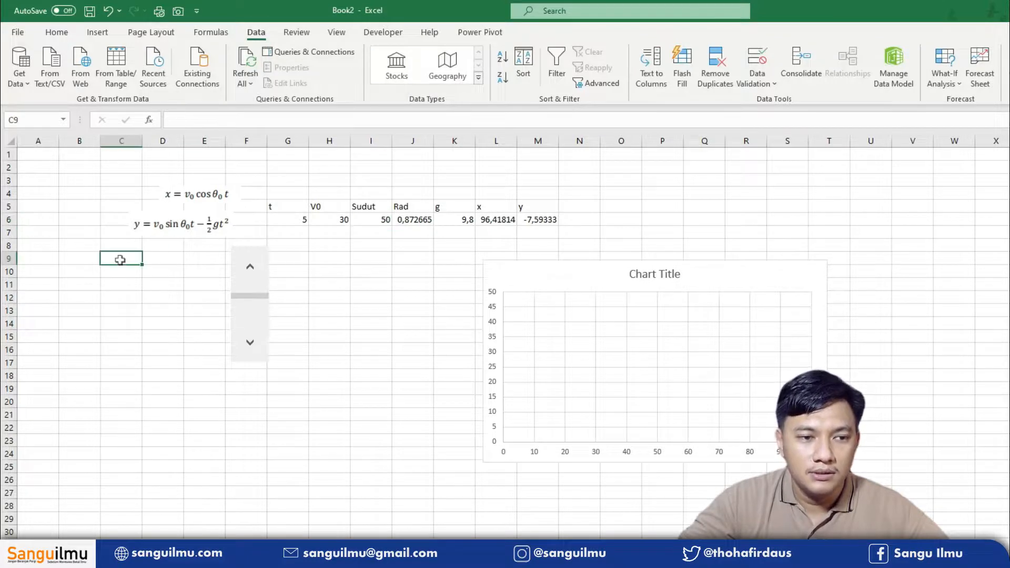
type("10")
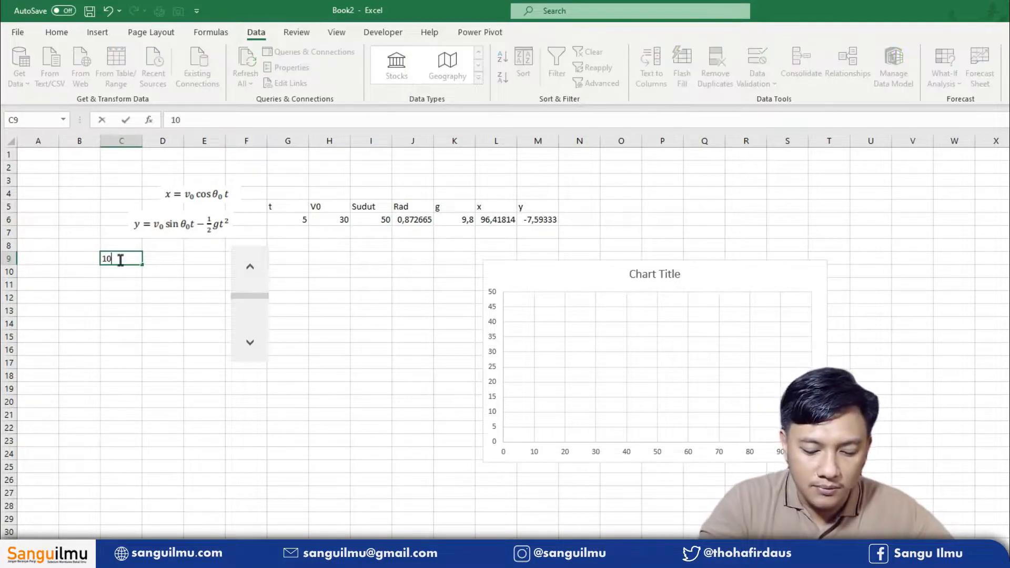
key("Return")
type("20")
key("Return")
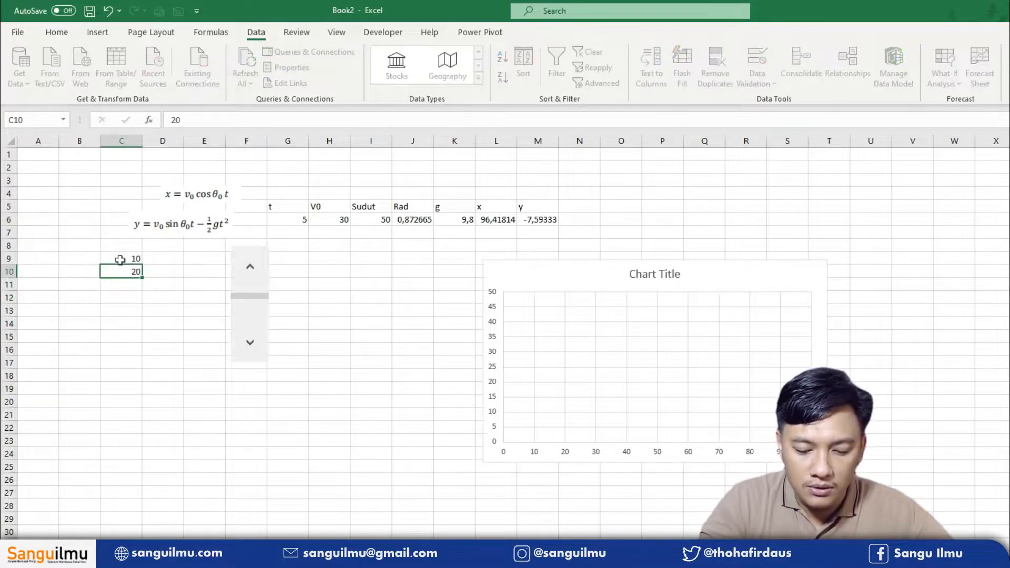
type("30")
key("Return")
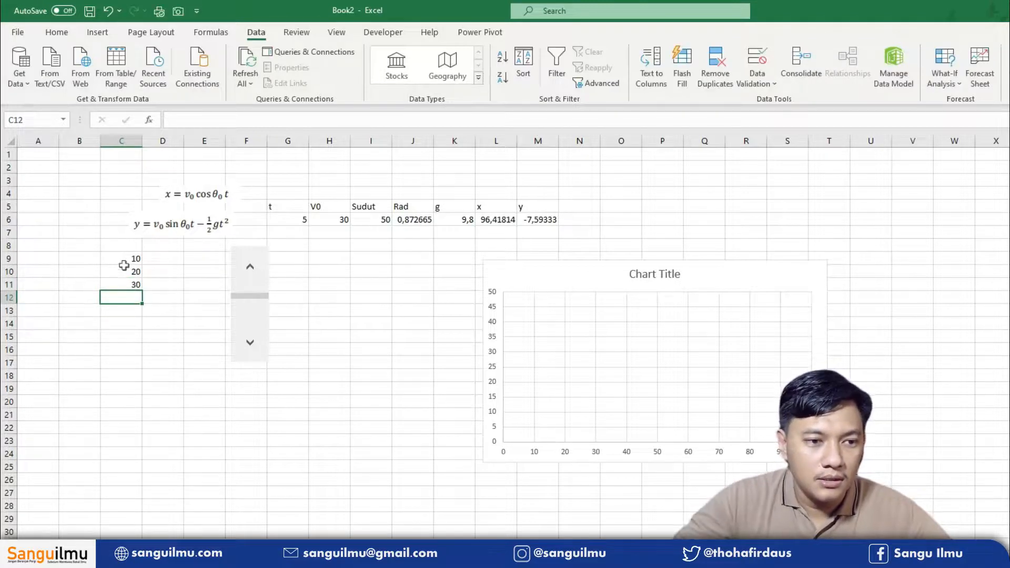